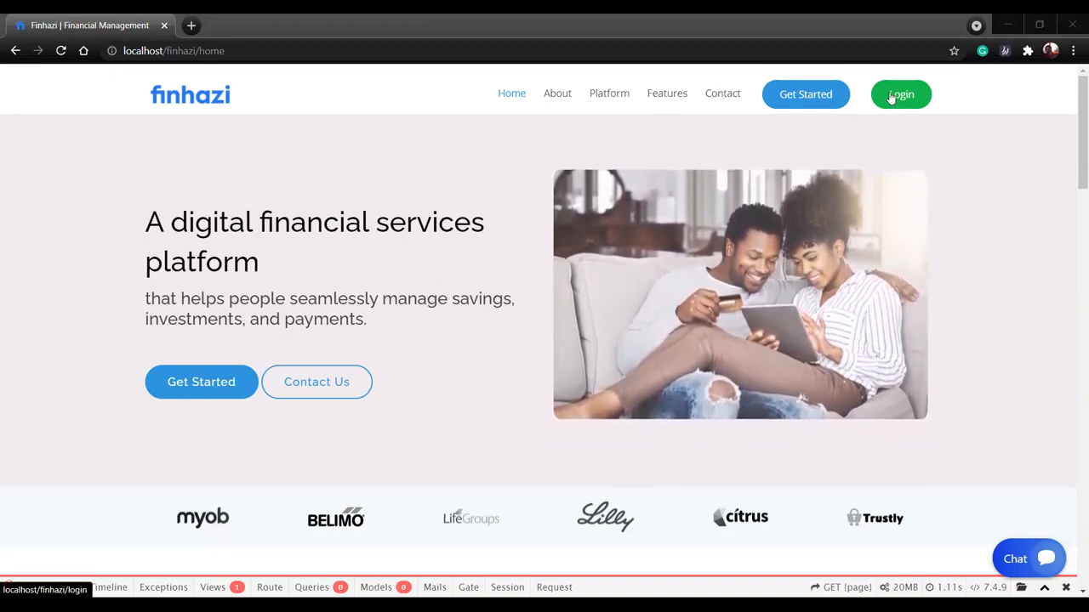
Open the login page, view its forgot-password page, and sign in with the prefilled account credentials.
left_click(890, 96)
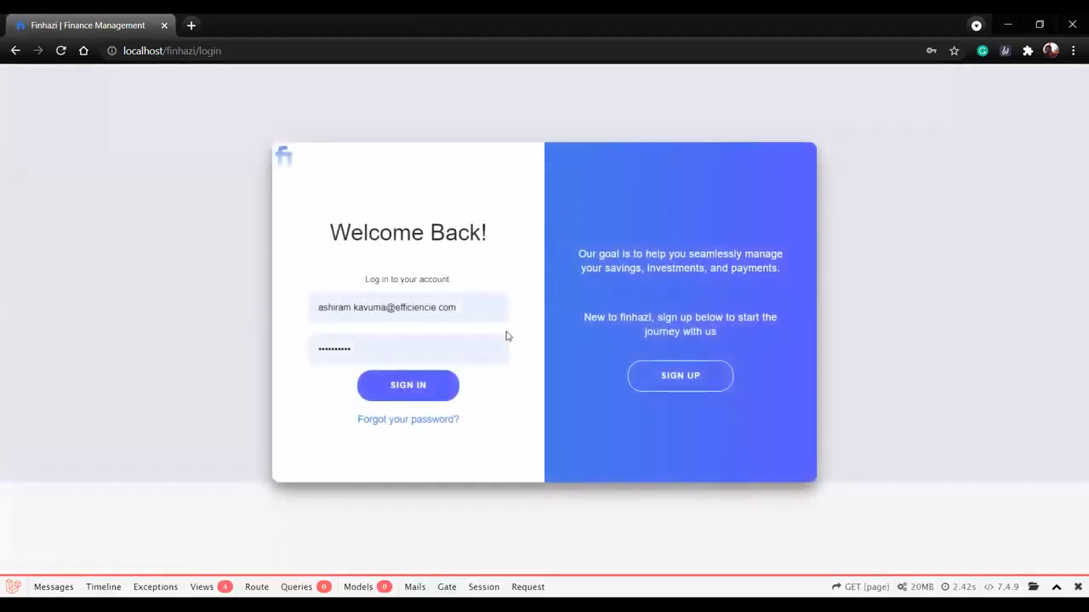
left_click(401, 428)
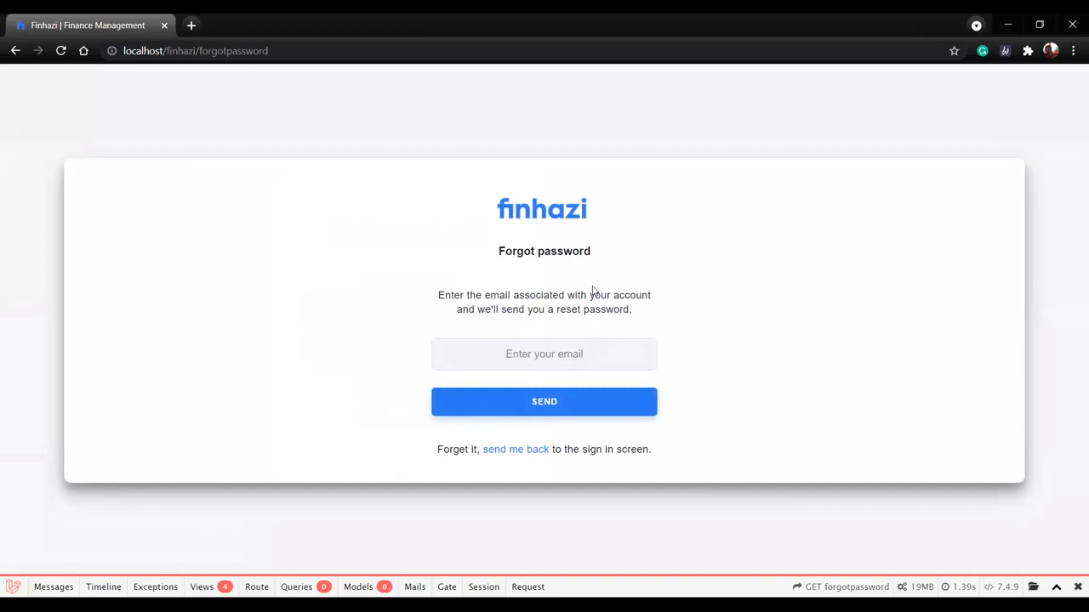
left_click(524, 450)
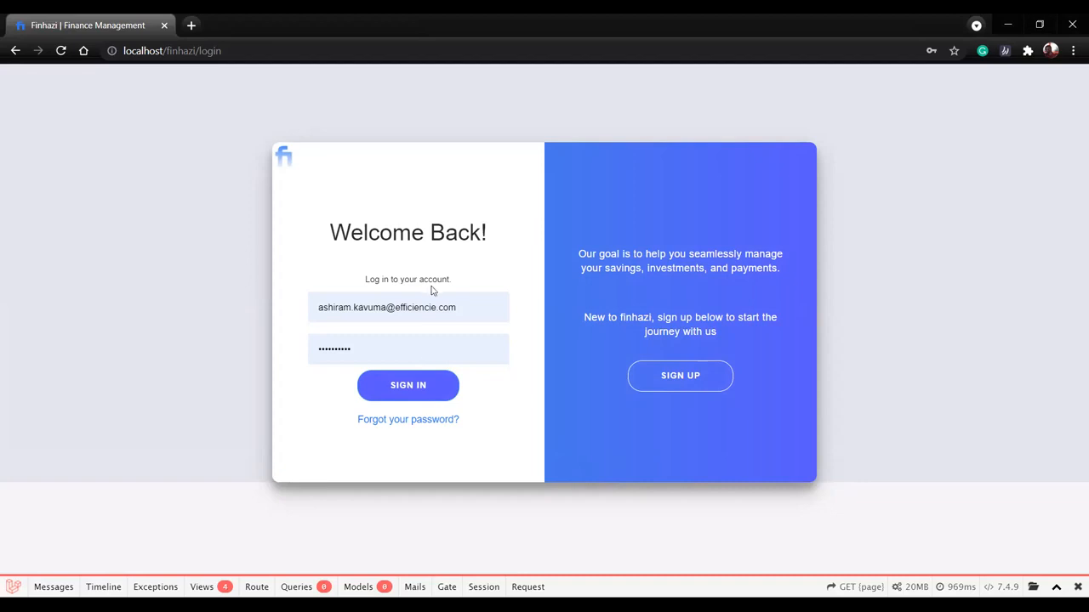
left_click(419, 385)
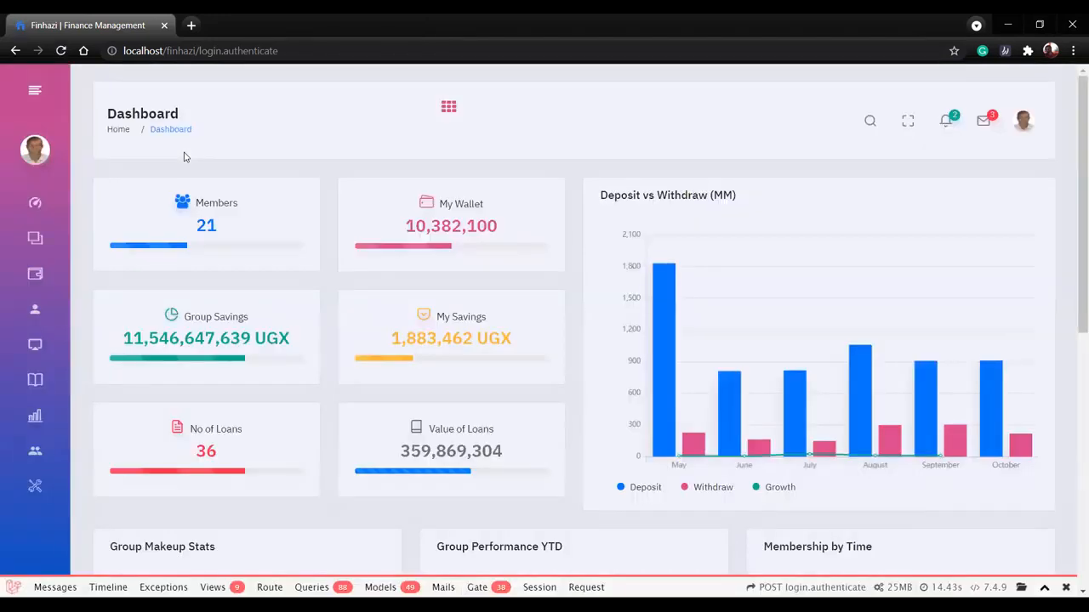
Examine the dashboard's members, wallet, savings and loan summaries and the Deposit vs Withdraw chart.
mouse_move(37, 201)
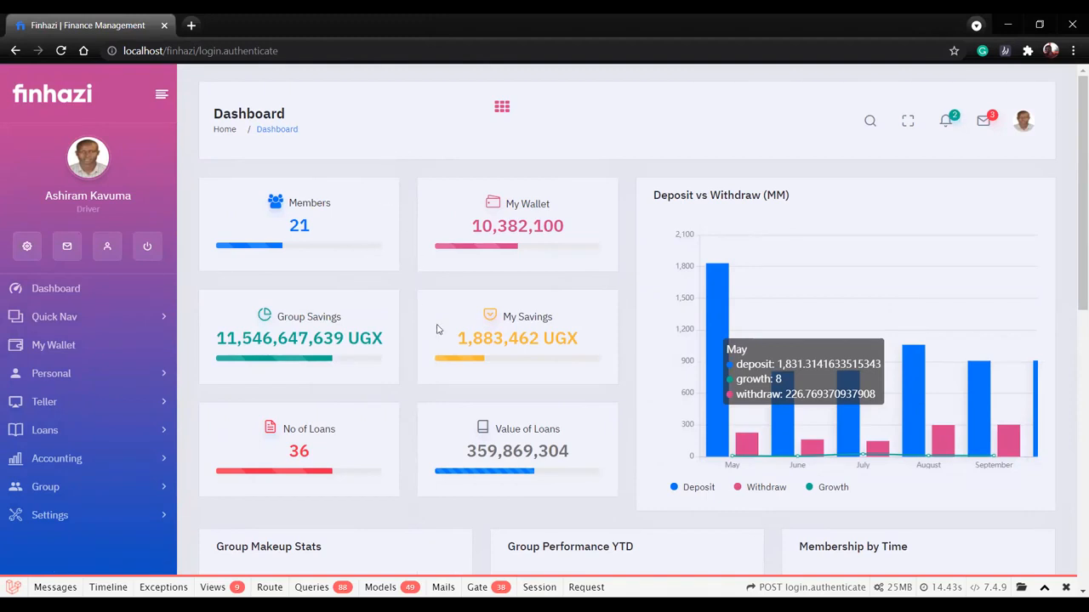
scroll(436, 329, "down", 6)
scroll(436, 324, "up", 5)
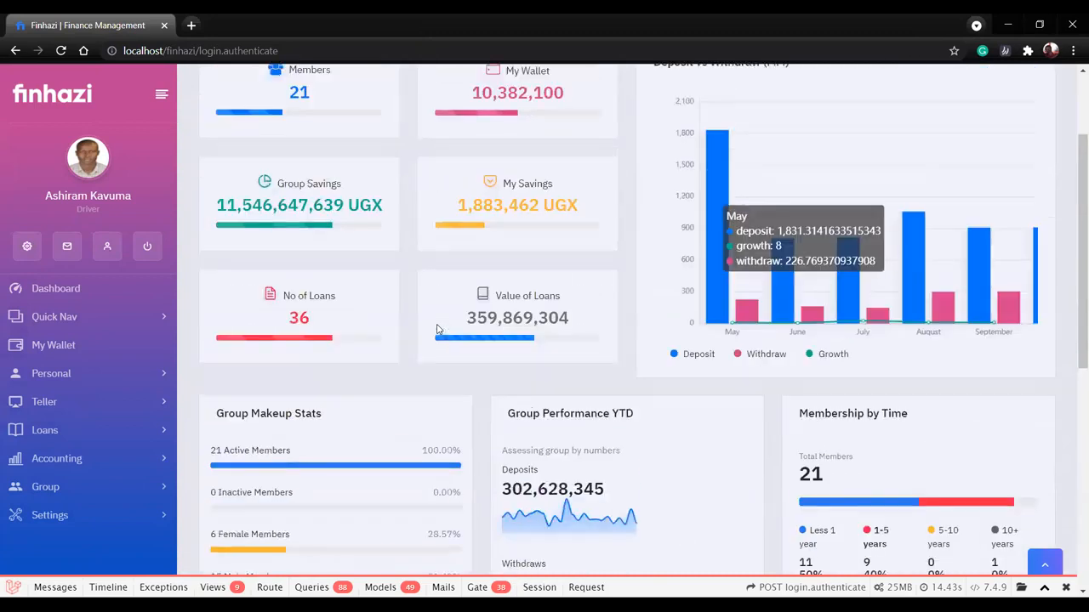
scroll(425, 281, "up", 1)
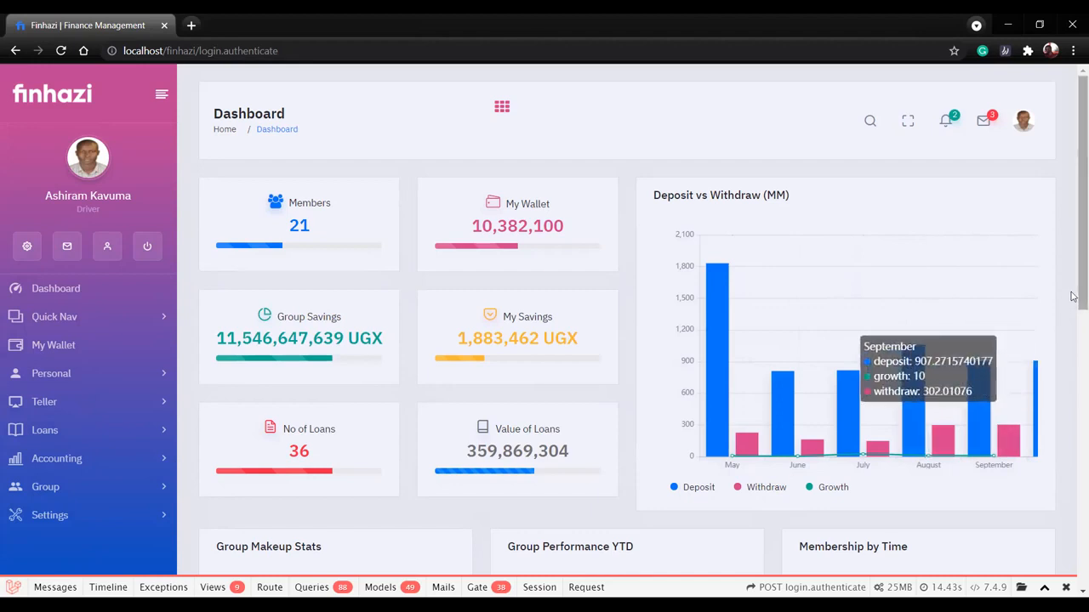
scroll(1072, 296, "down", 2)
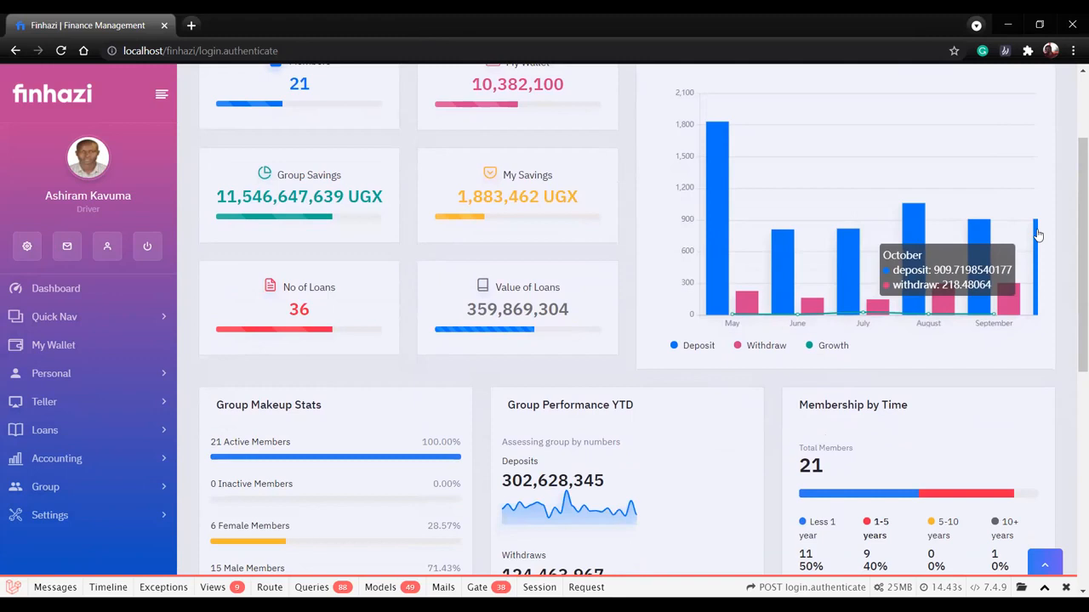
Review the dashboard's Group Makeup Stats, Group Performance YTD, Membership by Time, Activity and My Accounts sections.
scroll(1038, 234, "down", 3)
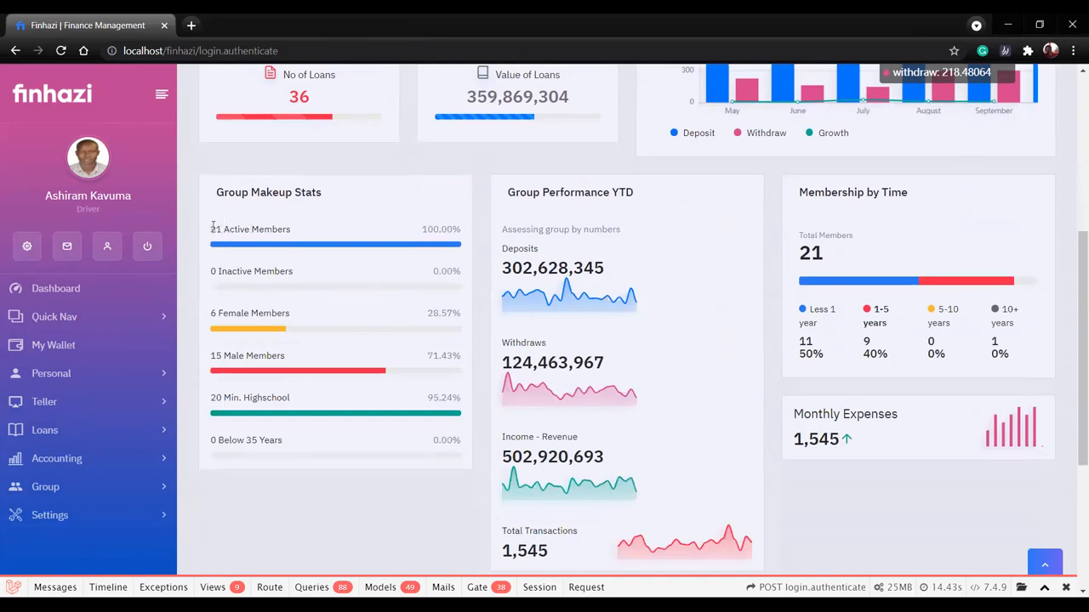
left_click_drag(209, 230, 259, 226)
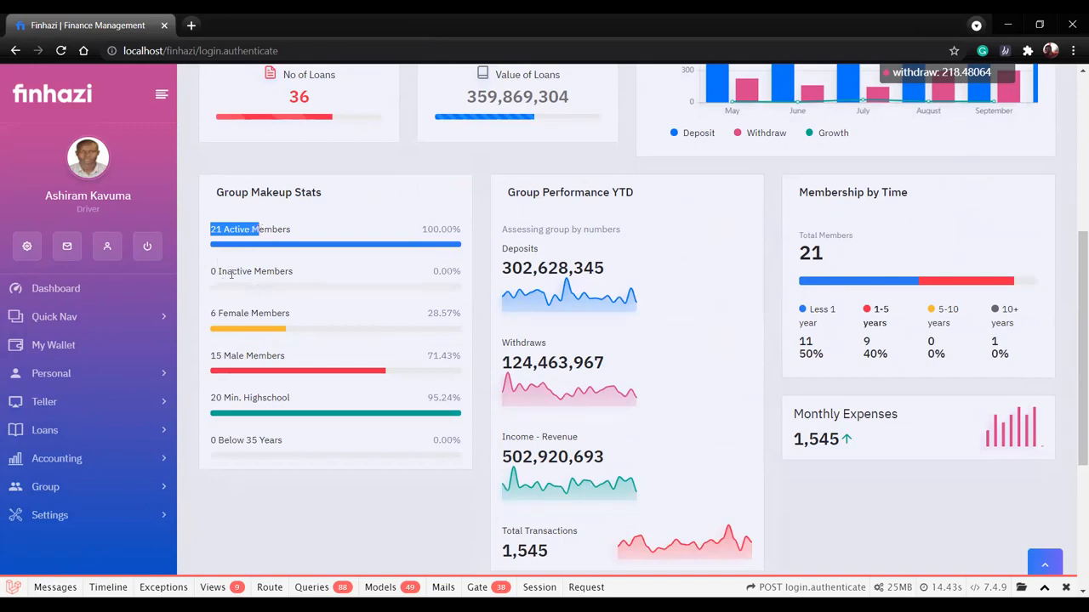
left_click_drag(220, 271, 262, 271)
left_click_drag(211, 313, 274, 313)
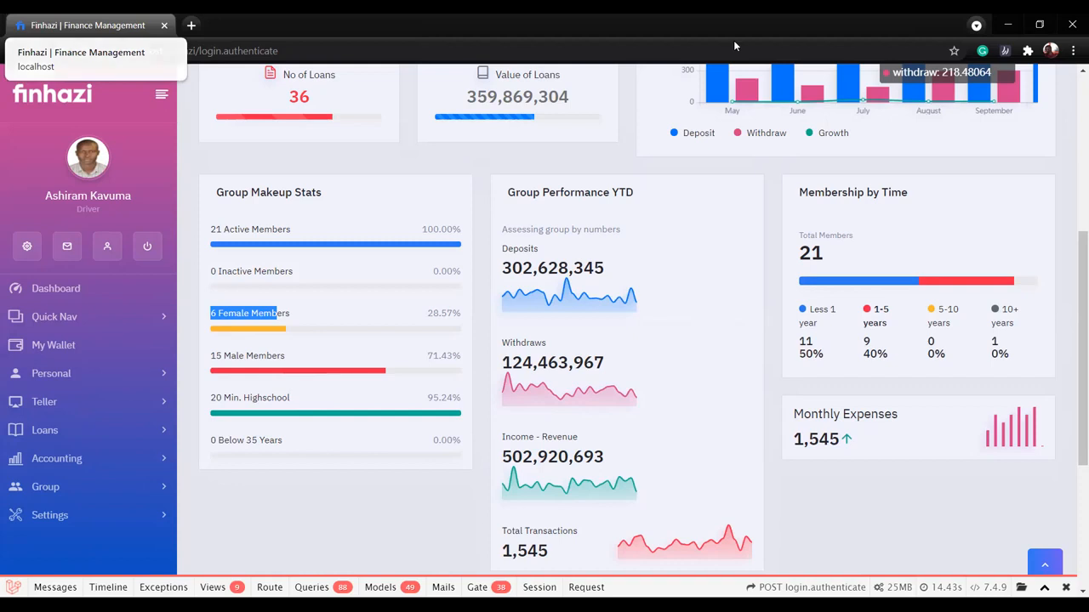
scroll(662, 345, "down", 1)
scroll(664, 342, "up", 1)
scroll(689, 388, "down", 2)
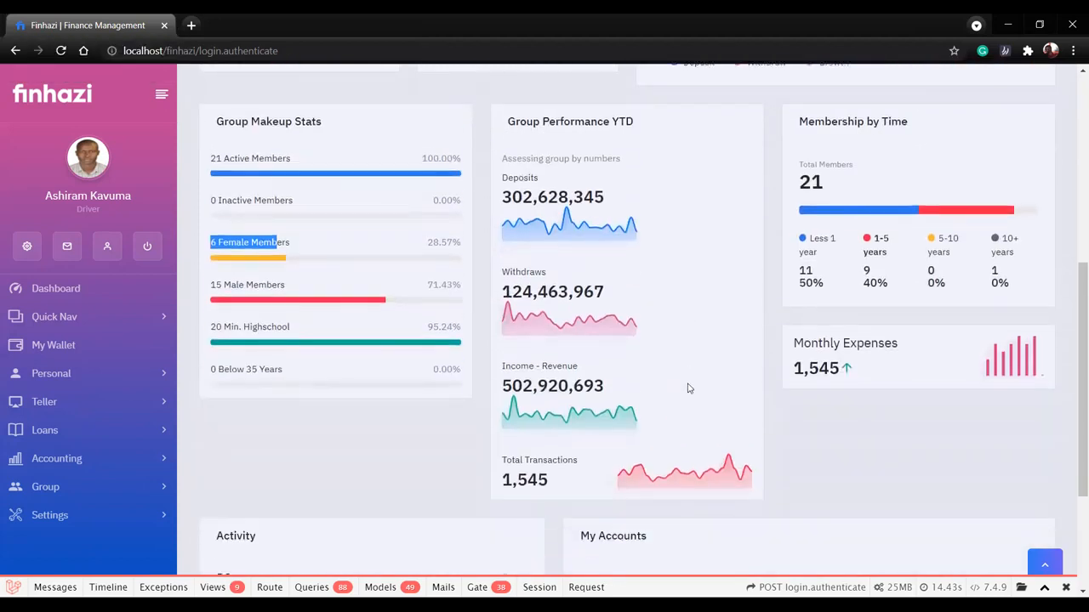
scroll(702, 395, "up", 3)
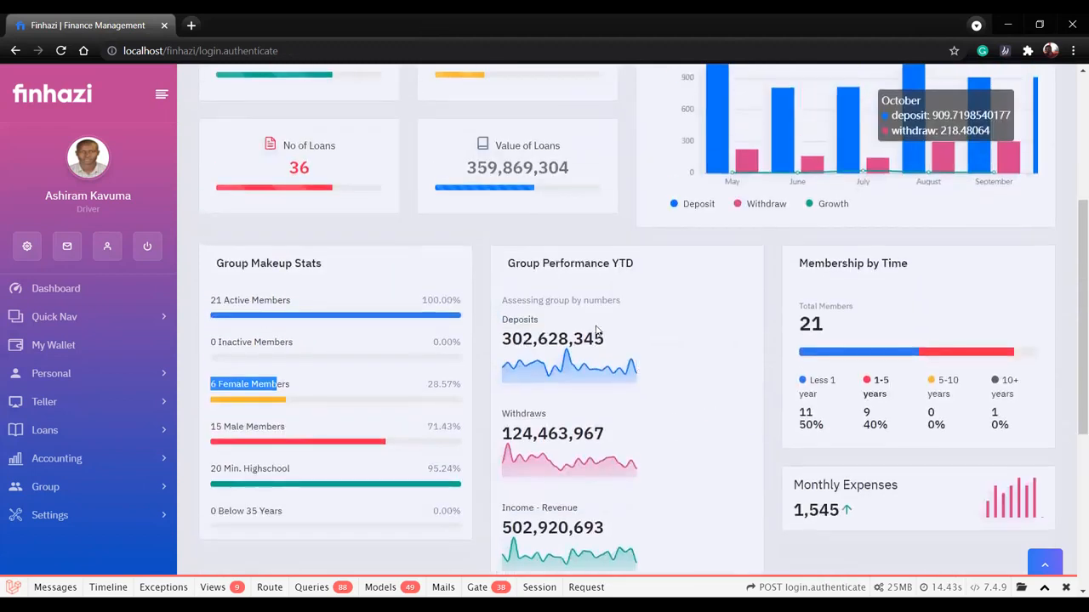
scroll(593, 352, "down", 2)
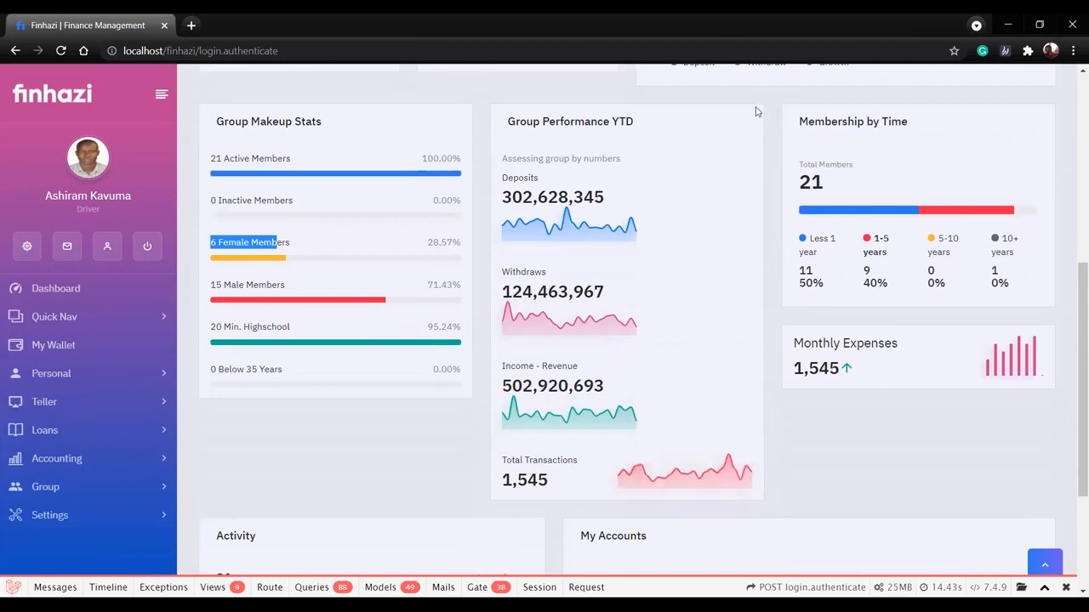
scroll(984, 425, "up", 1)
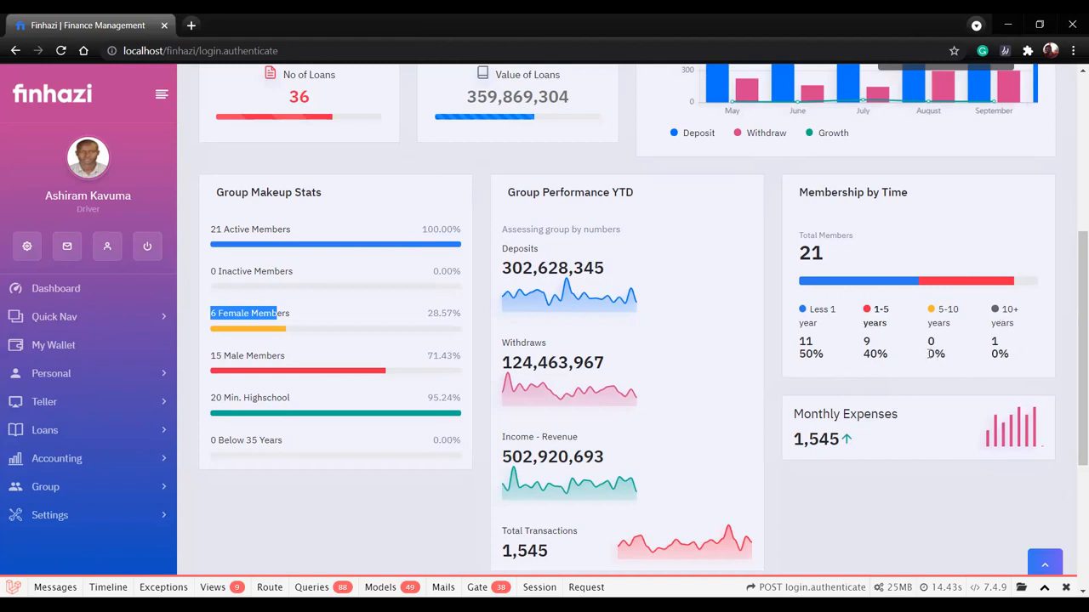
scroll(892, 332, "down", 5)
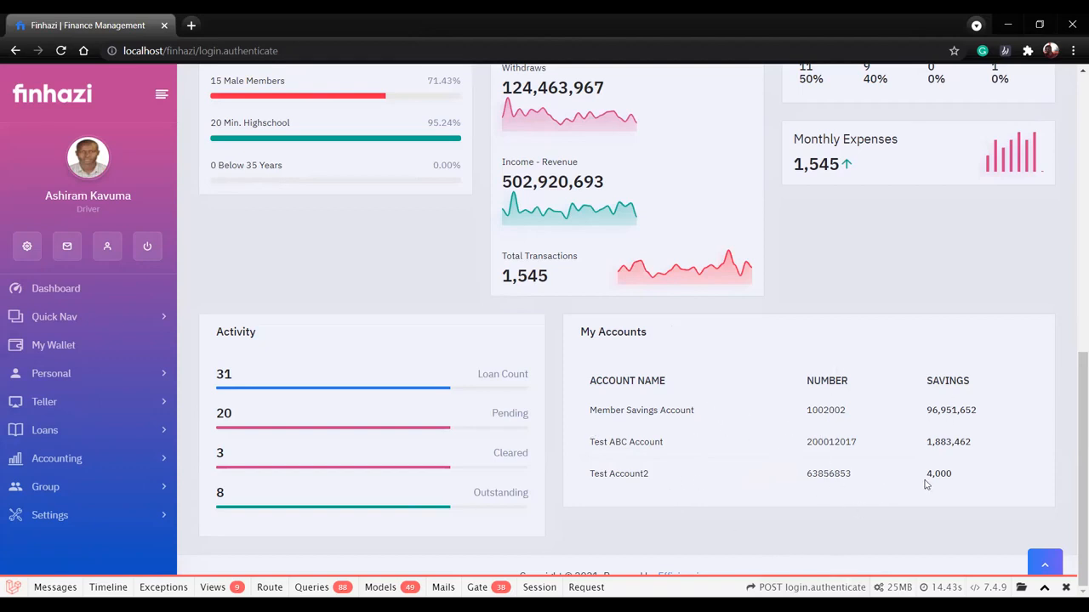
scroll(689, 406, "up", 8)
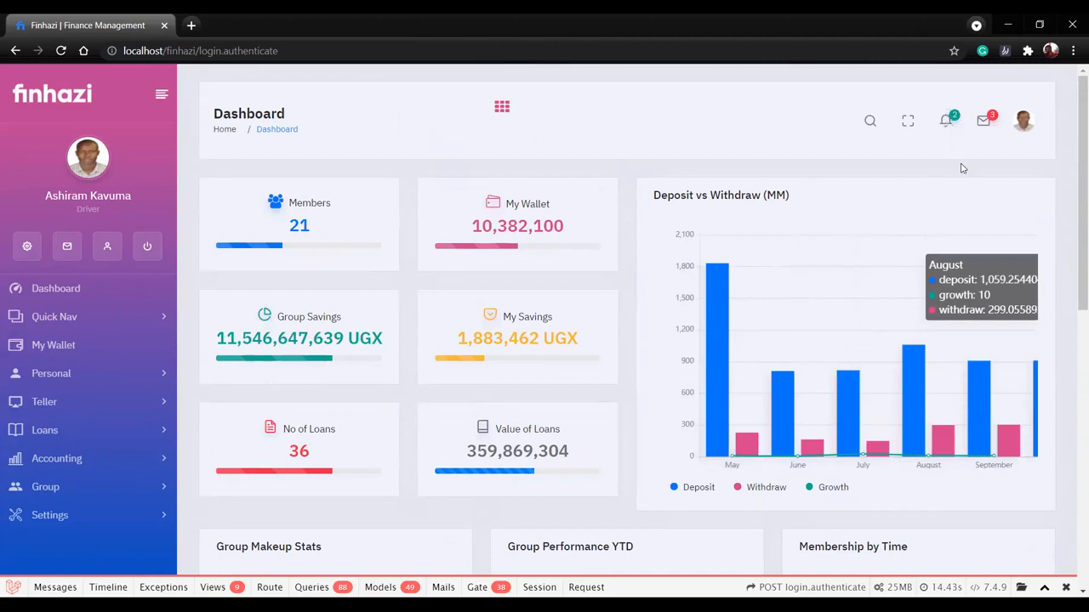
Display the account options for the signed-in profile, look over the dashboard navigation, and close the options.
left_click(1025, 123)
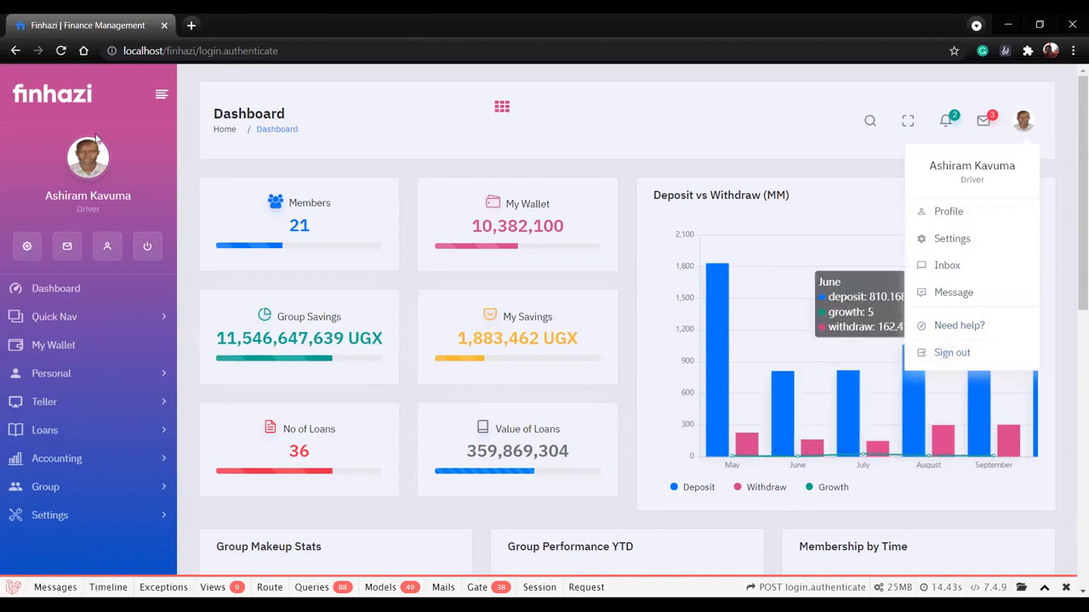
scroll(97, 141, "down", 2)
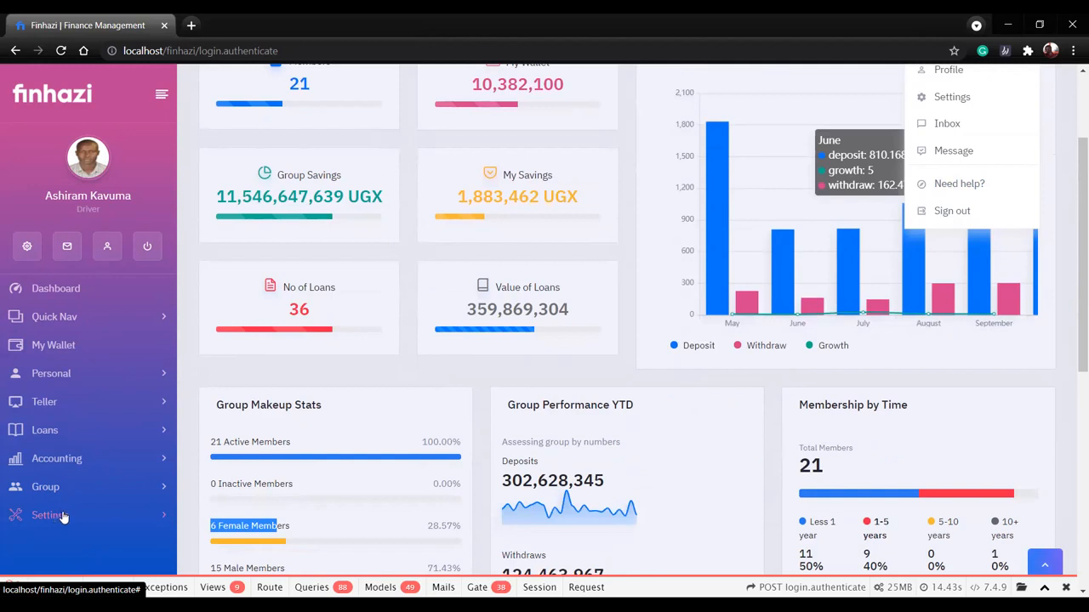
scroll(118, 394, "up", 1)
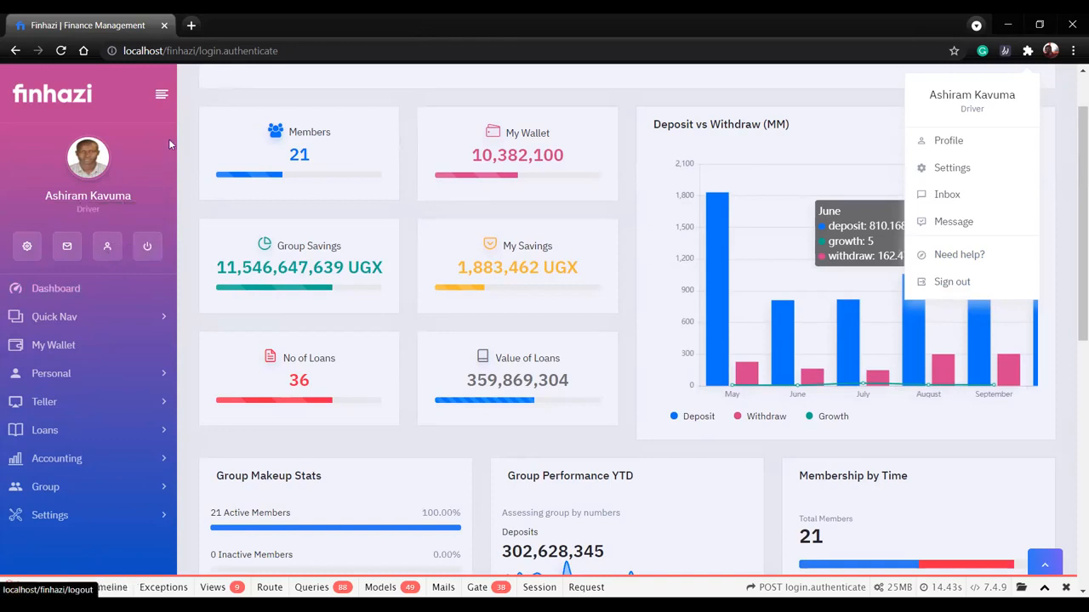
scroll(236, 185, "up", 1)
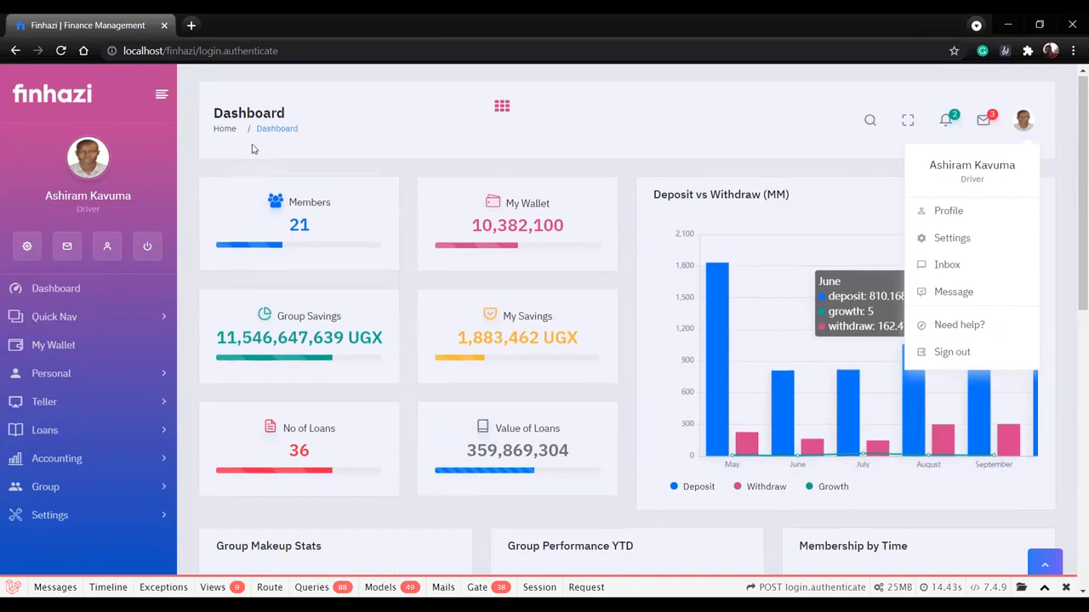
left_click(247, 172)
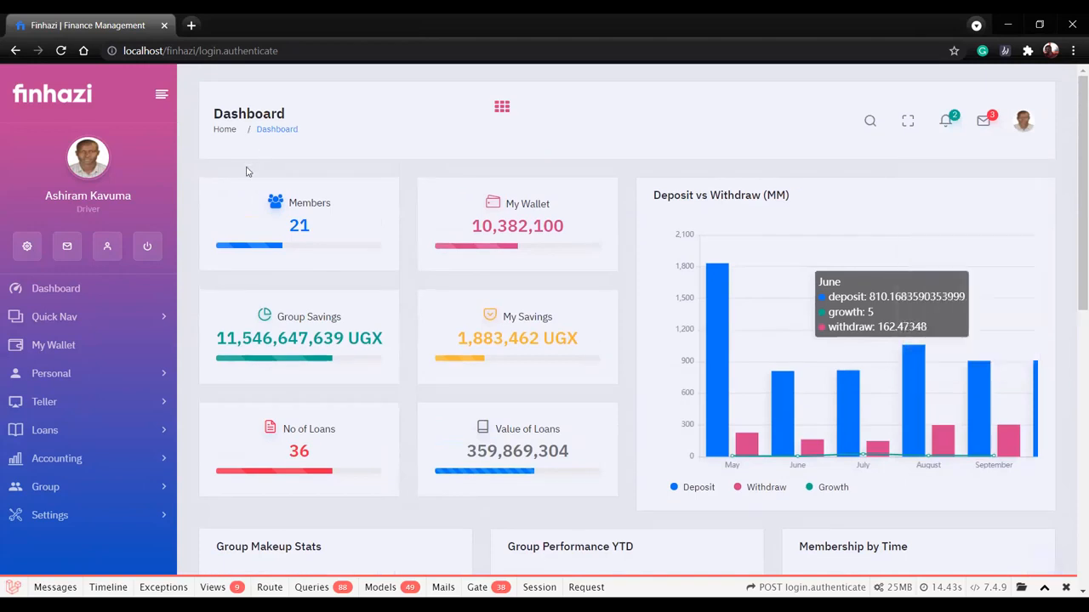
Collapse the navigation sidebar and reveal the dashboard's quick action shortcuts, including New Loan.
left_click(160, 99)
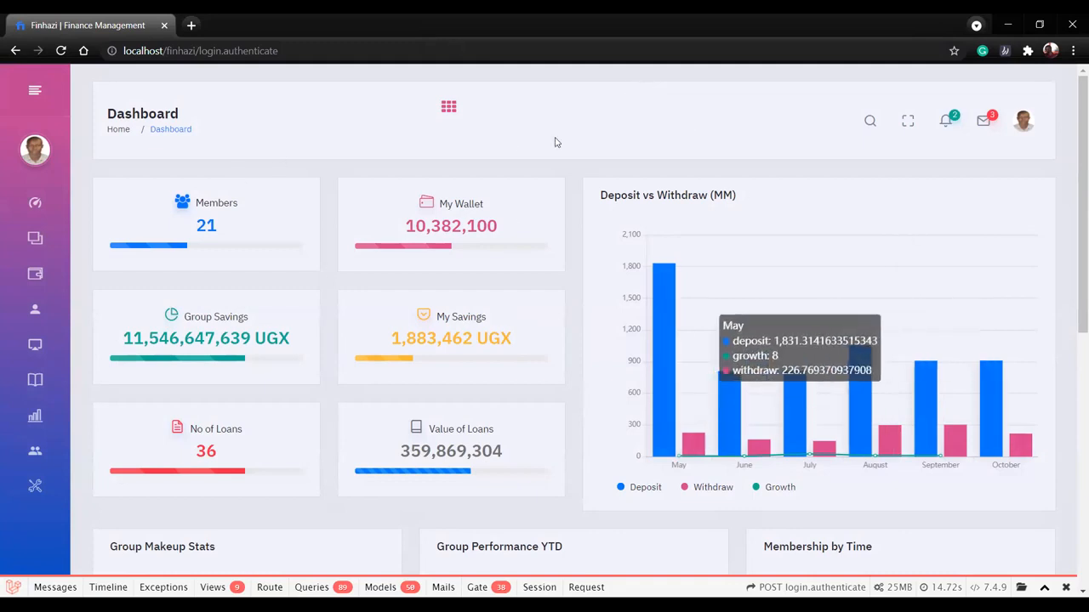
left_click(444, 108)
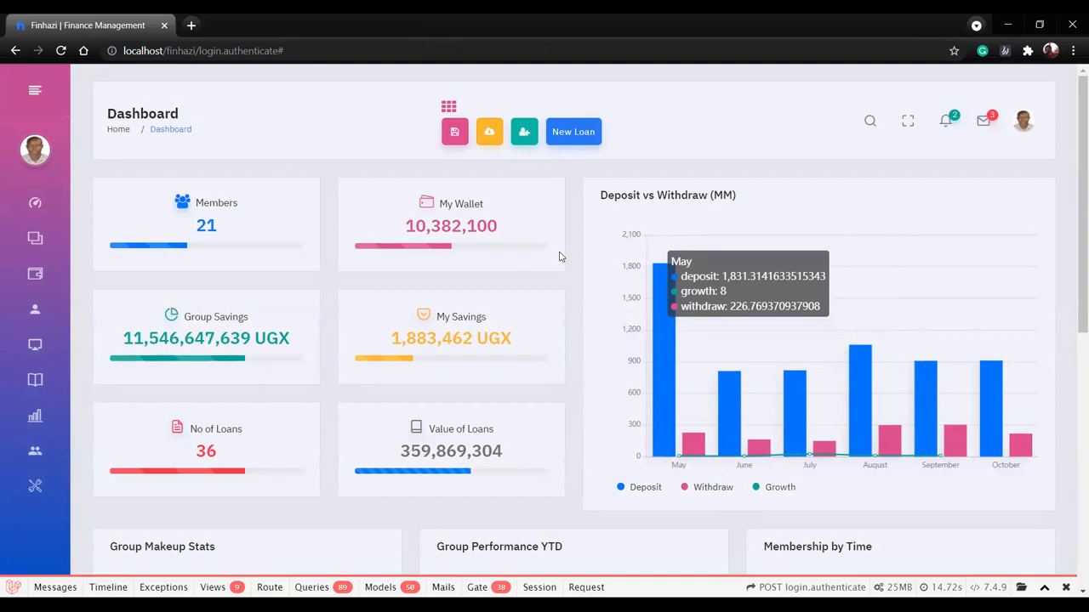
Expand the Quick Nav section and open the Our Management page listing the management team.
mouse_move(72, 291)
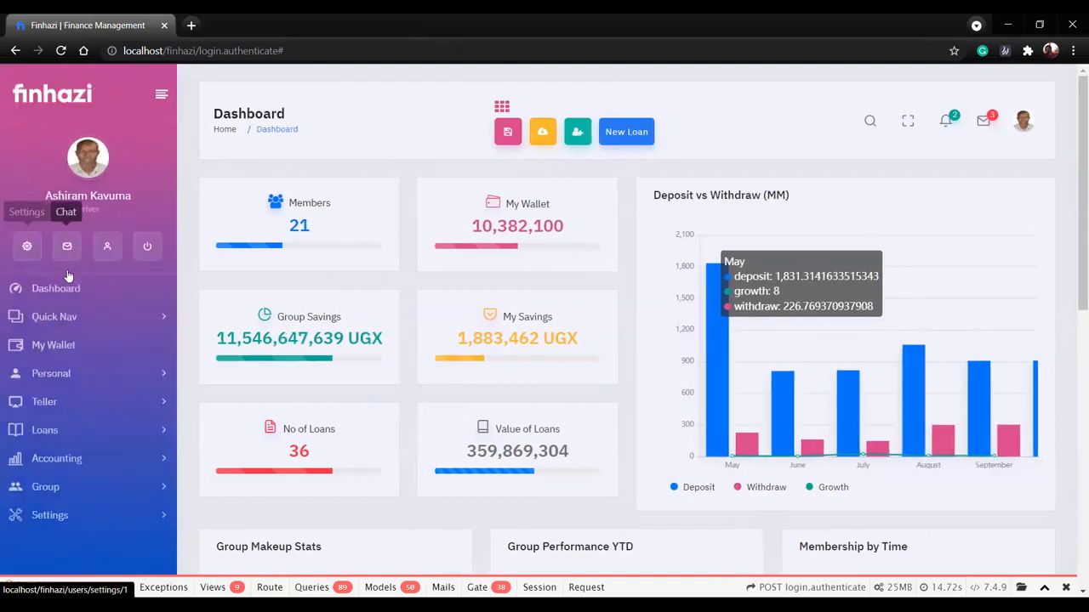
left_click(88, 319)
scroll(88, 319, "down", 1)
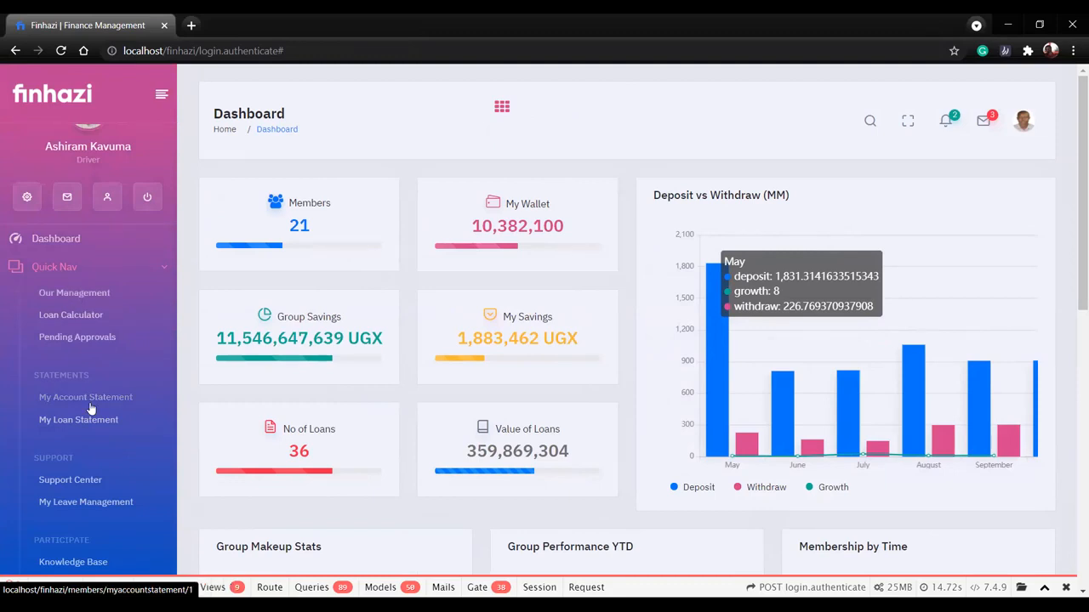
left_click(66, 298)
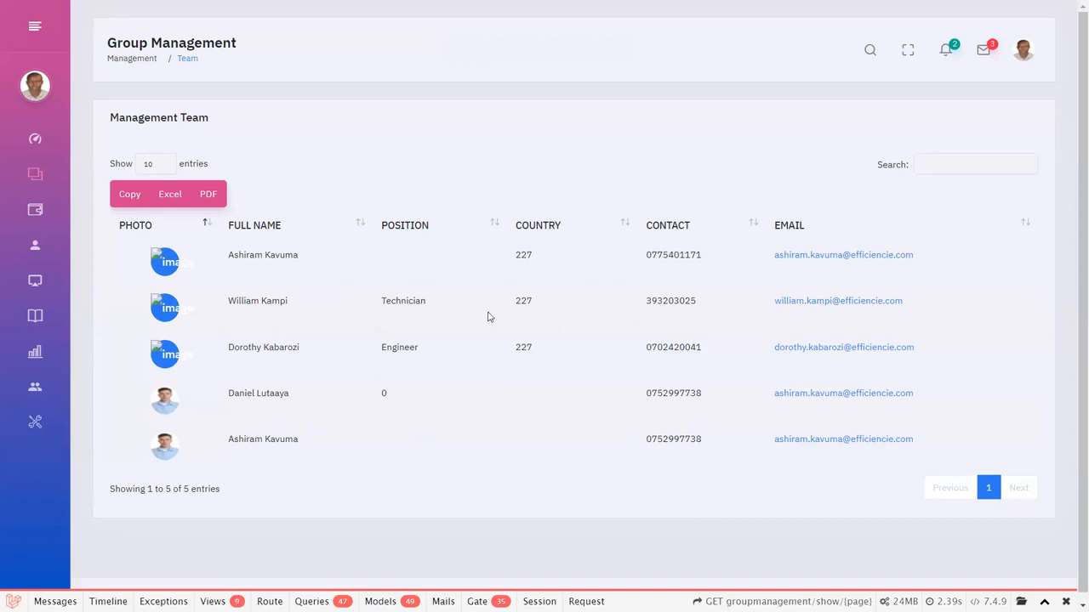
Open the Loan Calculator in full screen and choose the Asset Finance Loan product with Monthly payment terms.
mouse_move(60, 180)
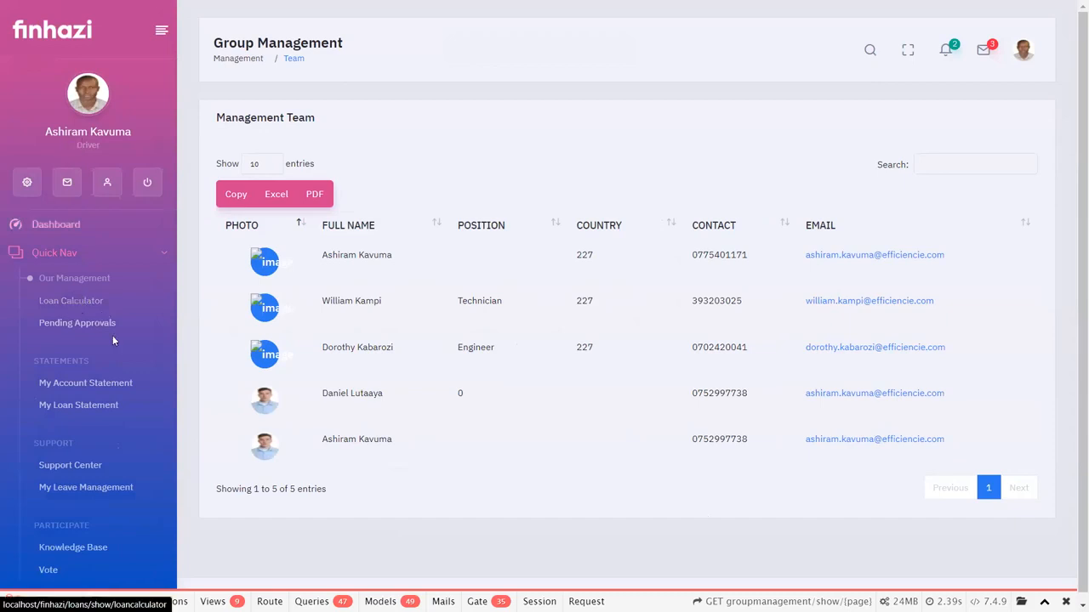
key("F11")
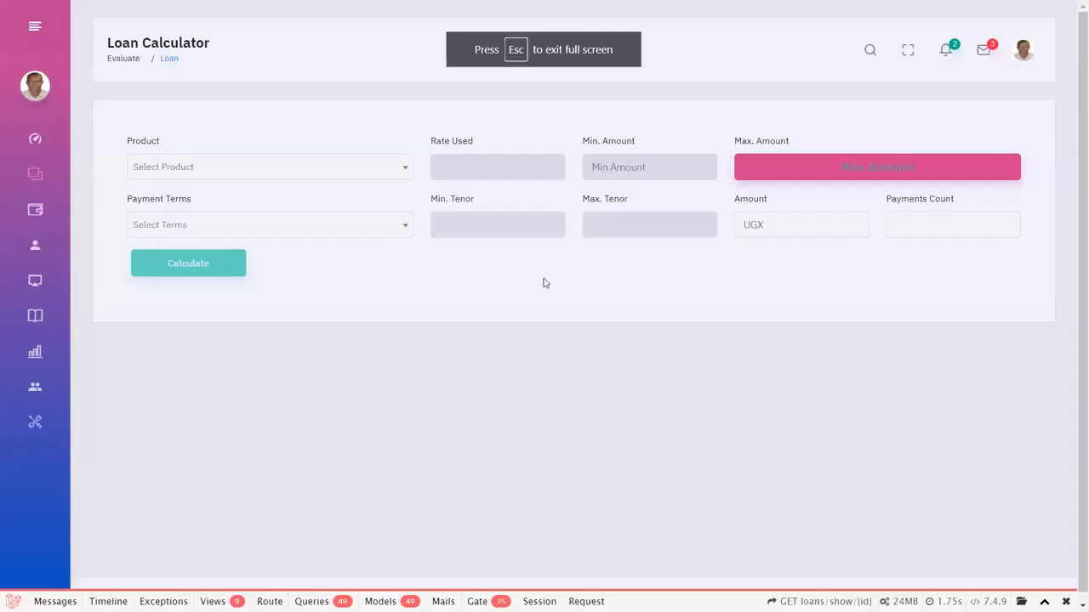
left_click(178, 175)
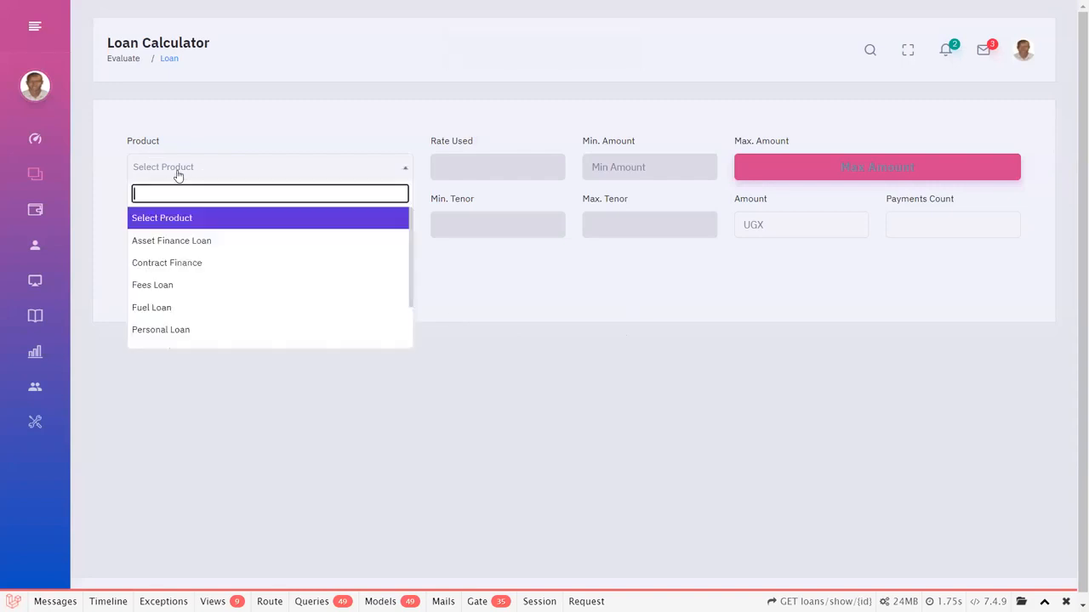
left_click(182, 242)
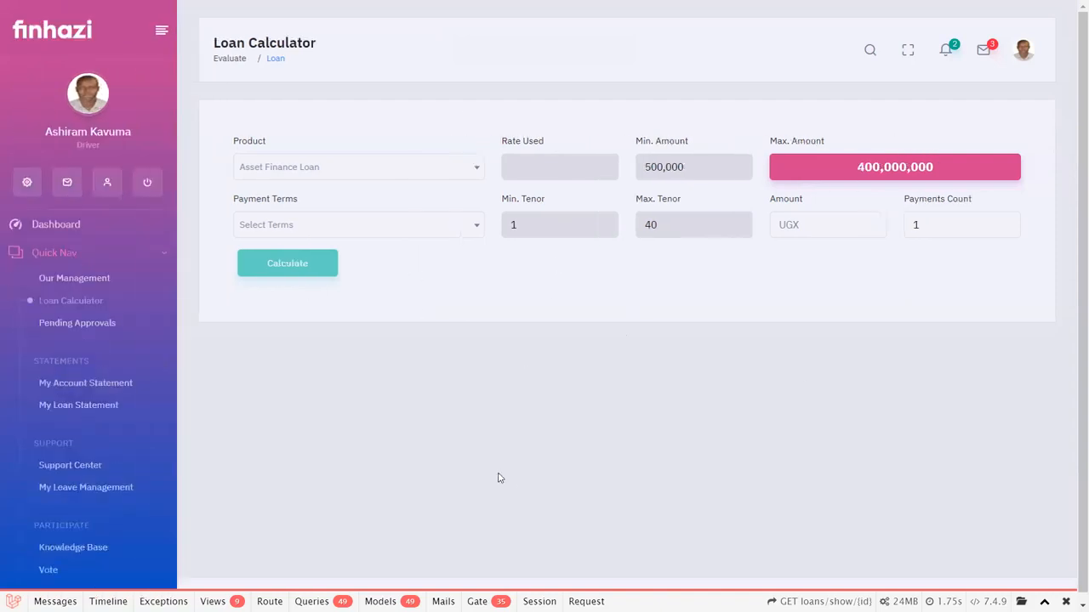
left_click(416, 232)
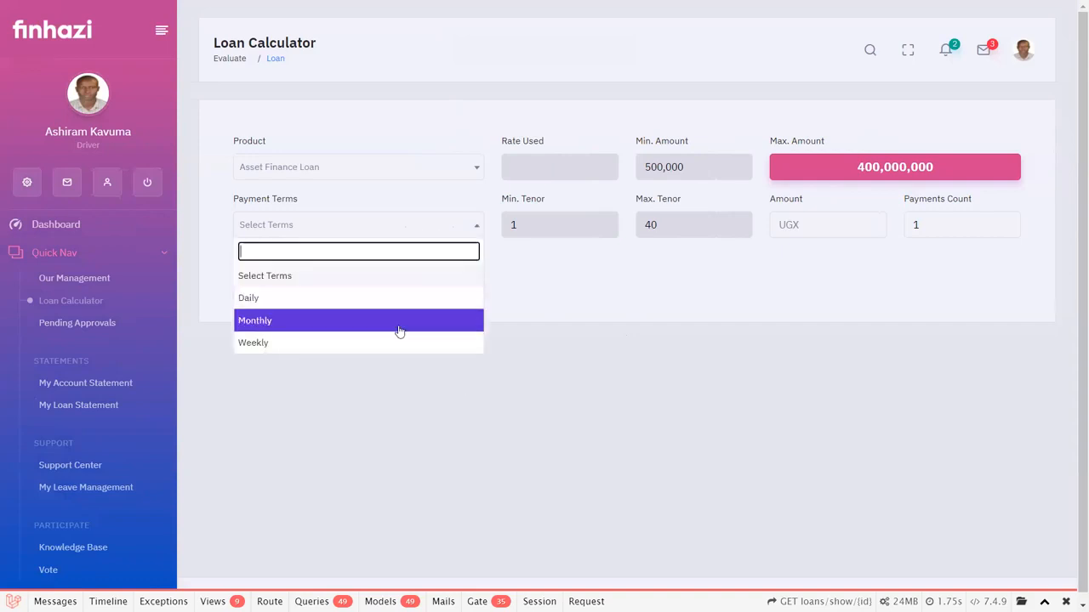
left_click(400, 330)
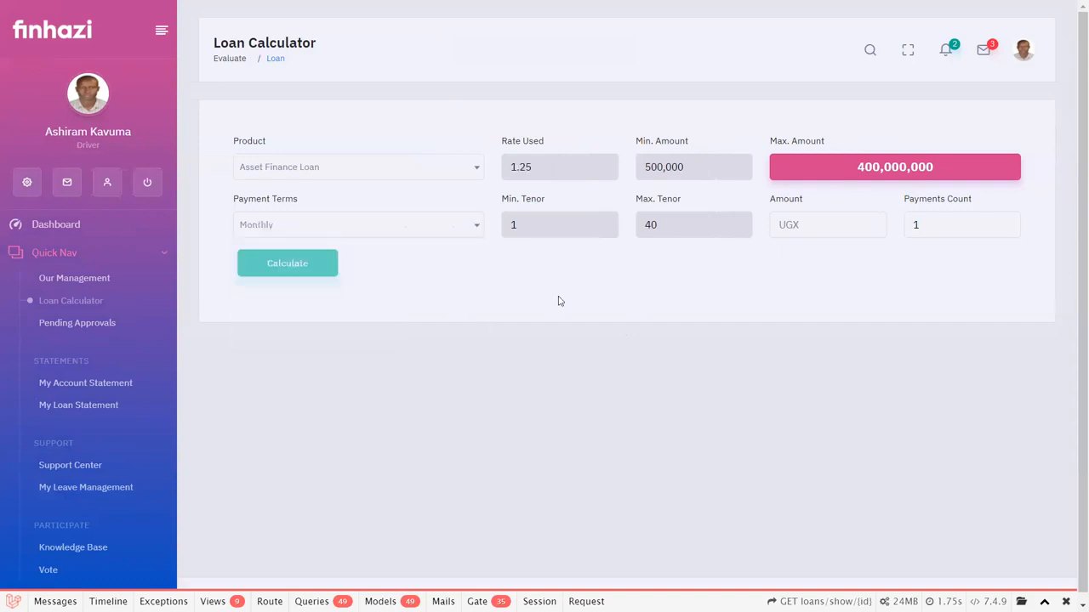
Enter a loan amount of 700,000 UGX with a payments count of 13 and run the calculation.
left_click(806, 225)
left_click(821, 259)
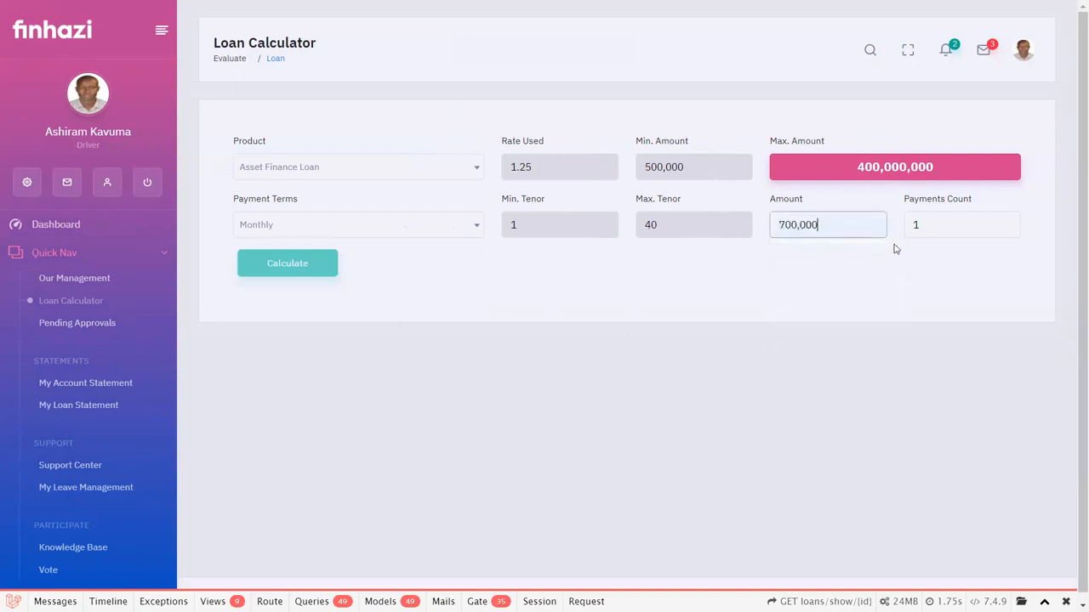
left_click(965, 224)
left_click(956, 264)
left_click(269, 262)
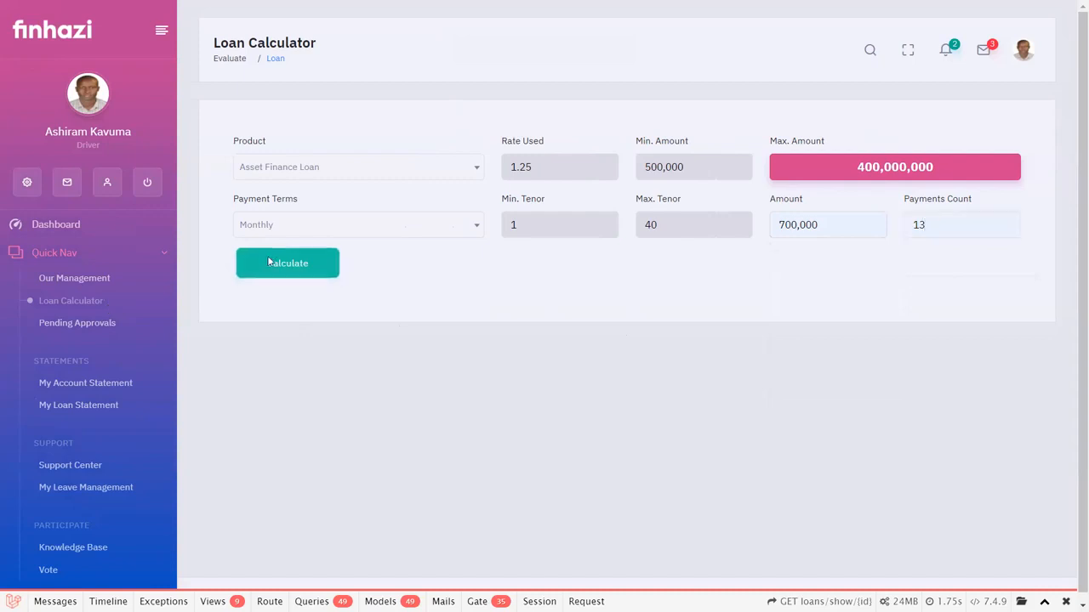
Leave full screen and review the loan's repayment schedule down to its totals row.
key("F11")
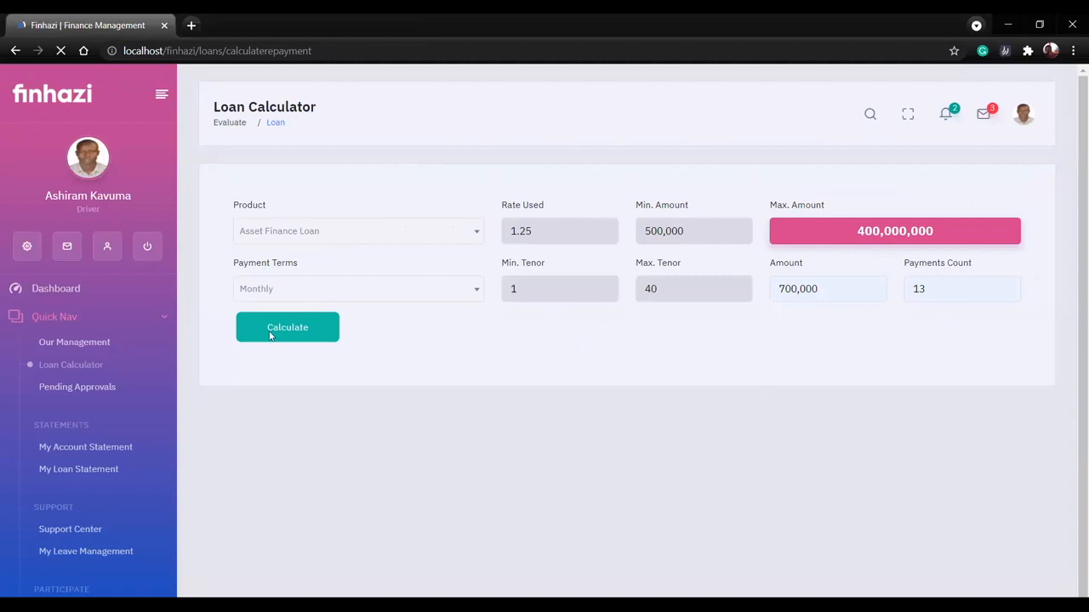
left_click(270, 268)
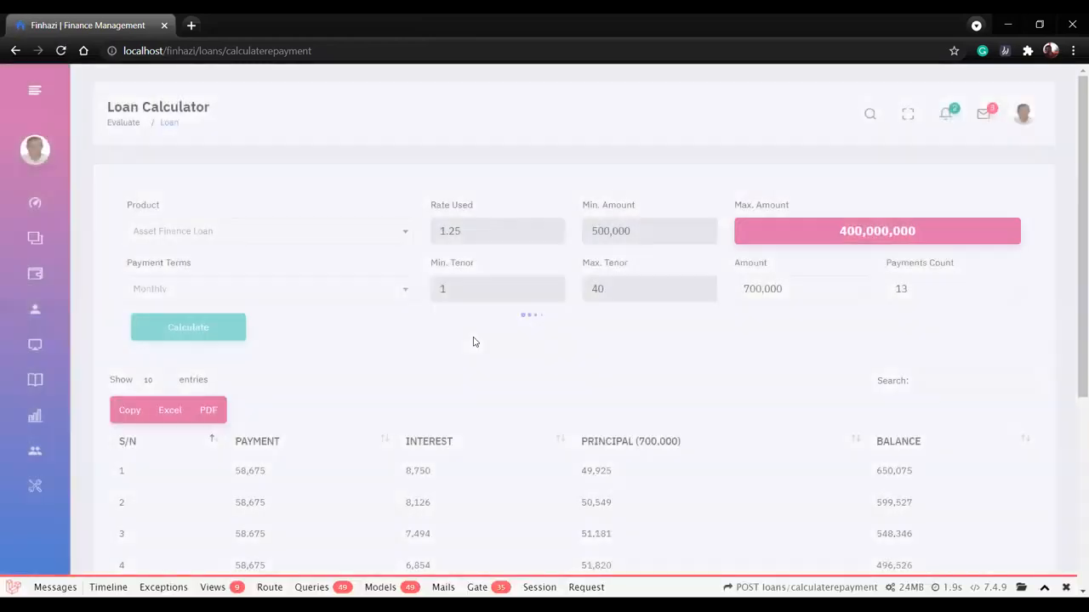
scroll(474, 341, "down", 3)
scroll(473, 341, "down", 1)
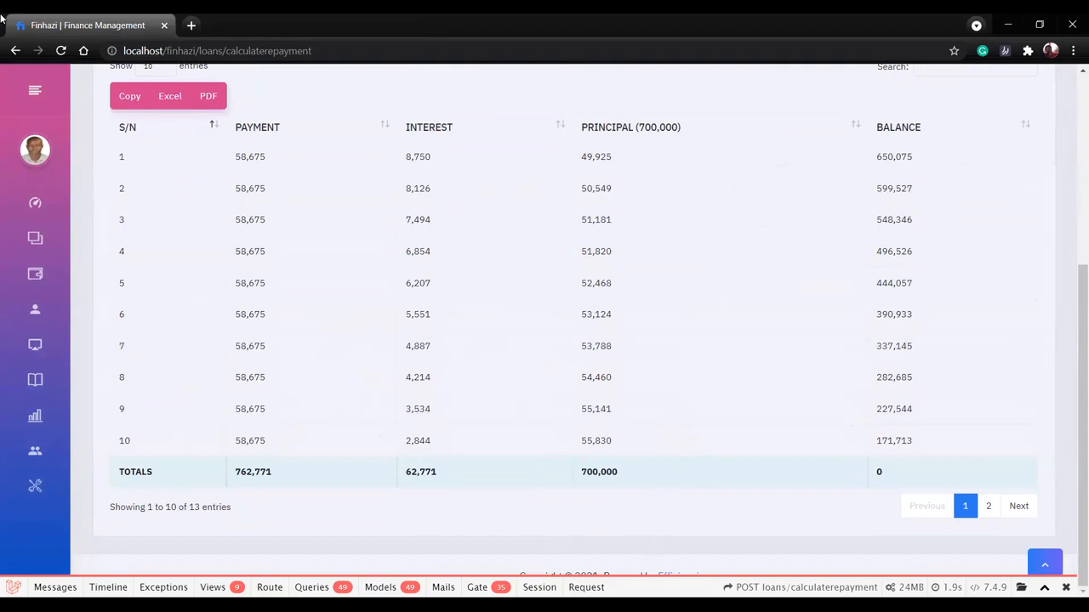
Expand the Quick Nav section and open the My Account Statement page.
mouse_move(15, 217)
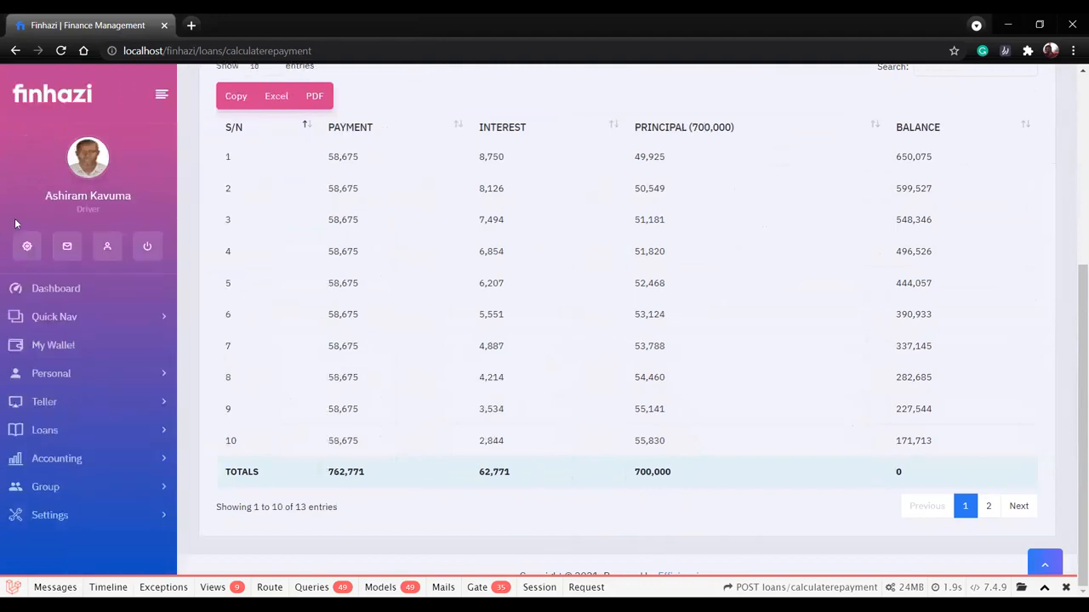
left_click(70, 322)
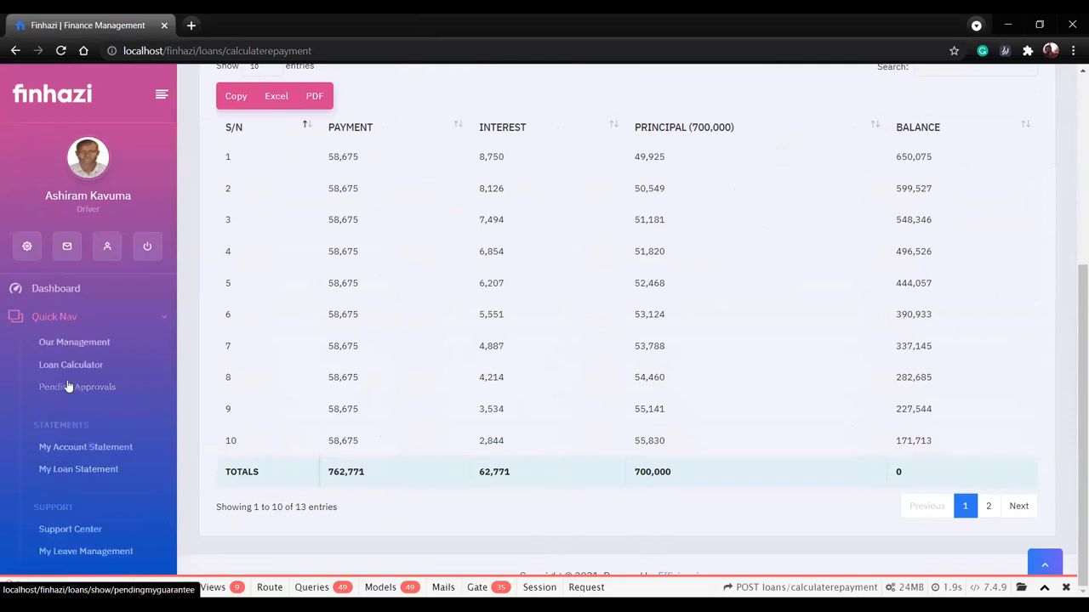
scroll(73, 387, "down", 2)
left_click(104, 314)
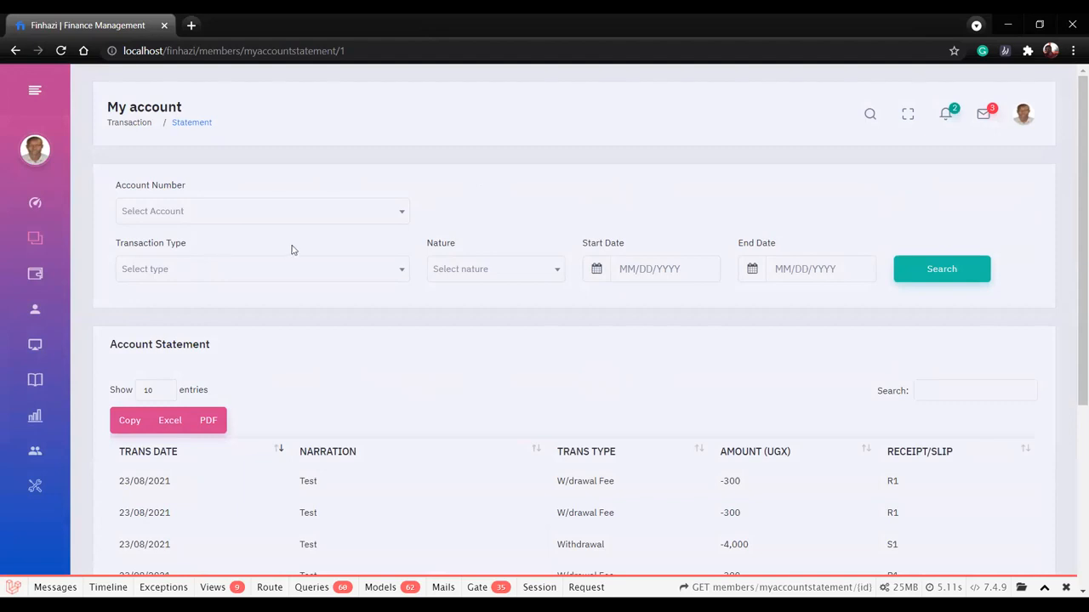
Inspect the start and end date pickers and look through the account statement's transactions.
left_click(638, 269)
left_click(783, 269)
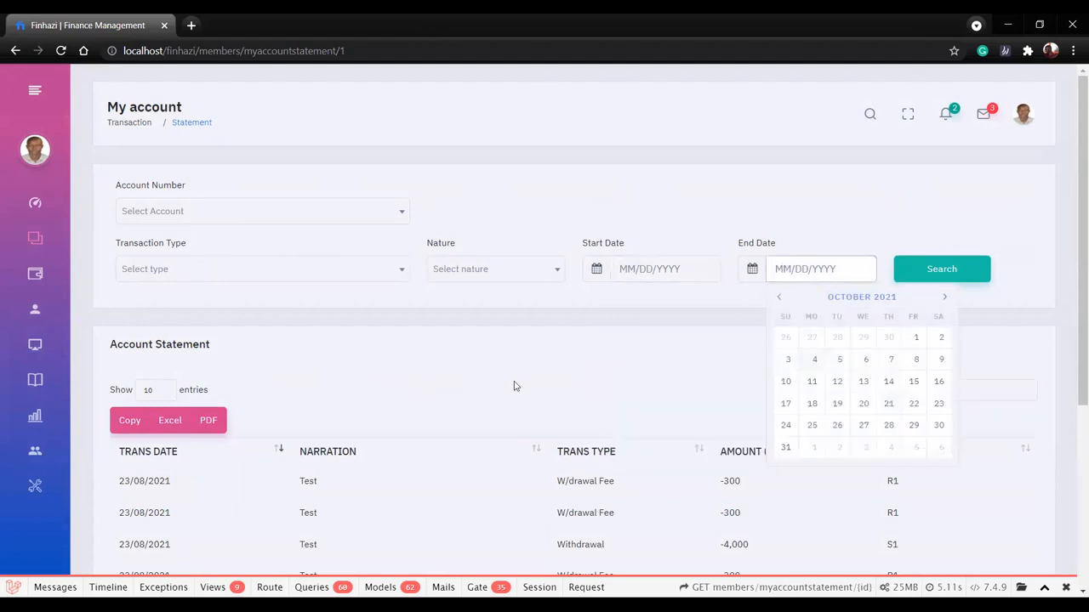
scroll(489, 460, "down", 3)
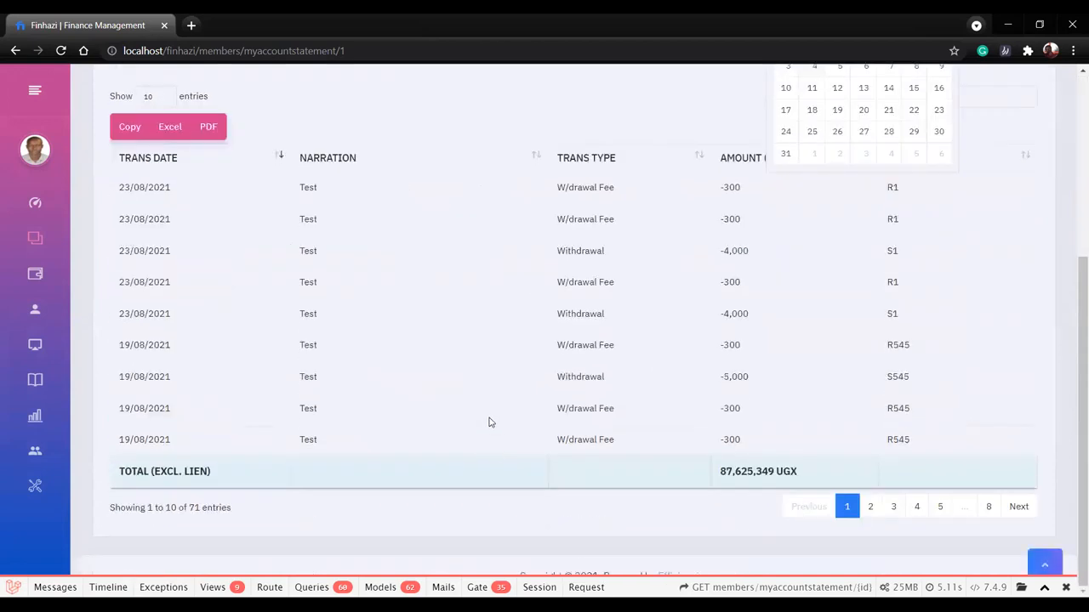
scroll(484, 374, "up", 3)
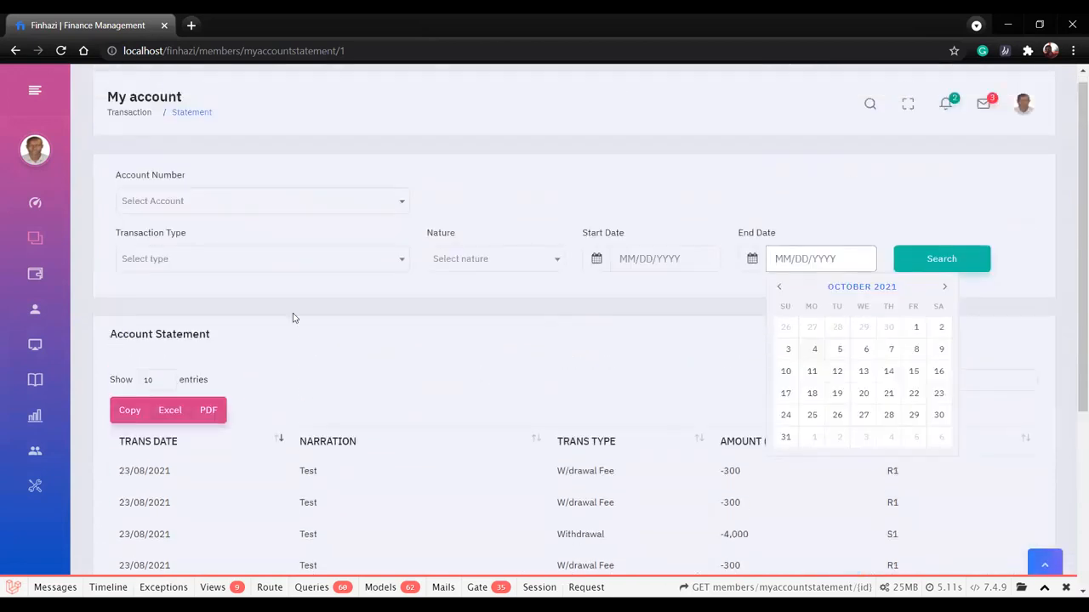
Set the statement's transaction type filter to Withdrawal and view the available accounts without choosing one.
left_click(236, 265)
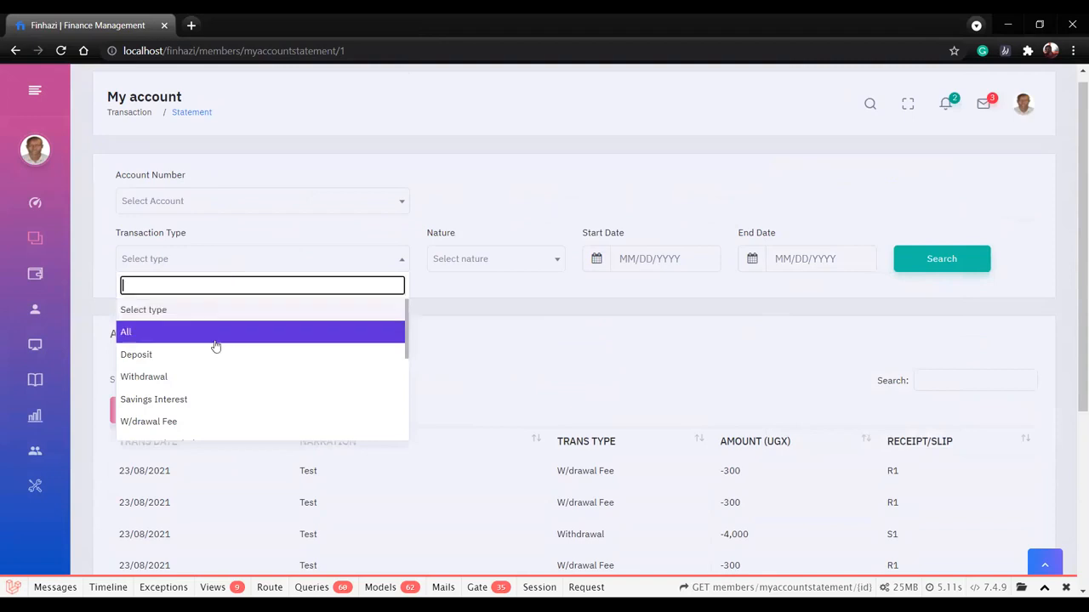
left_click(195, 376)
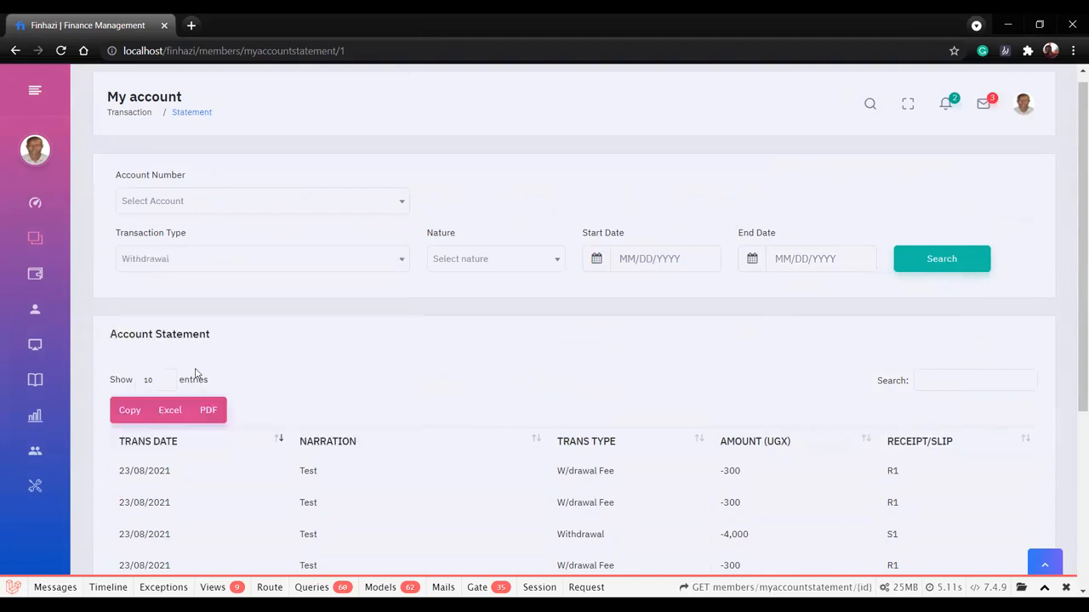
left_click(298, 200)
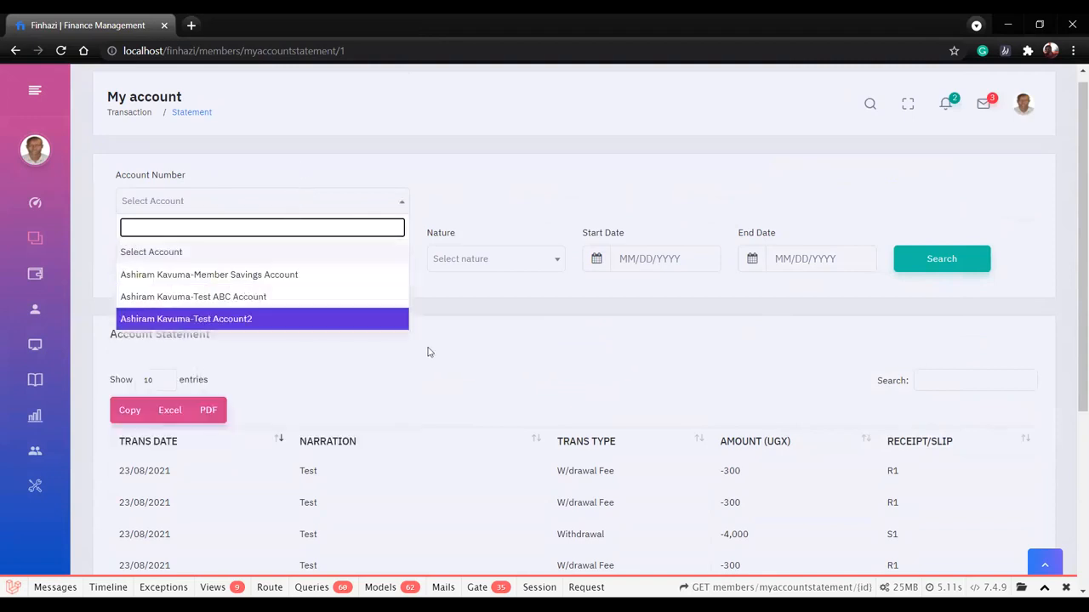
left_click(481, 323)
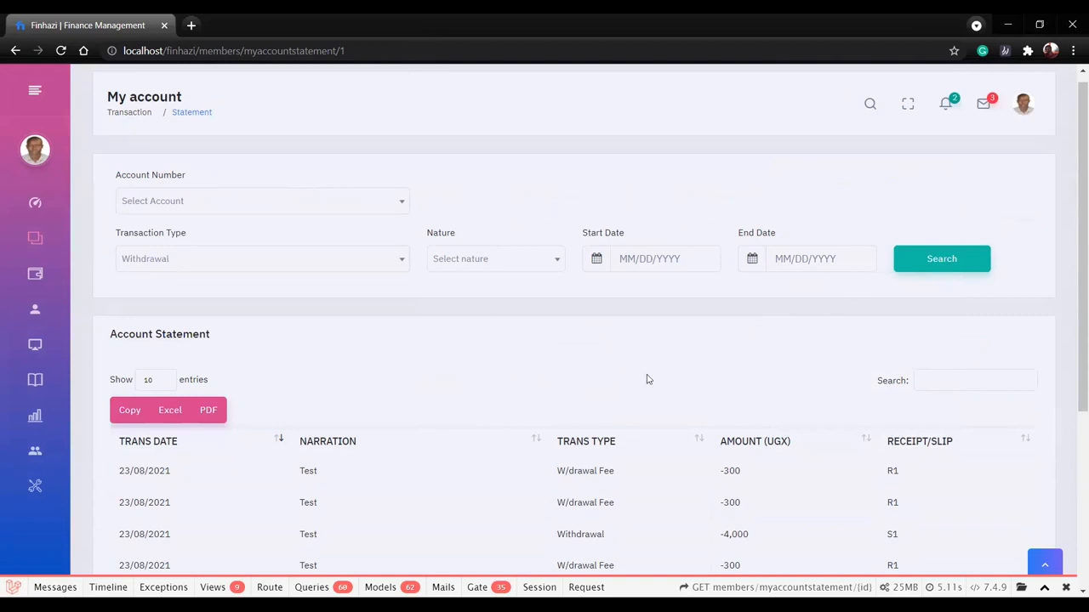
scroll(646, 379, "down", 3)
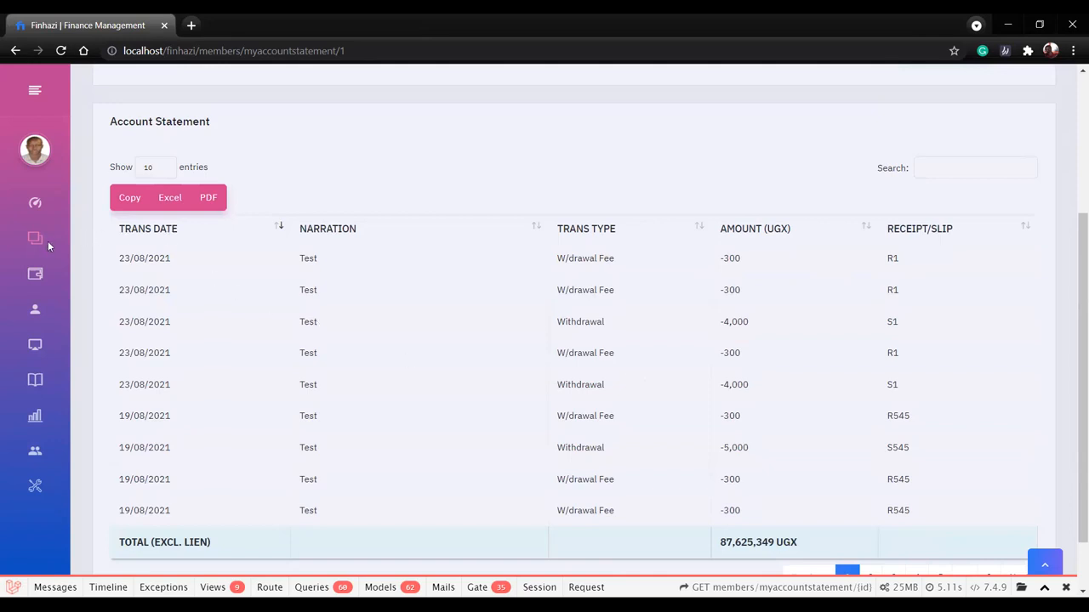
Open the Support Center page from the Quick Nav section.
mouse_move(30, 217)
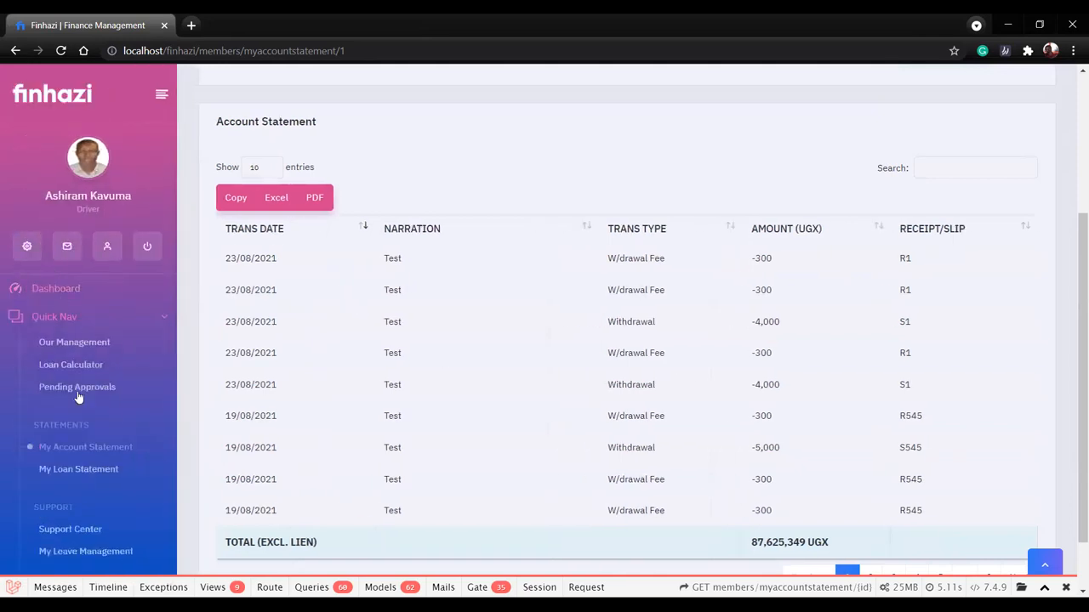
scroll(89, 350, "down", 2)
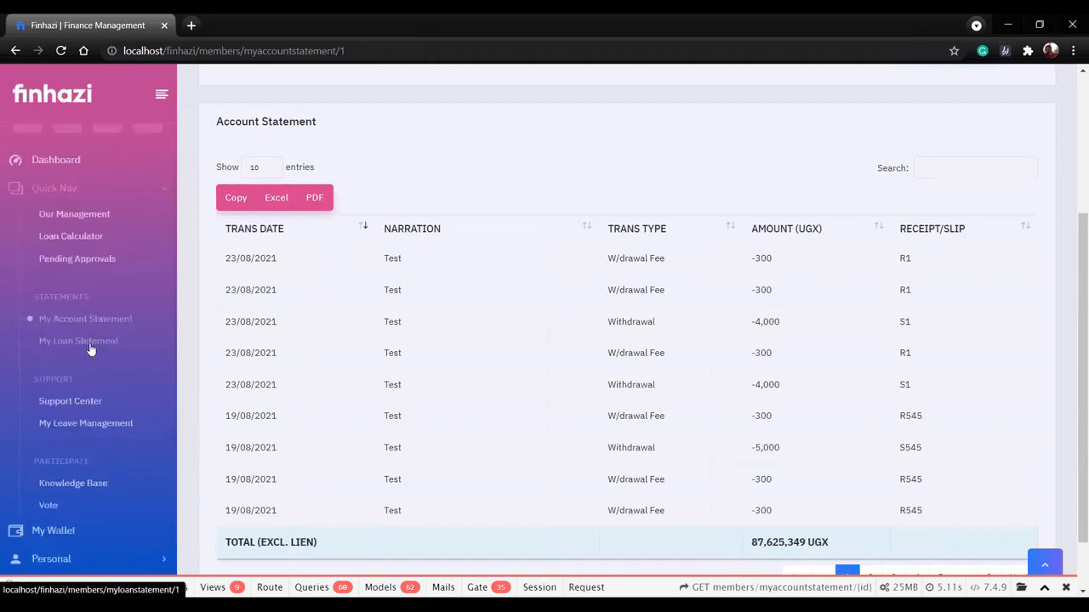
left_click(81, 404)
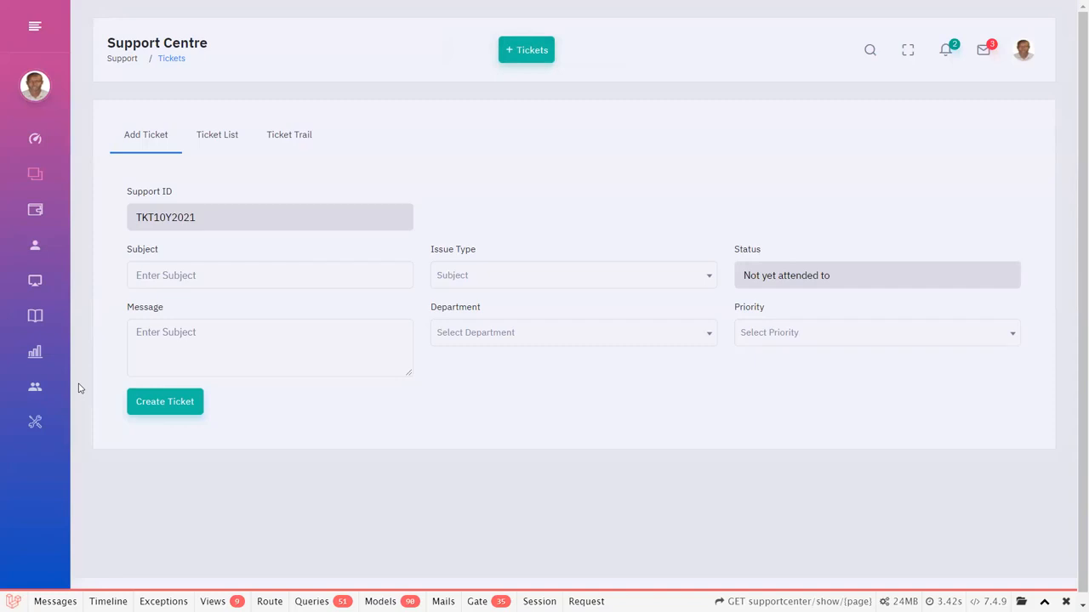
Enter "Loan not delivered" as the subject of the new support ticket.
left_click(209, 277)
type("B")
key("BackSpace")
type("Loan no")
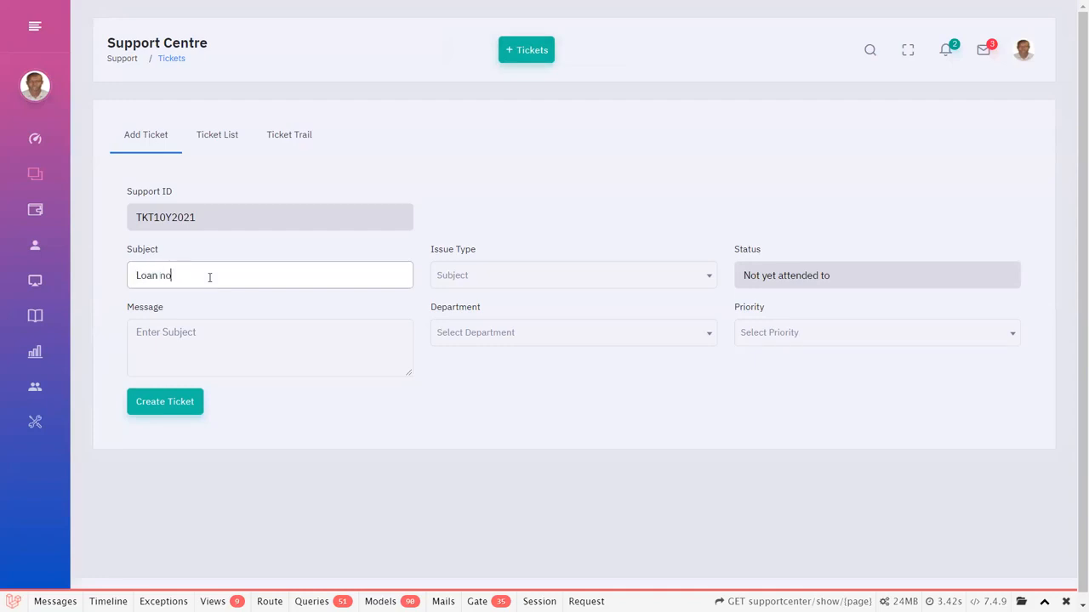
type("t delivered")
Set the ticket's issue type to Query, its department to Loans2 and its priority to Urgent.
left_click(451, 272)
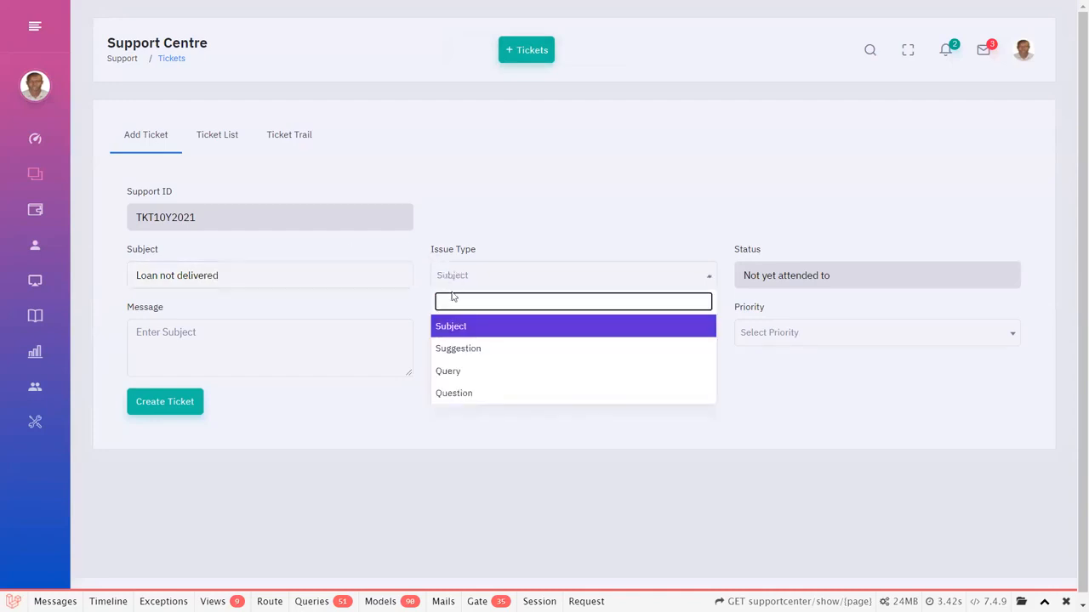
left_click(477, 374)
left_click(302, 356)
left_click(496, 336)
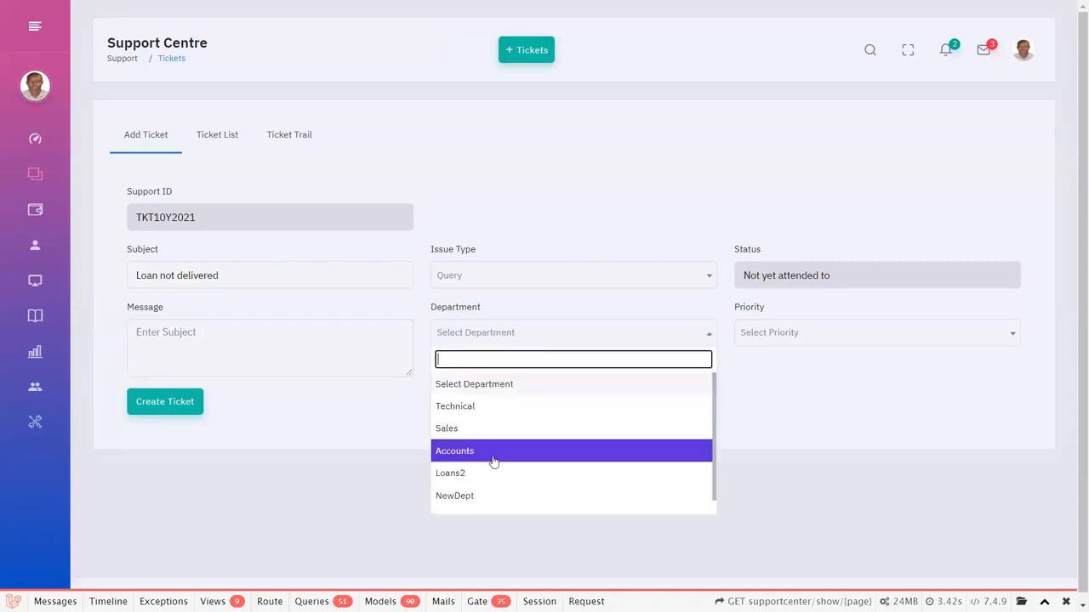
left_click(489, 474)
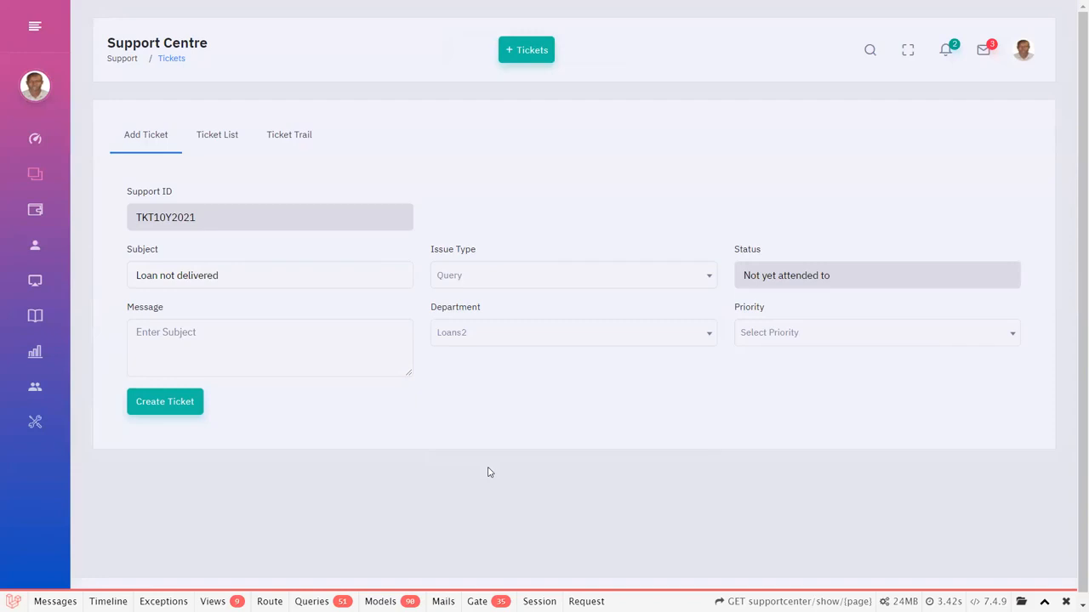
left_click(838, 333)
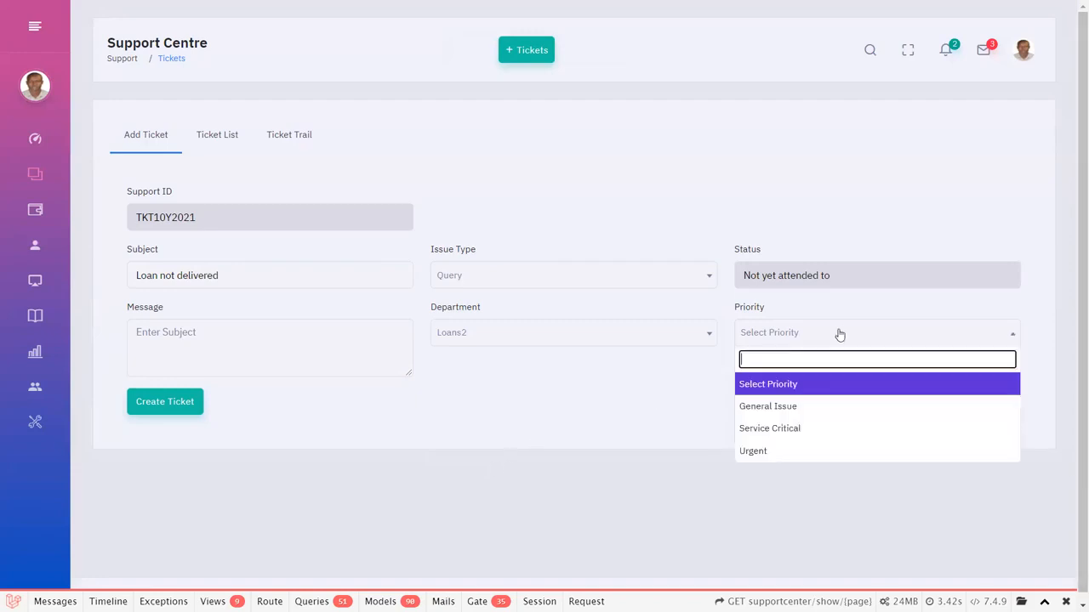
left_click(790, 451)
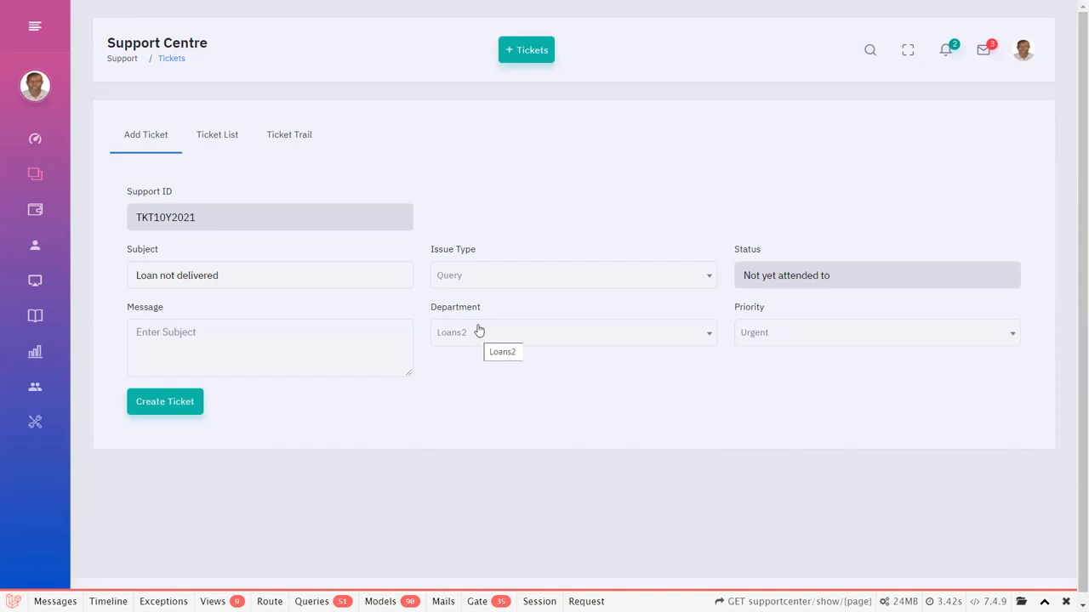
Review the Ticket Trail in the Support Centre and open the Knowledge Base page.
left_click(276, 138)
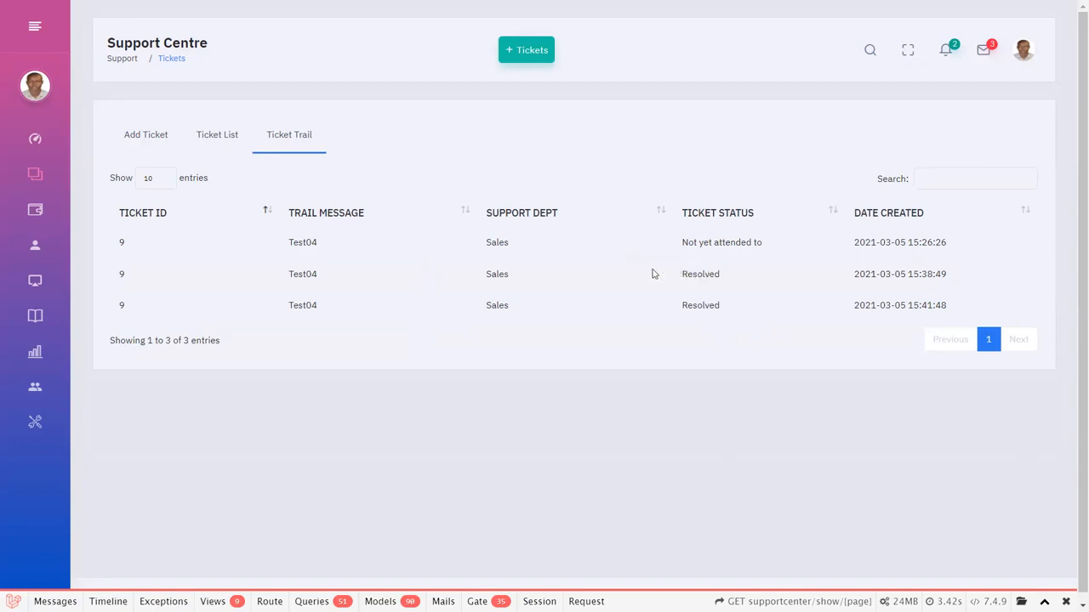
mouse_move(52, 199)
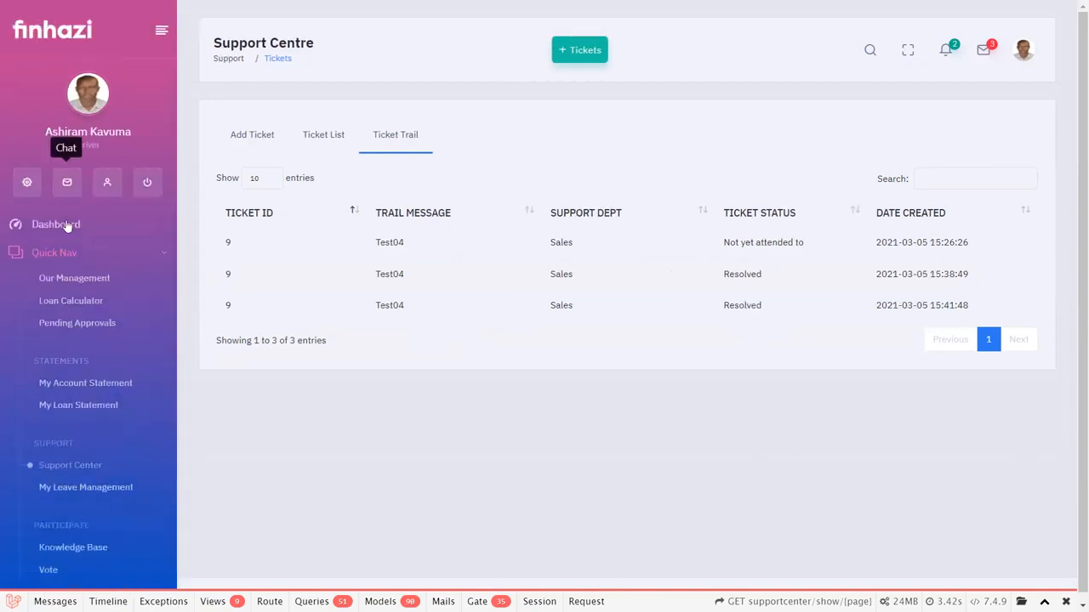
scroll(100, 378, "down", 1)
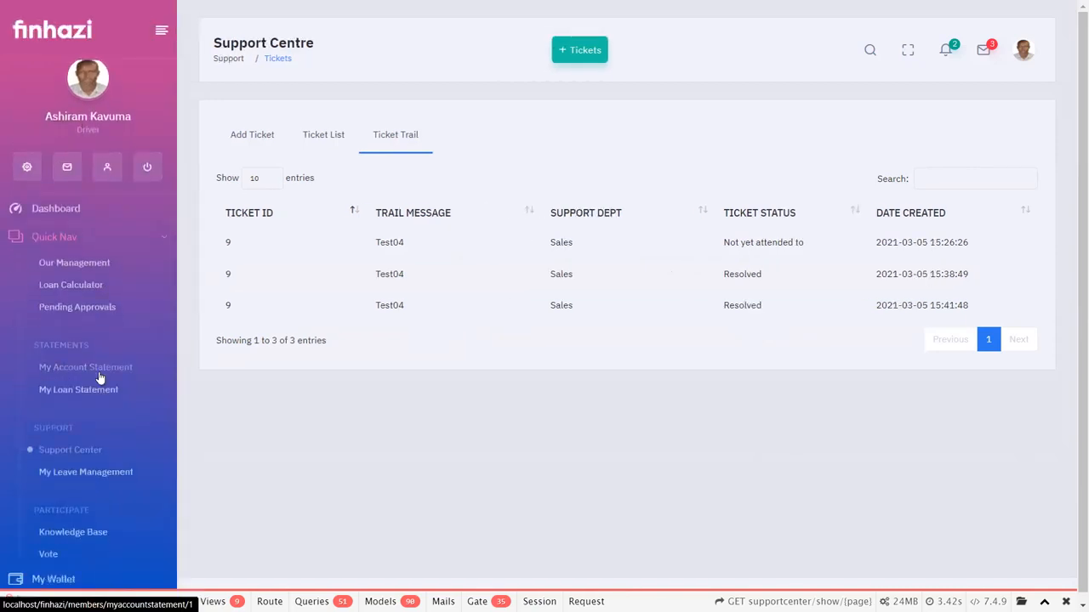
scroll(97, 384, "down", 3)
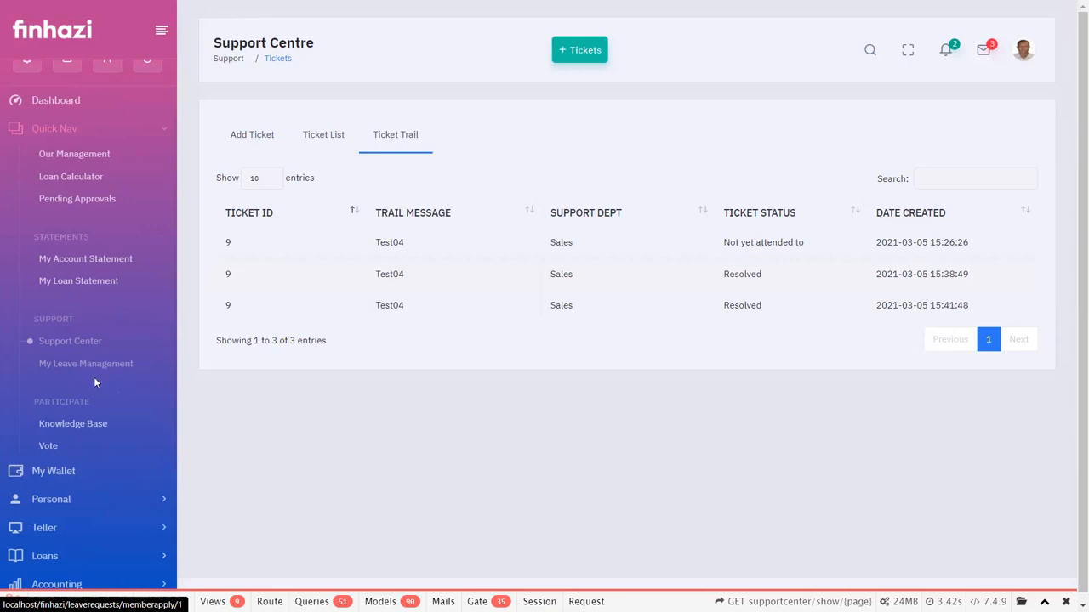
left_click(92, 423)
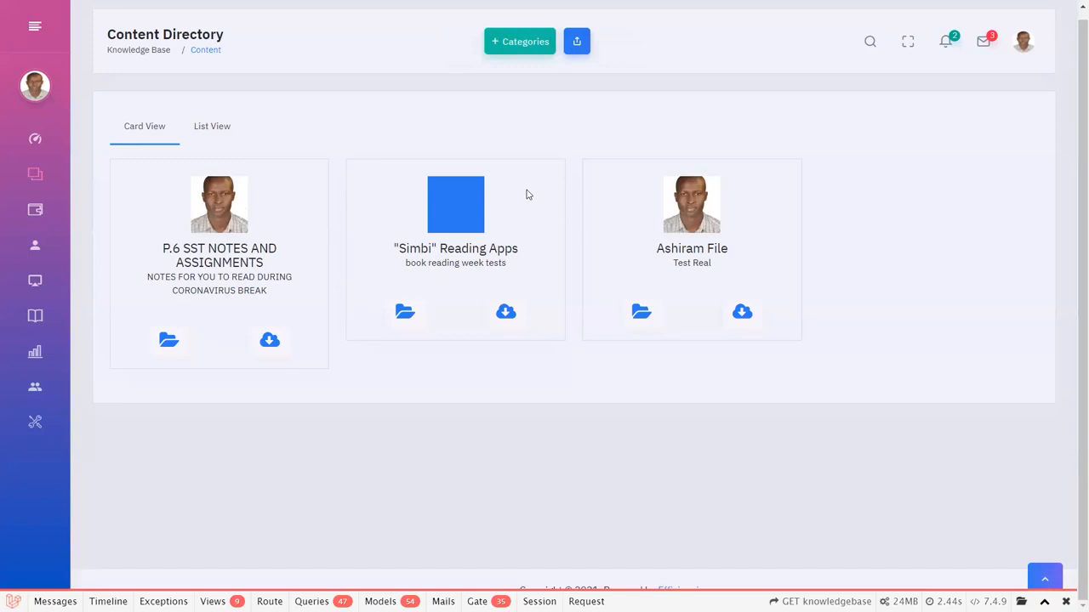
Preview the document described as Test Real, close the preview and open the Vote page.
left_click(630, 314)
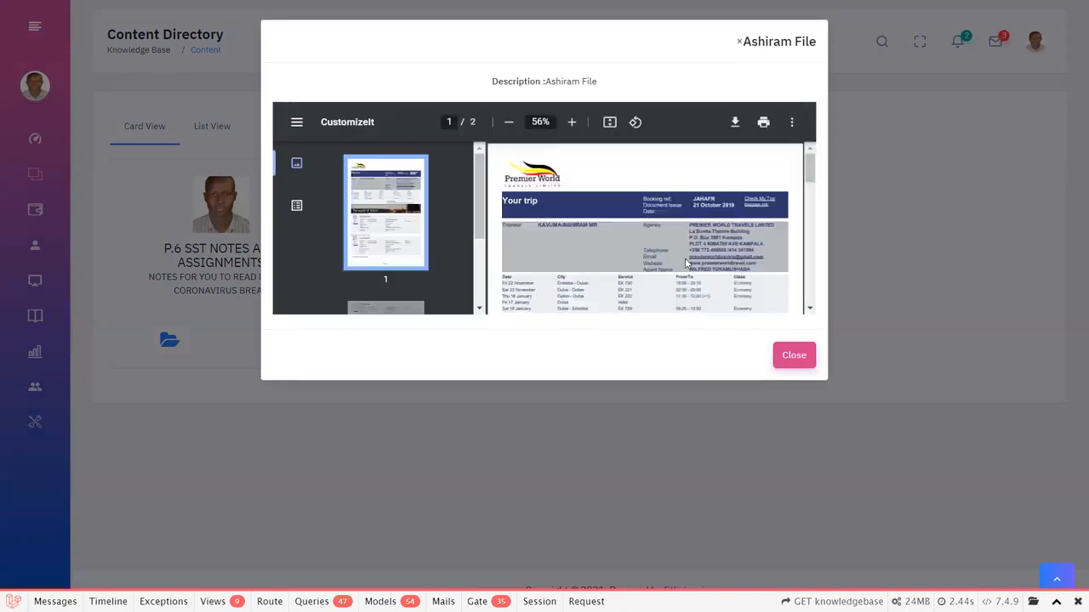
left_click(791, 360)
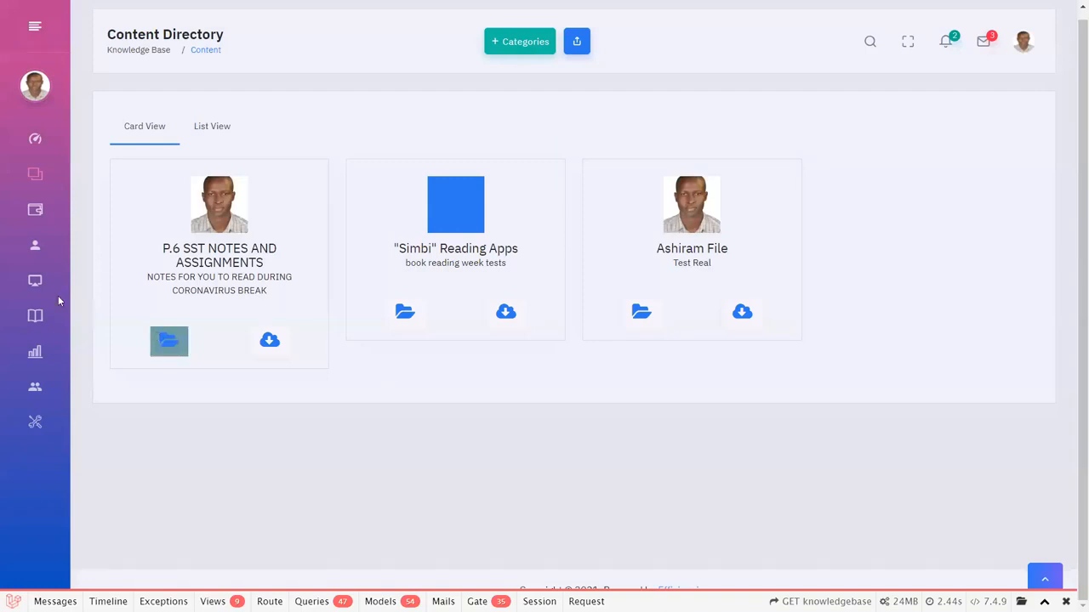
mouse_move(58, 296)
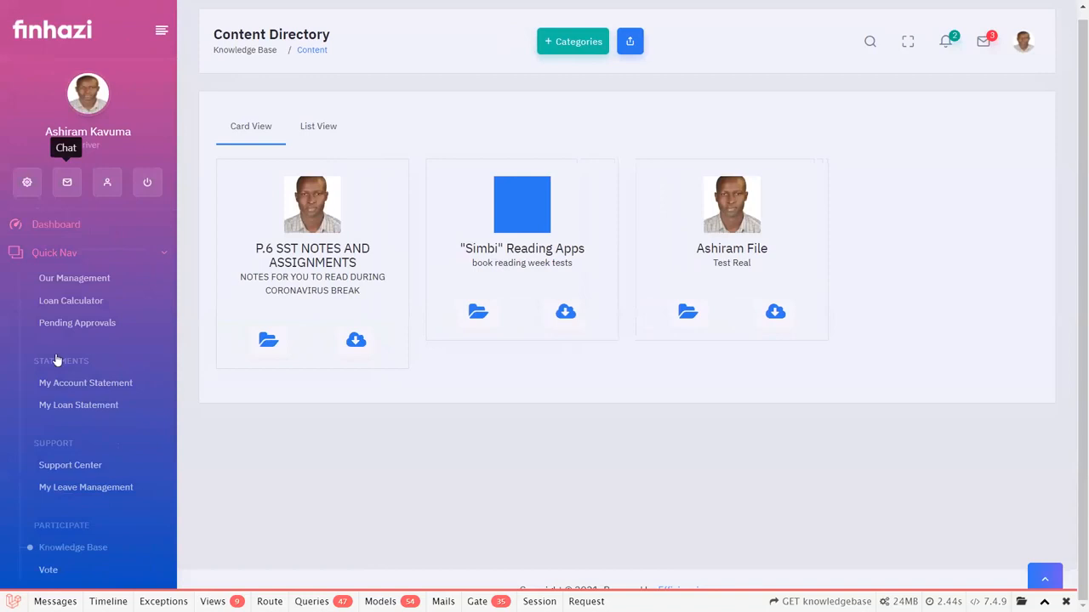
scroll(47, 468, "down", 1)
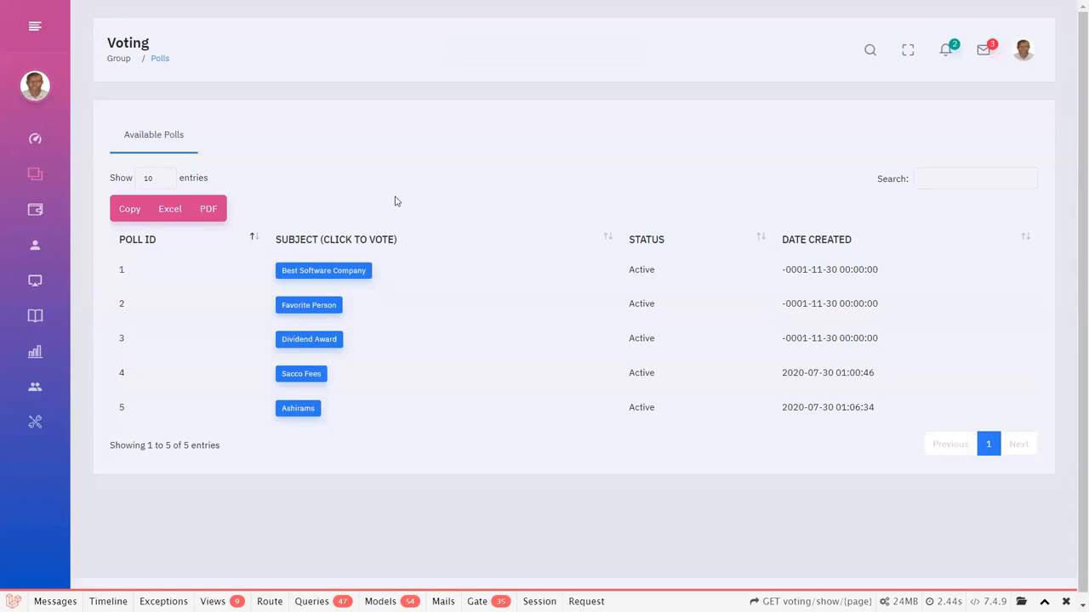
Open the Best Software Company poll, check its voting section and return to the poll results.
left_click(339, 271)
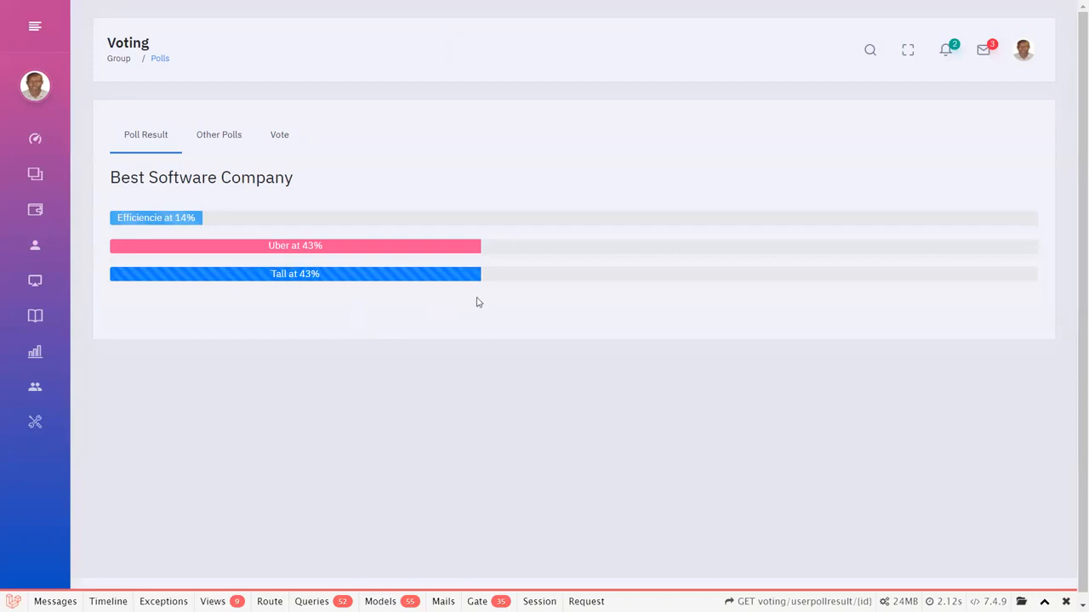
left_click(271, 137)
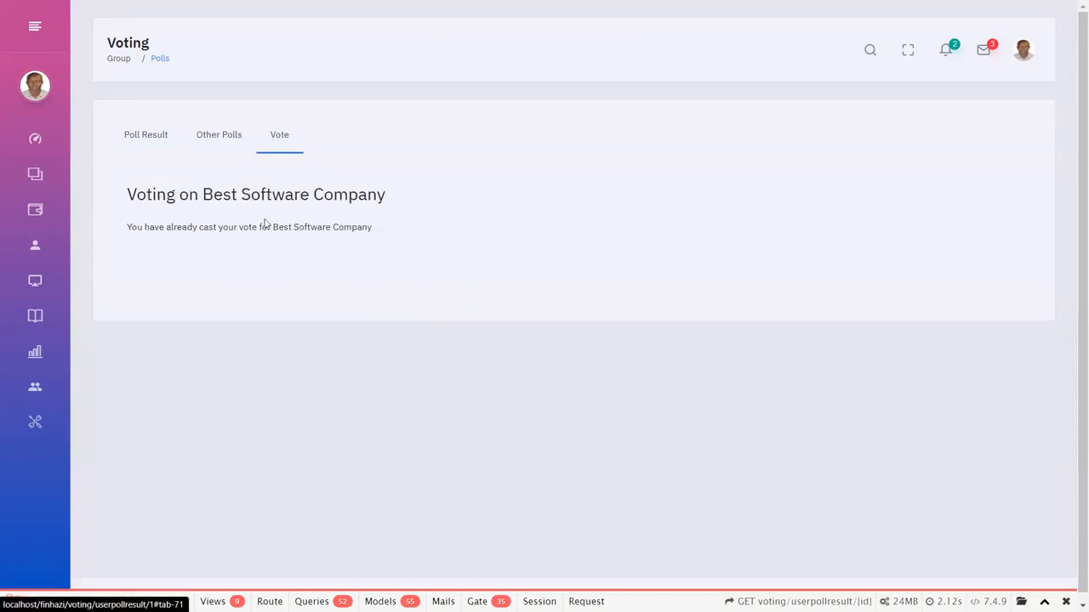
left_click(153, 136)
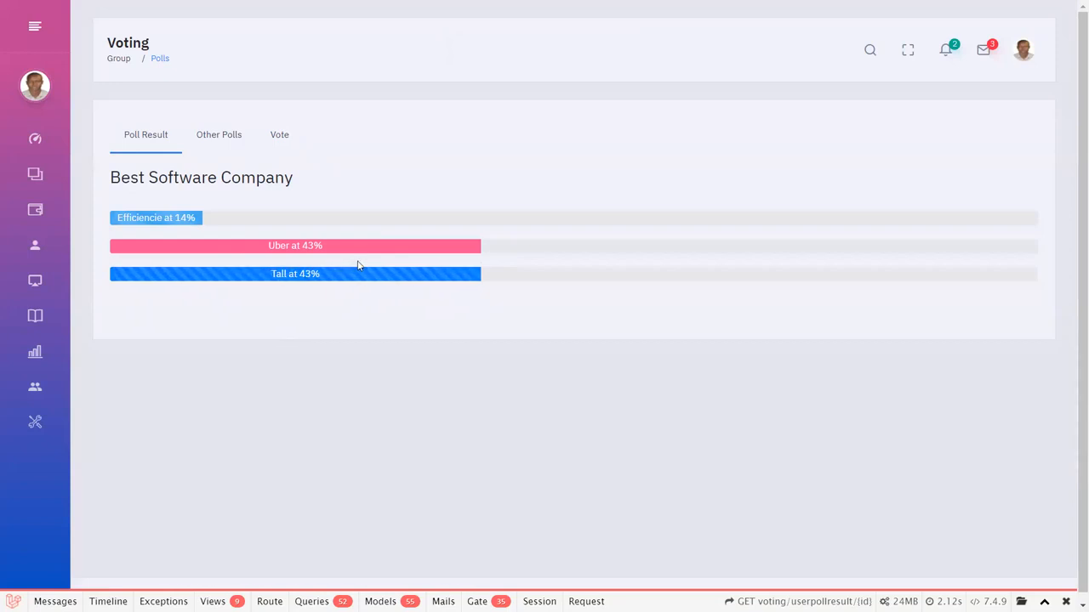
Open the personal Deposit page and review the amount suggestions and the accounts available for the deposit.
mouse_move(2, 115)
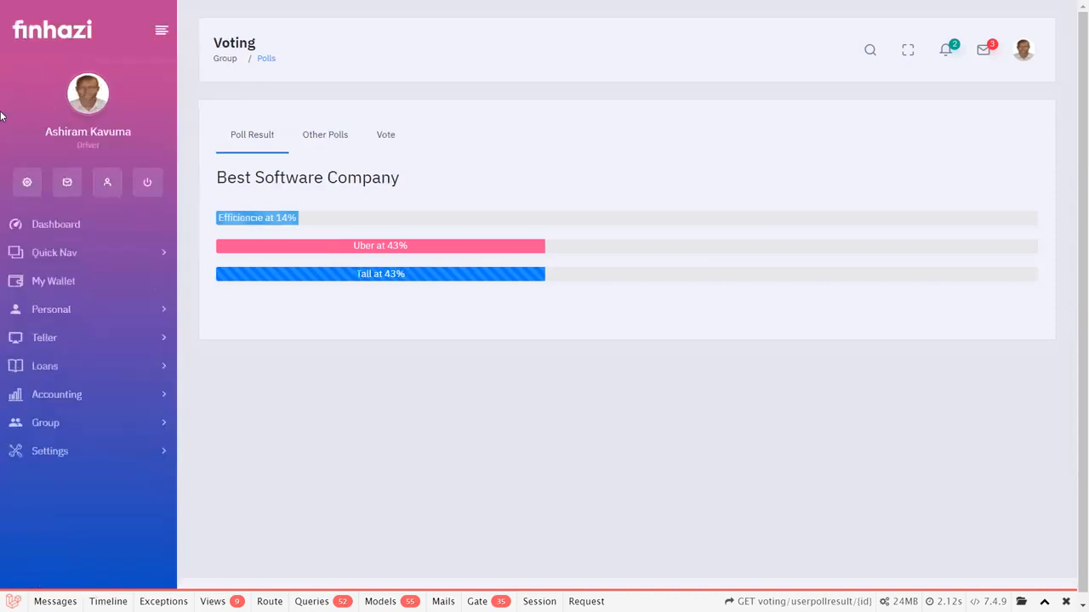
left_click(62, 259)
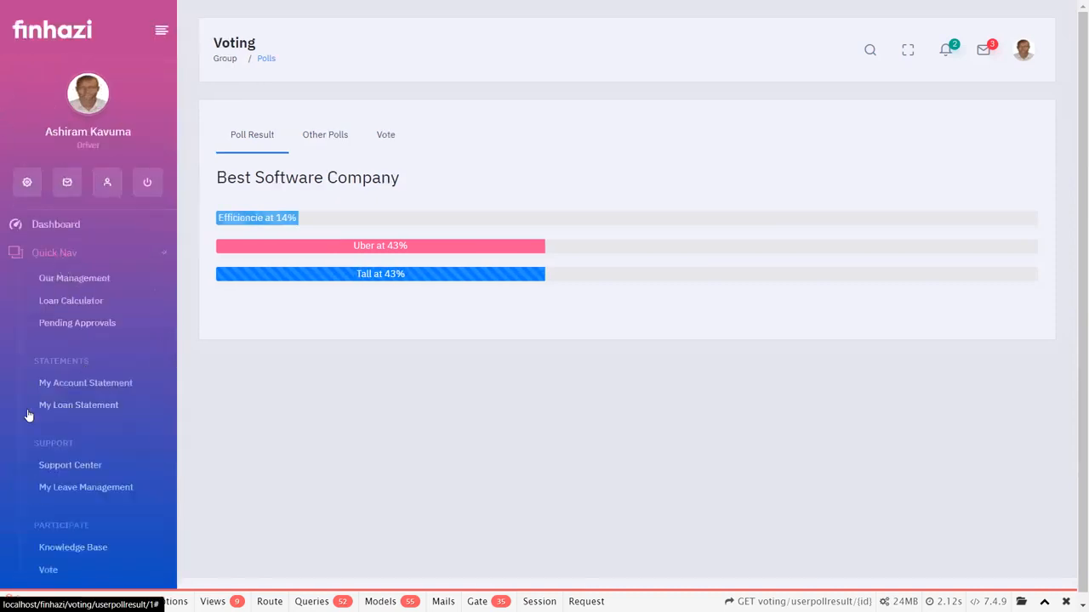
scroll(51, 408, "down", 3)
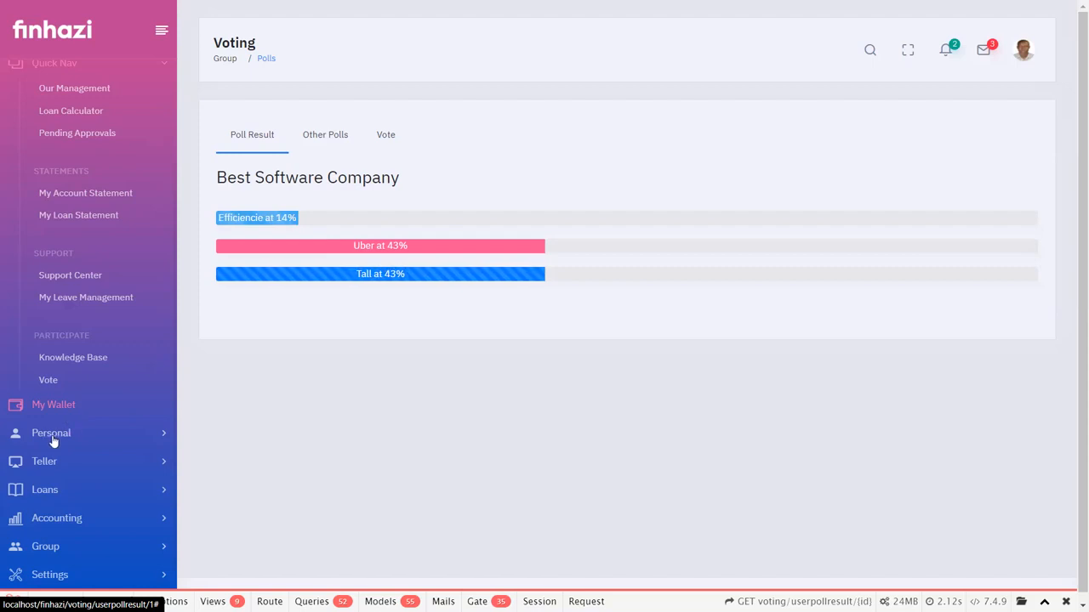
left_click(61, 438)
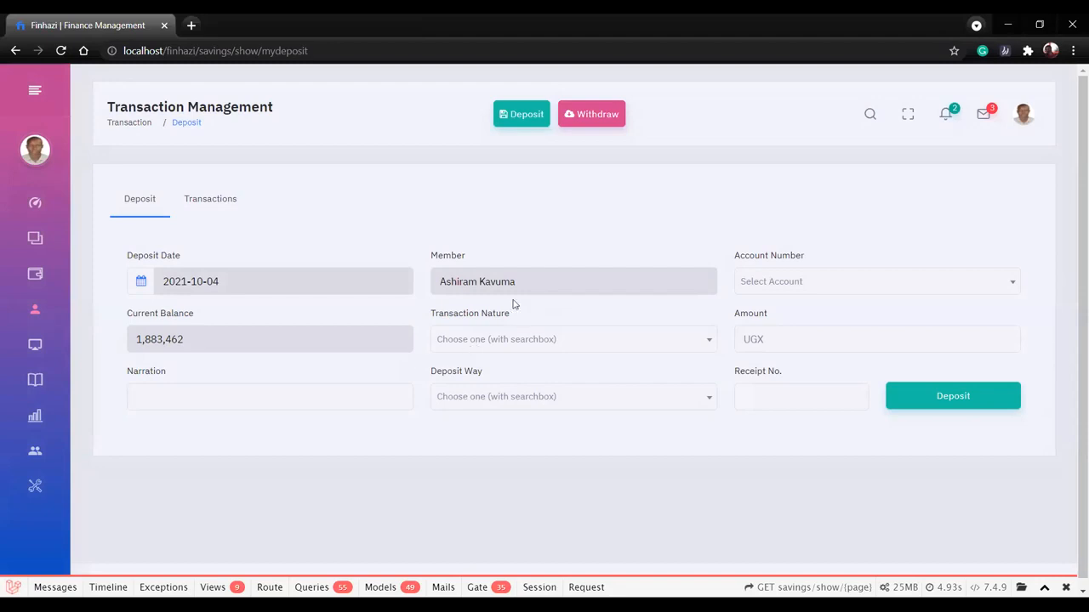
left_click(760, 338)
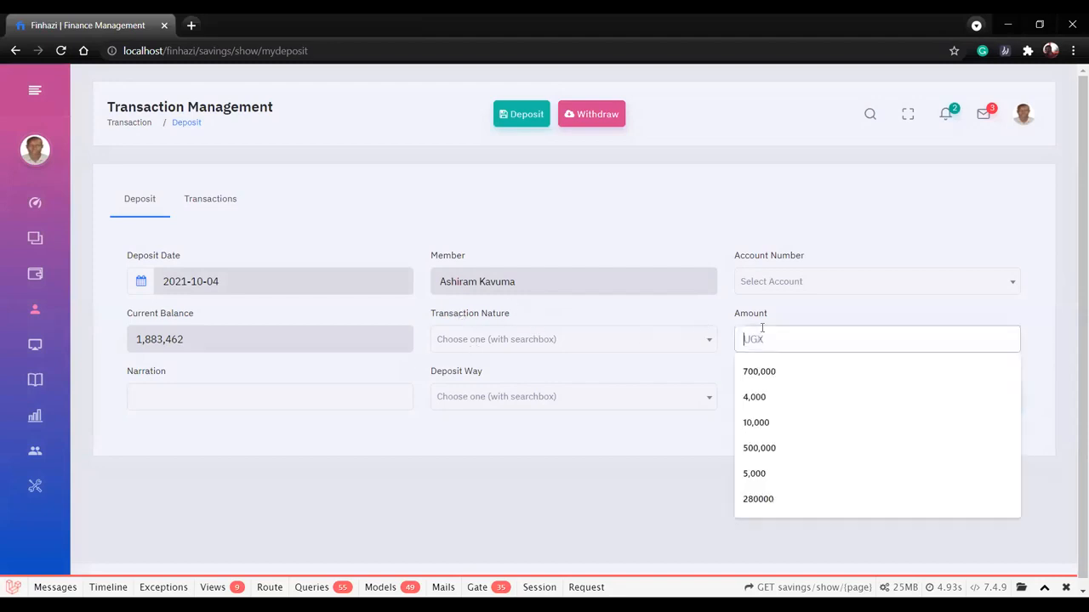
left_click(809, 279)
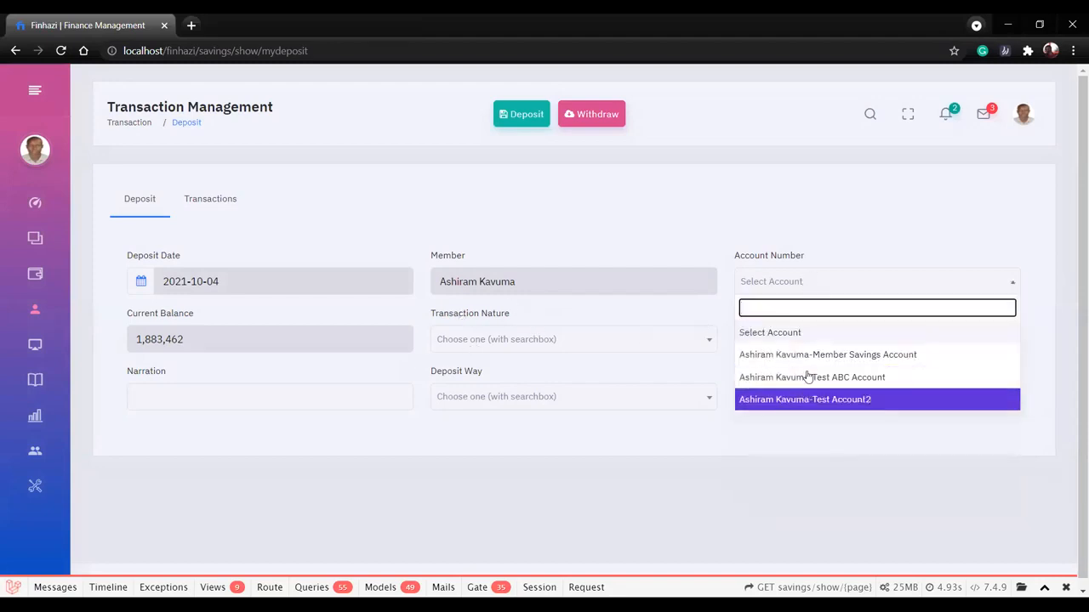
left_click(616, 503)
Set the deposit's transaction nature to To Savings and its deposit way to Mobile Money, leaving the receipt number empty.
left_click(566, 341)
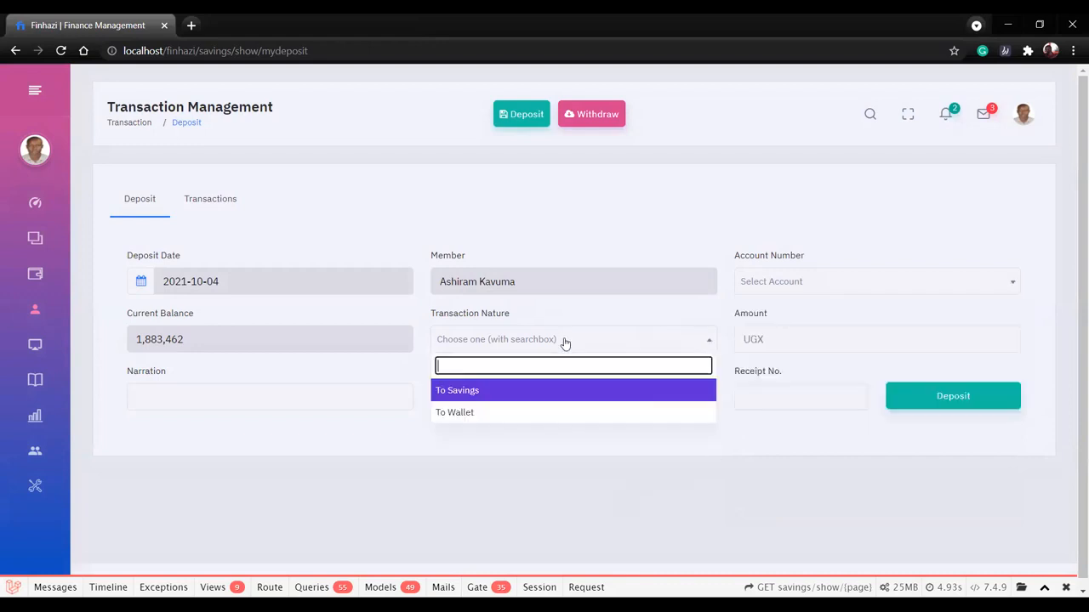
left_click(524, 391)
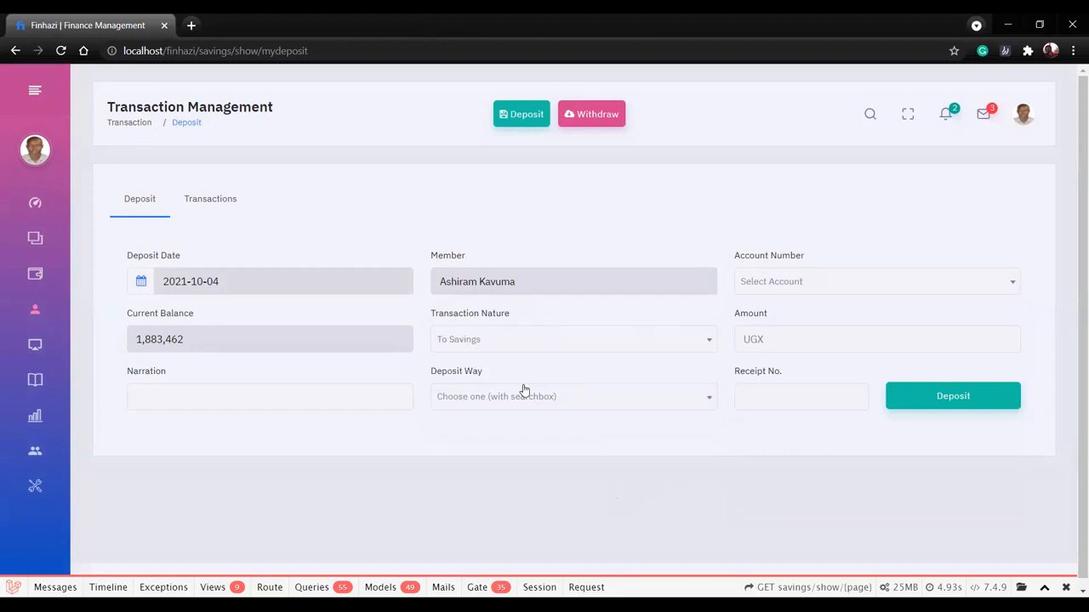
left_click(561, 406)
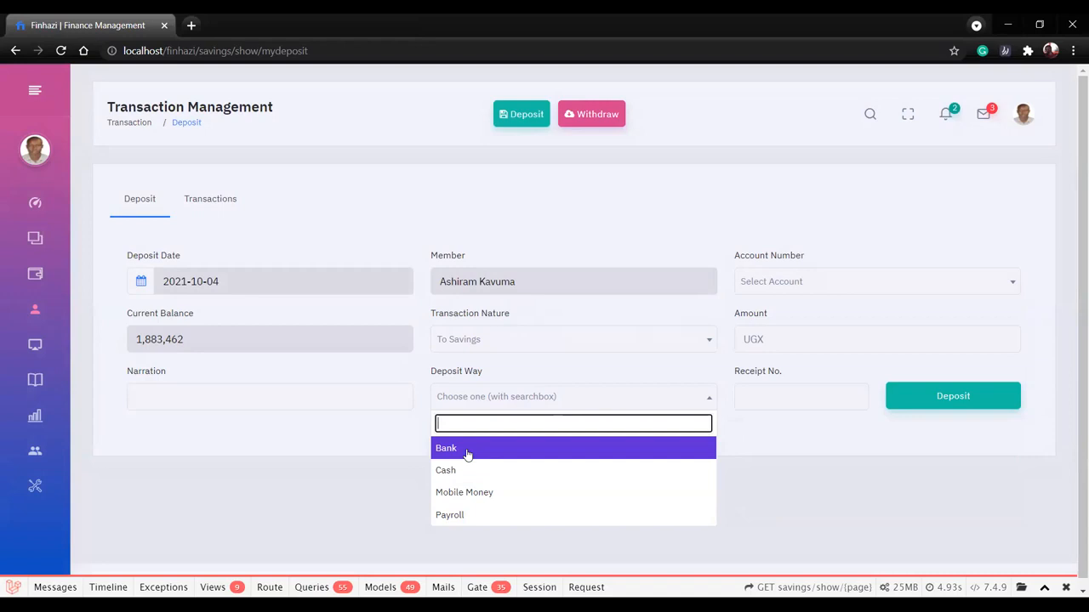
left_click(468, 492)
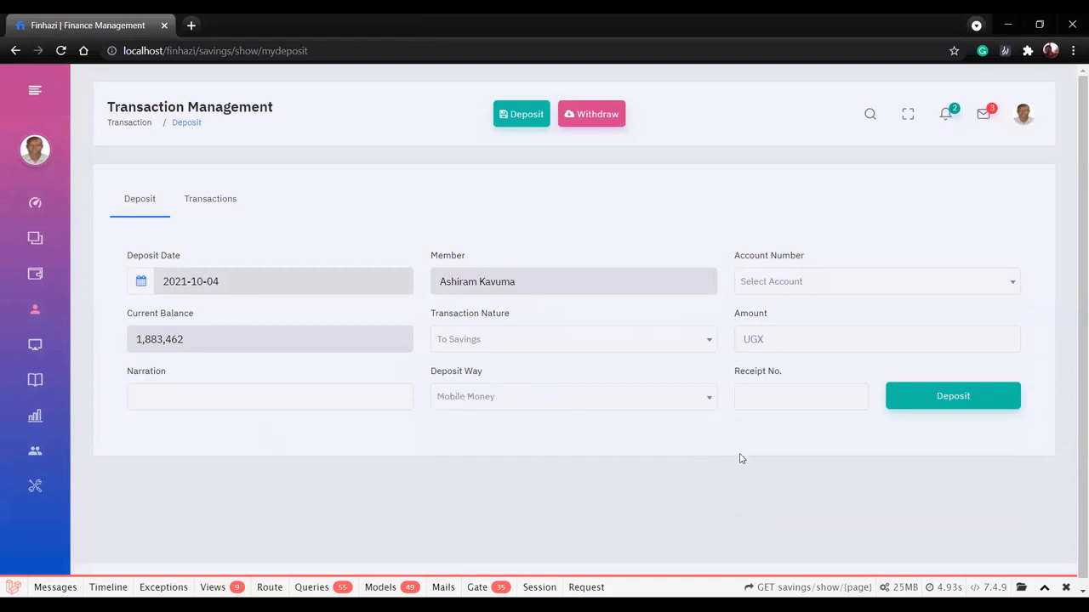
left_click(773, 391)
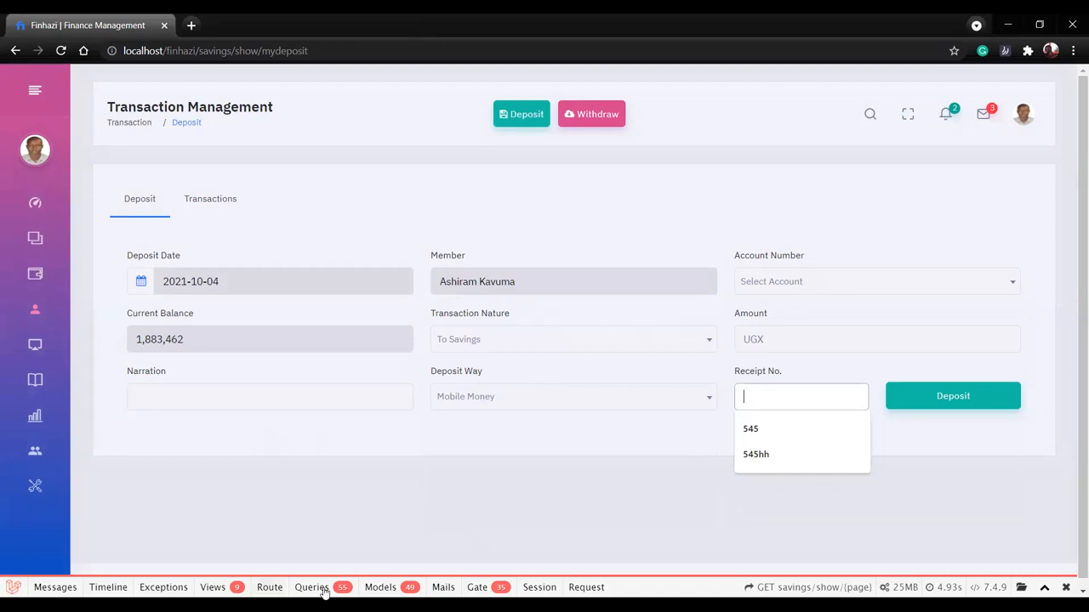
left_click(518, 508)
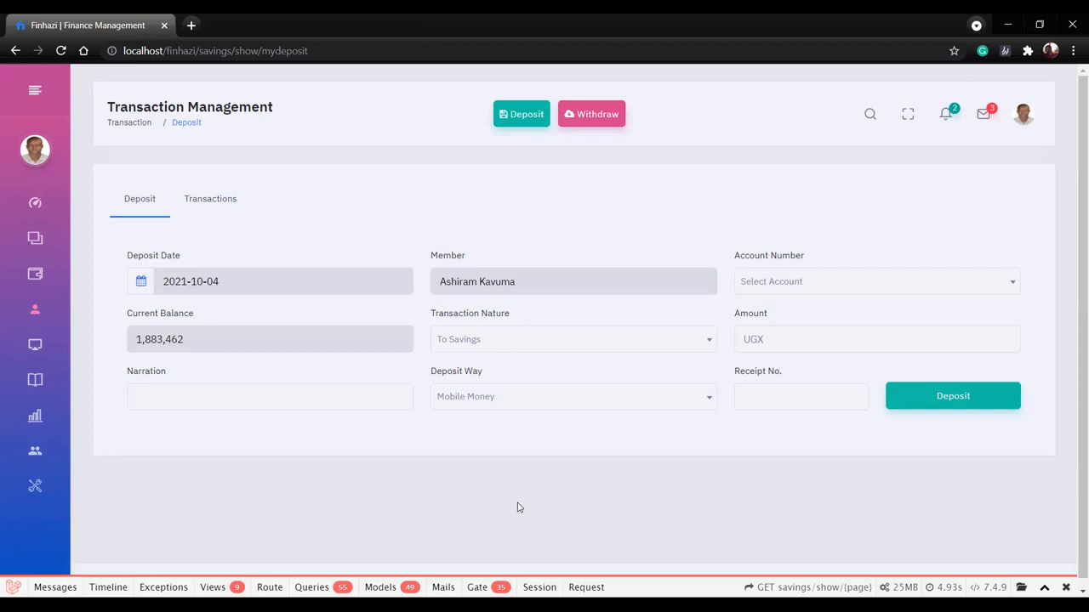
Open the personal Fund Transfer page and set the source account to Wallet.
mouse_move(38, 340)
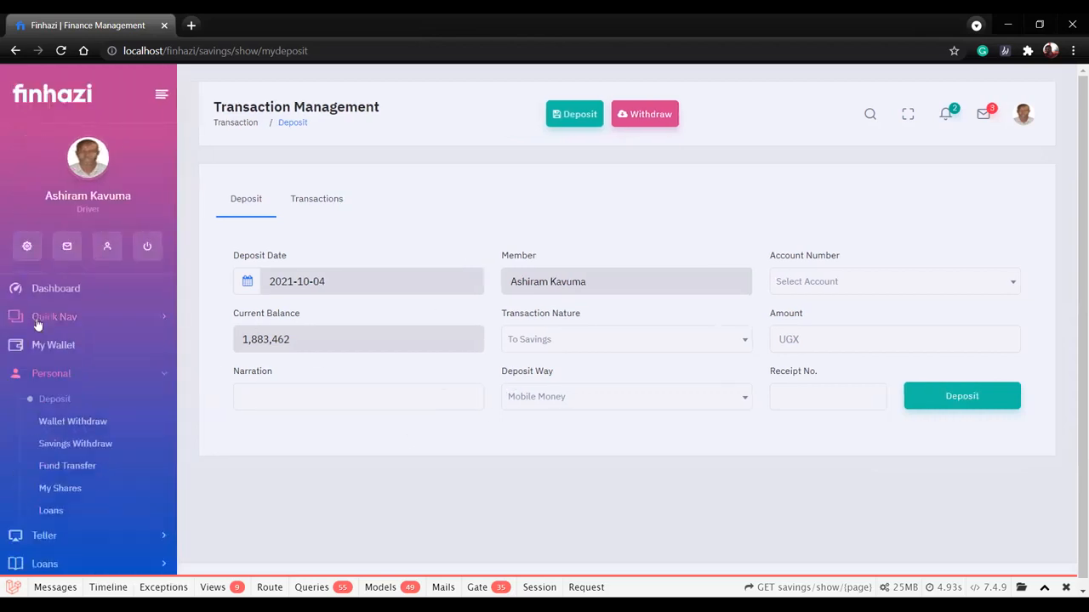
scroll(47, 418, "down", 1)
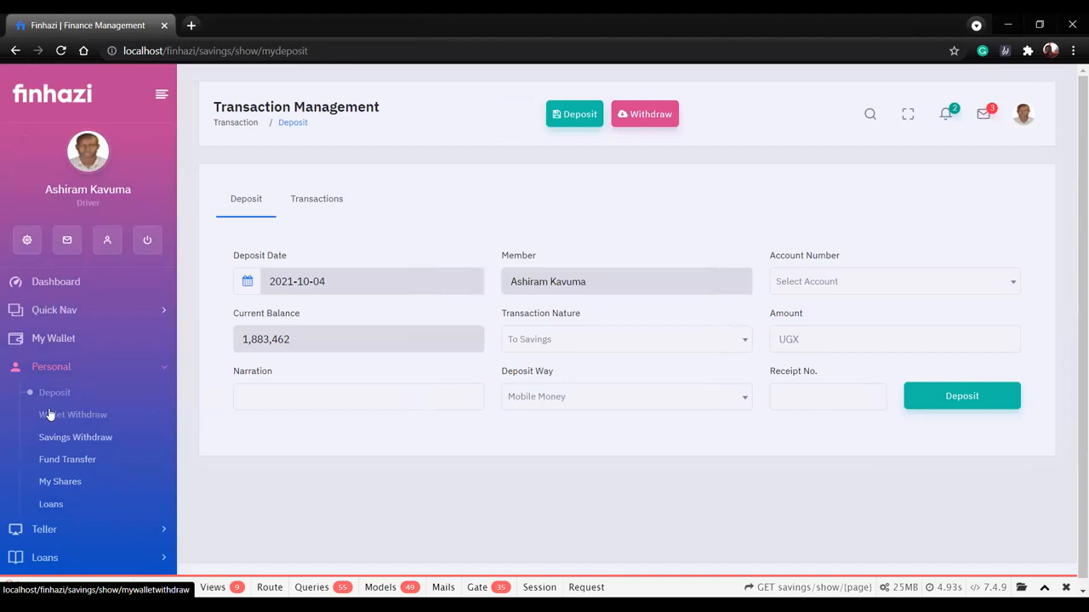
scroll(64, 425, "down", 1)
left_click(68, 425)
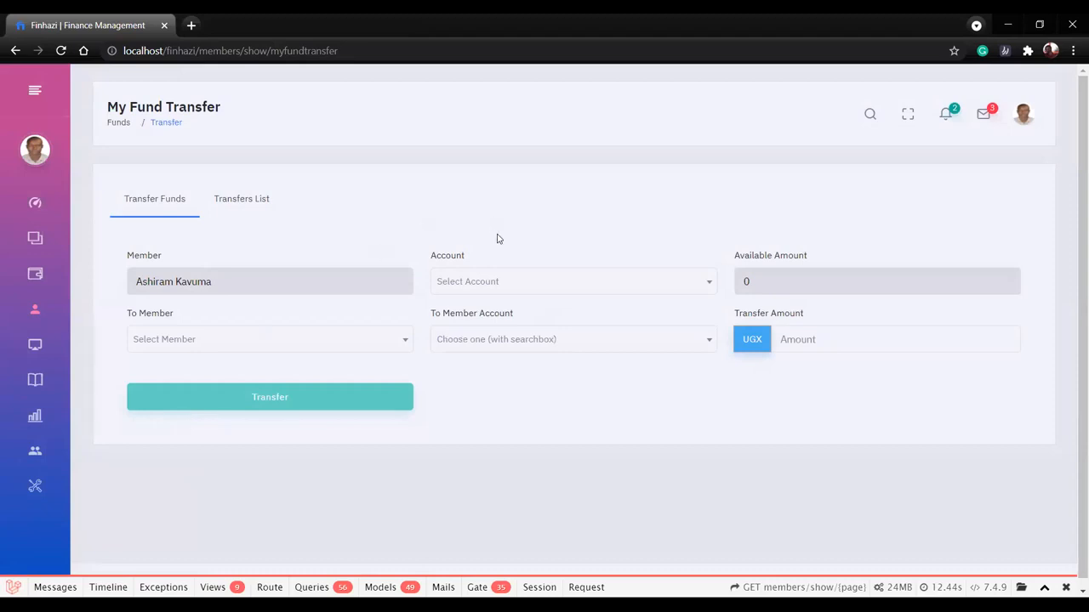
left_click(497, 281)
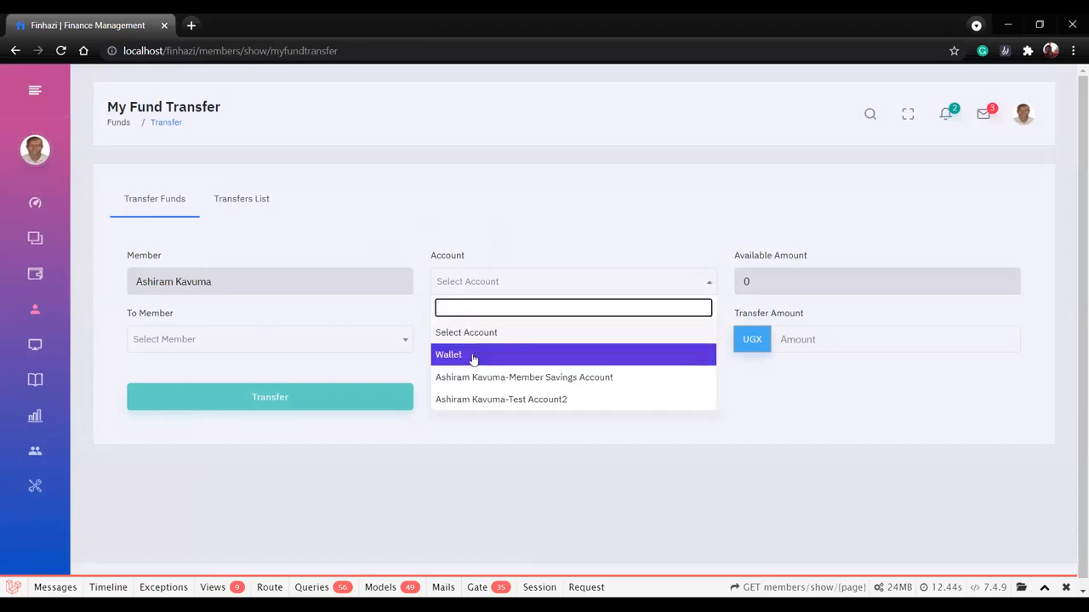
left_click(473, 358)
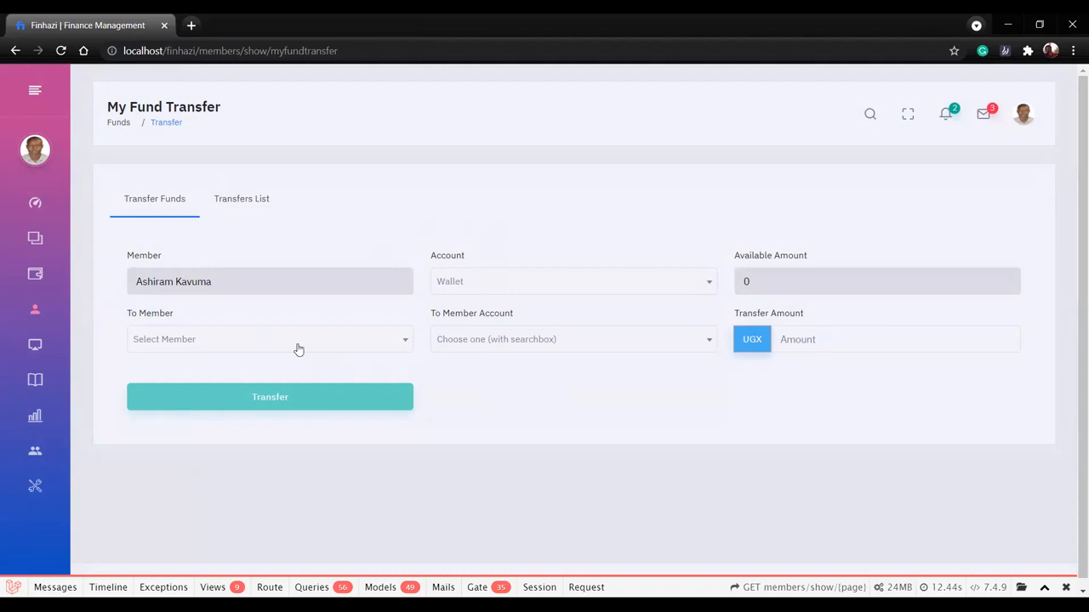
Choose the recipient member and set the destination to Member Savings Account, leaving the transfer amount empty.
left_click(298, 347)
left_click(249, 435)
left_click(500, 341)
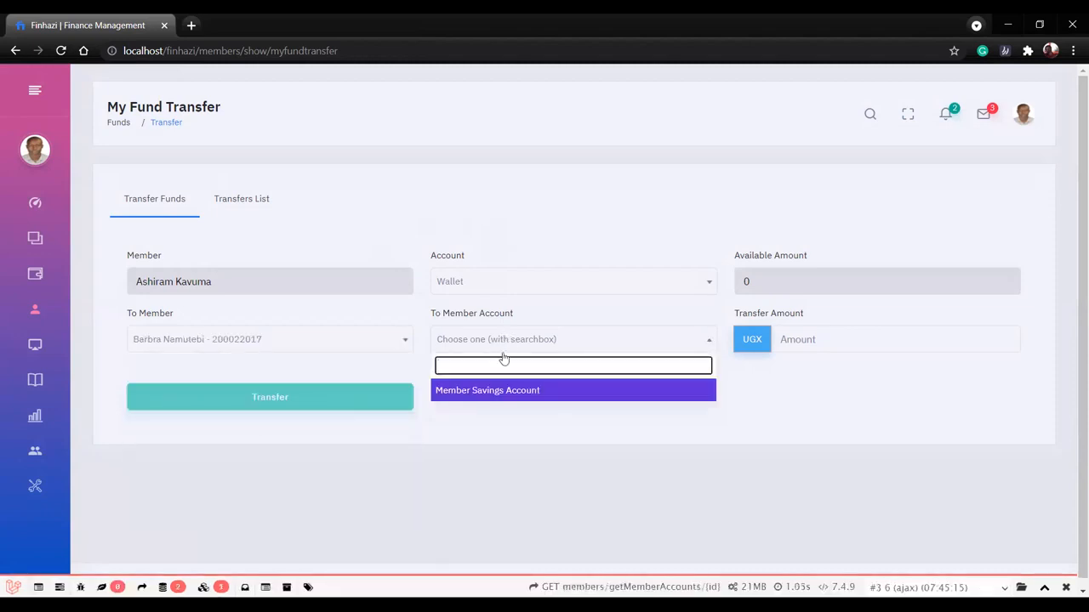
left_click(501, 396)
left_click(834, 332)
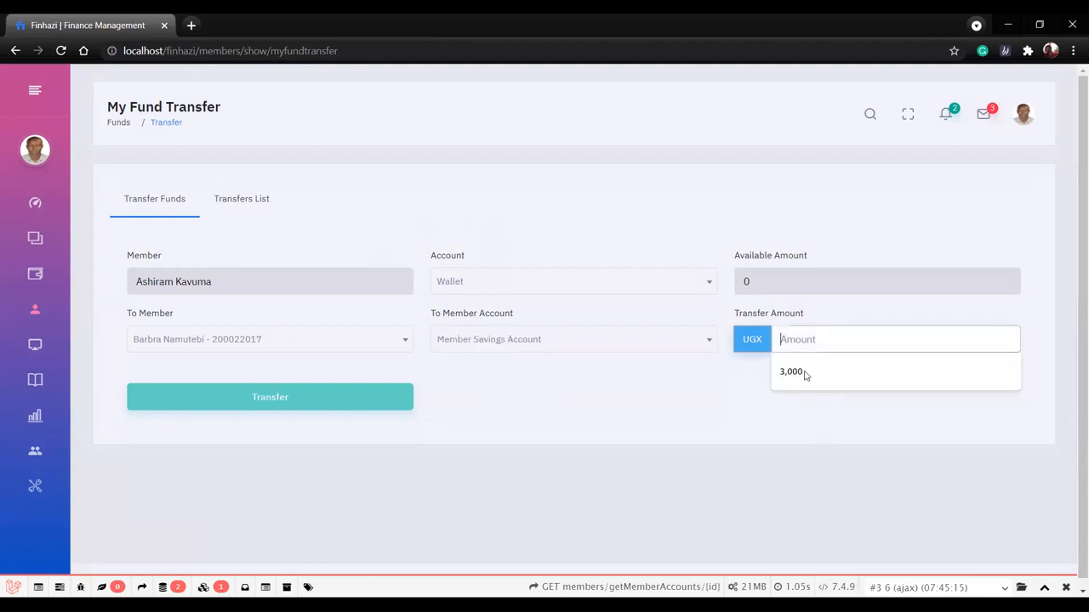
left_click(389, 503)
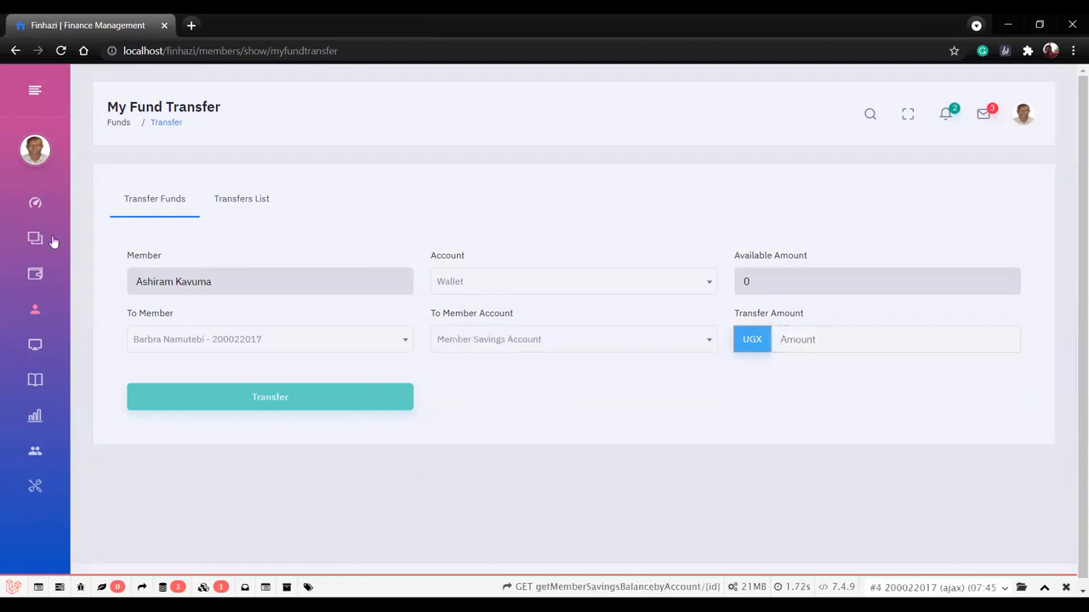
Open the My Shares statement and go to the form for buying shares.
mouse_move(39, 333)
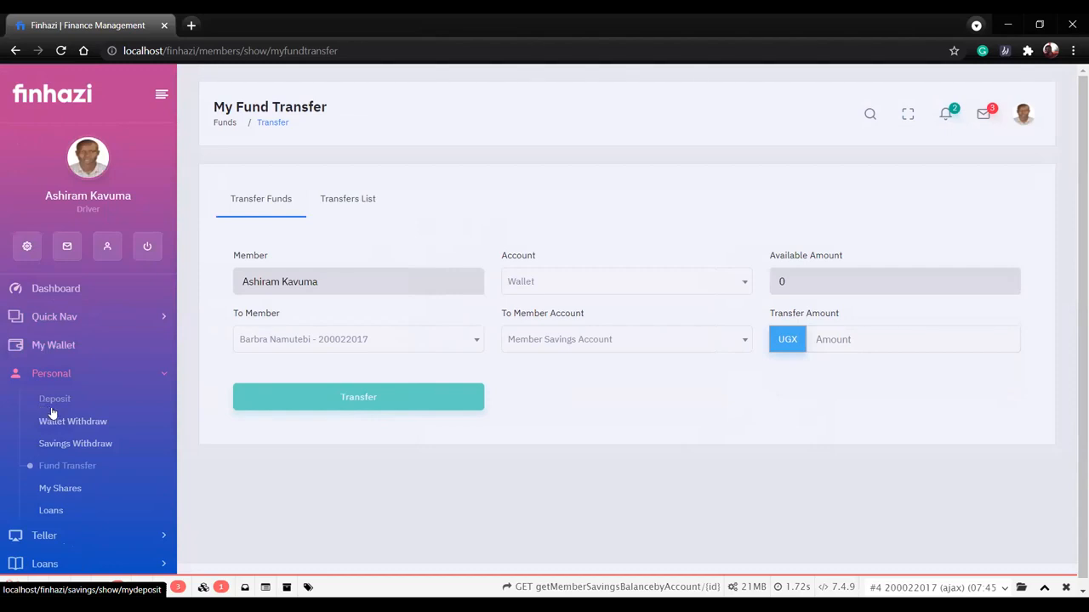
left_click(58, 490)
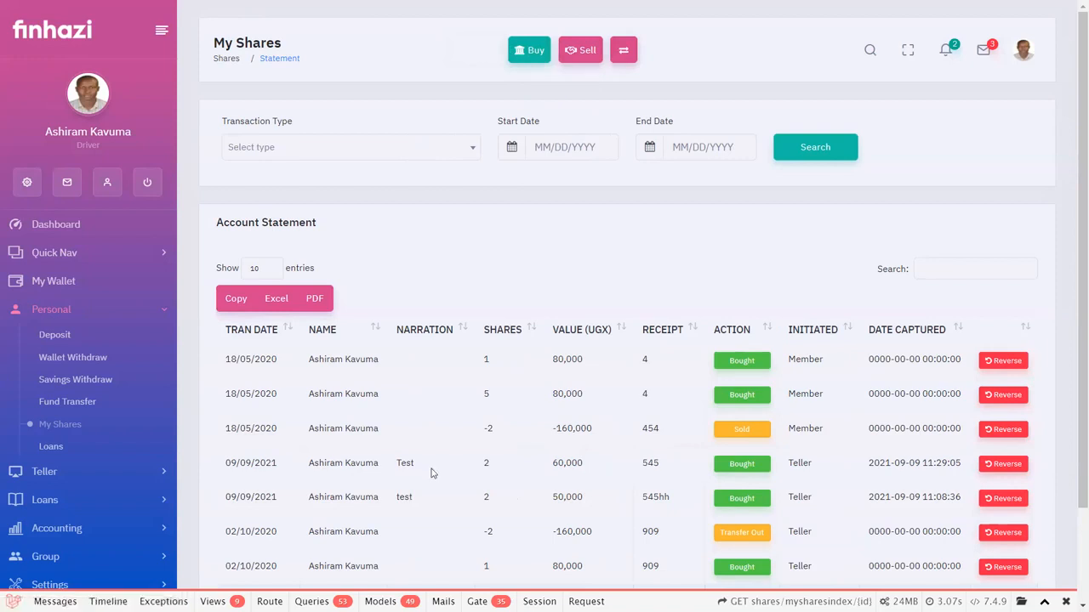
left_click(529, 53)
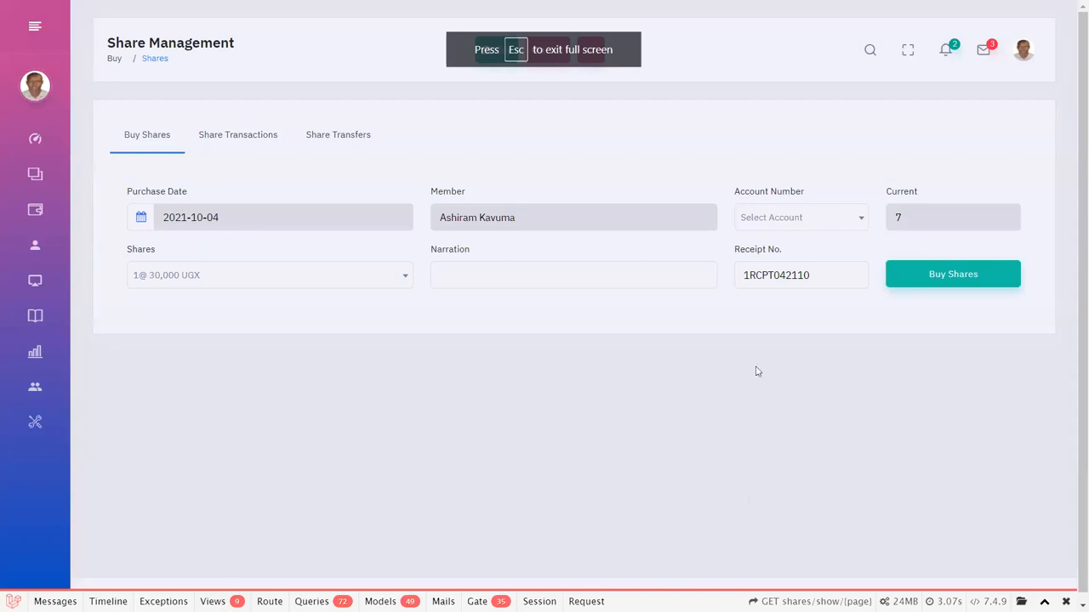
Set the share purchase account to Wallet -Member Savings Account and check the Shares and account options.
left_click(836, 217)
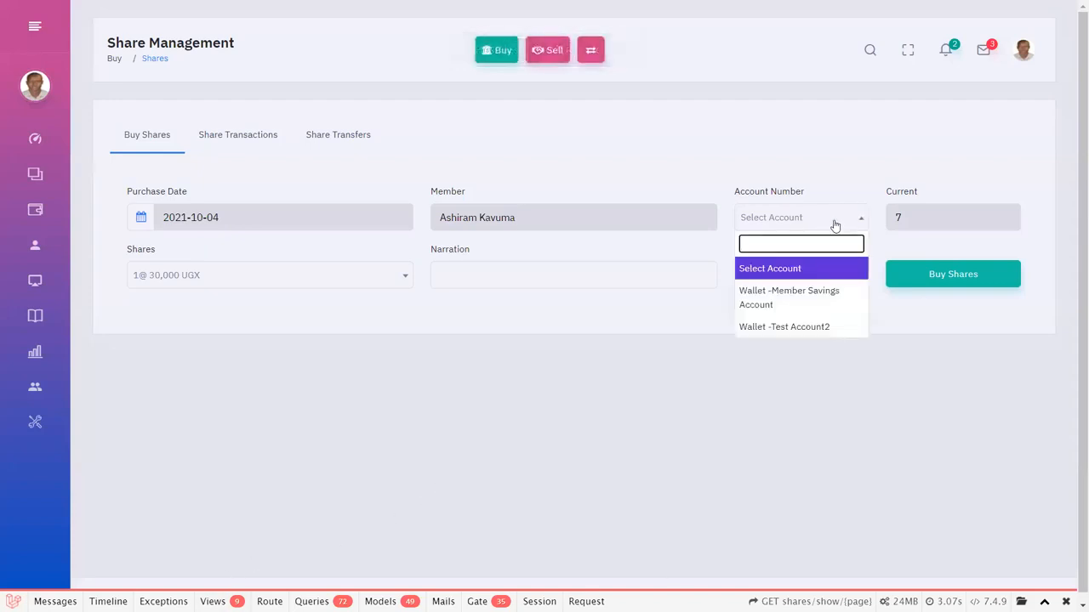
left_click(807, 298)
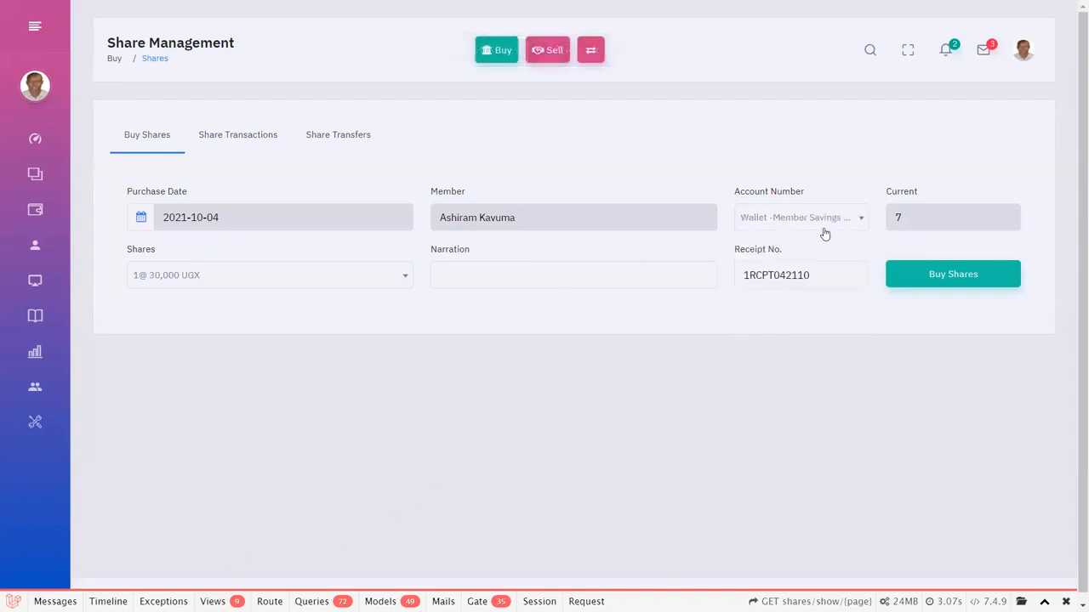
left_click(388, 281)
left_click(356, 276)
left_click(357, 276)
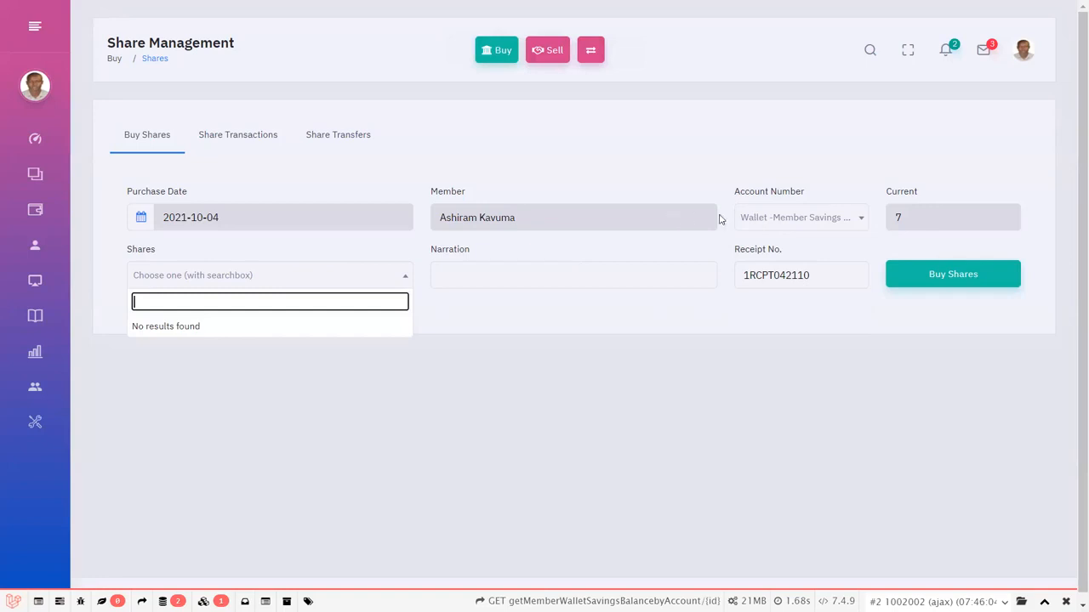
left_click(804, 217)
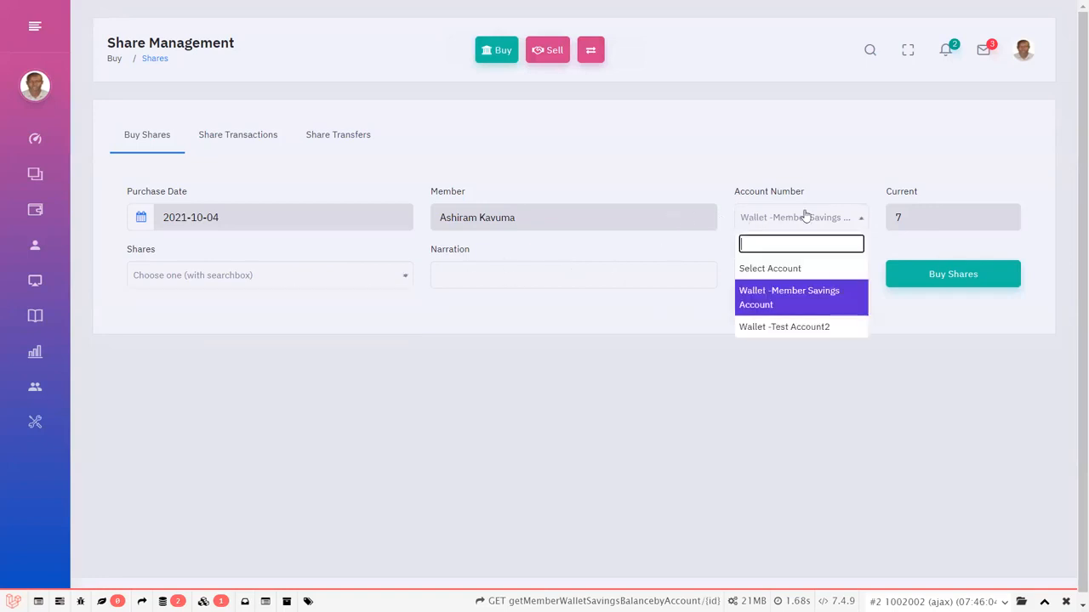
left_click(625, 406)
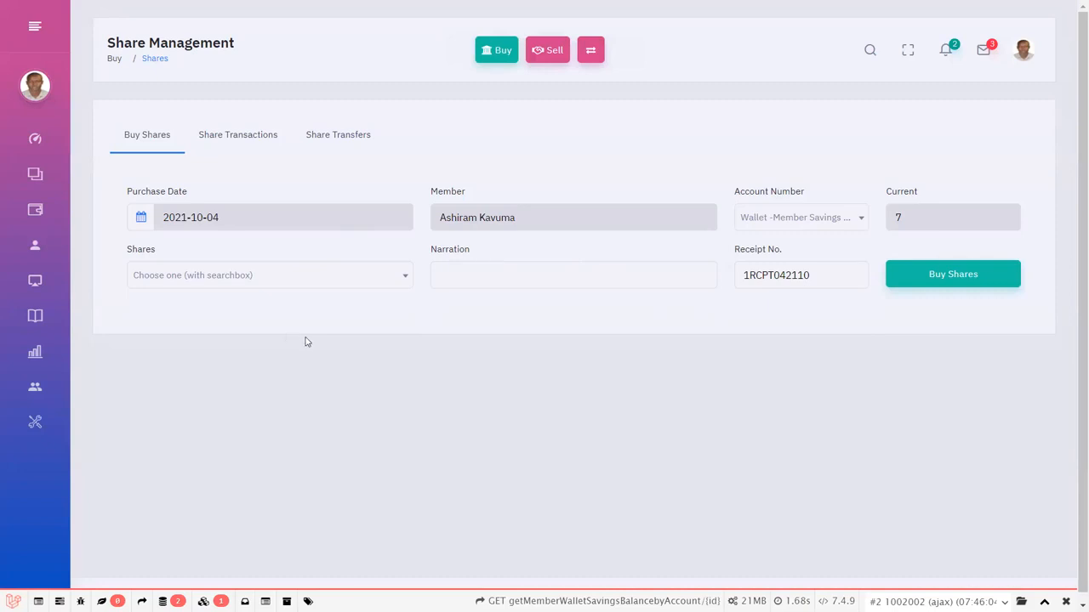
Review the Share Transactions and Share Transfers records, returning to the transactions.
left_click(276, 141)
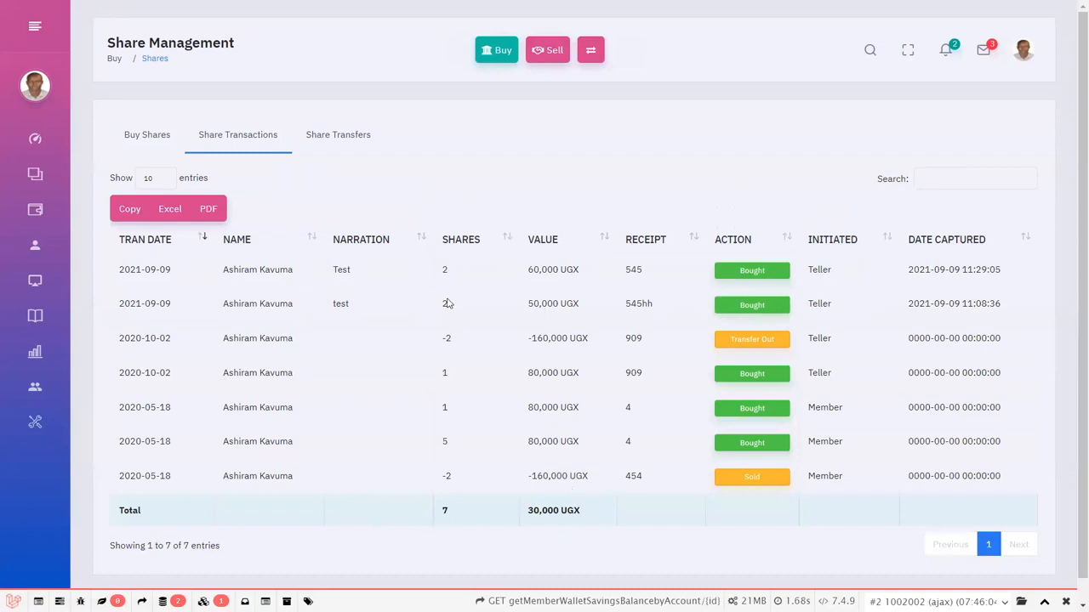
left_click(339, 137)
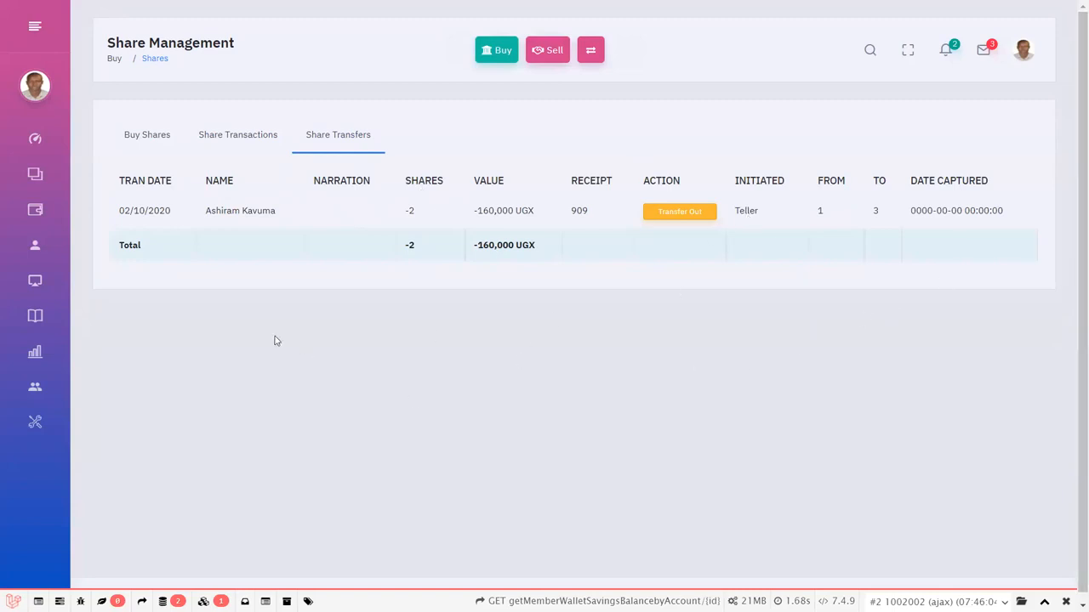
left_click(233, 137)
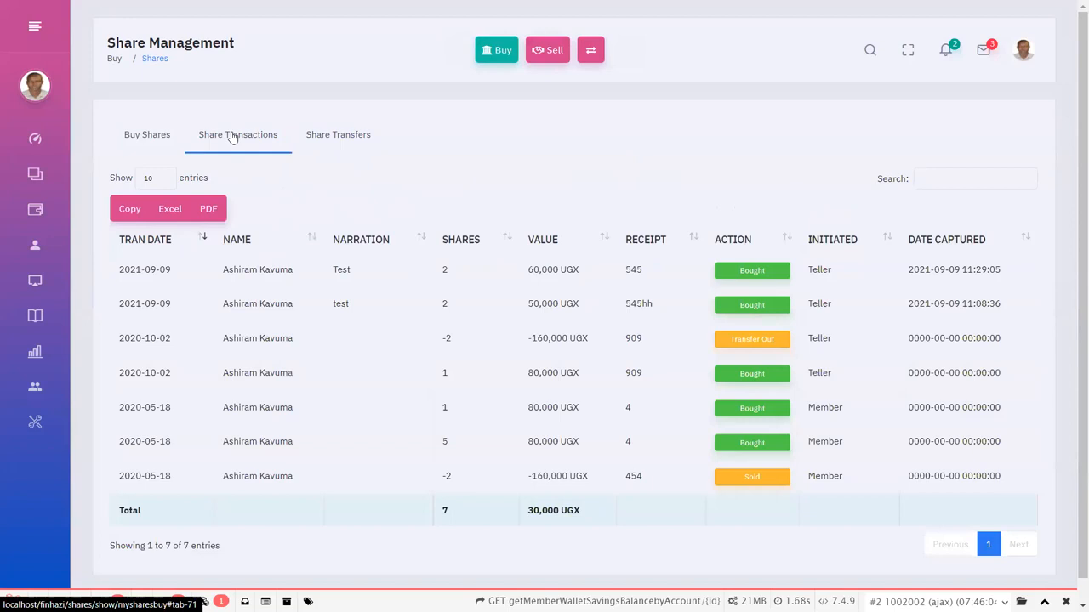
Open the personal loan list and start a new loan application.
mouse_move(53, 244)
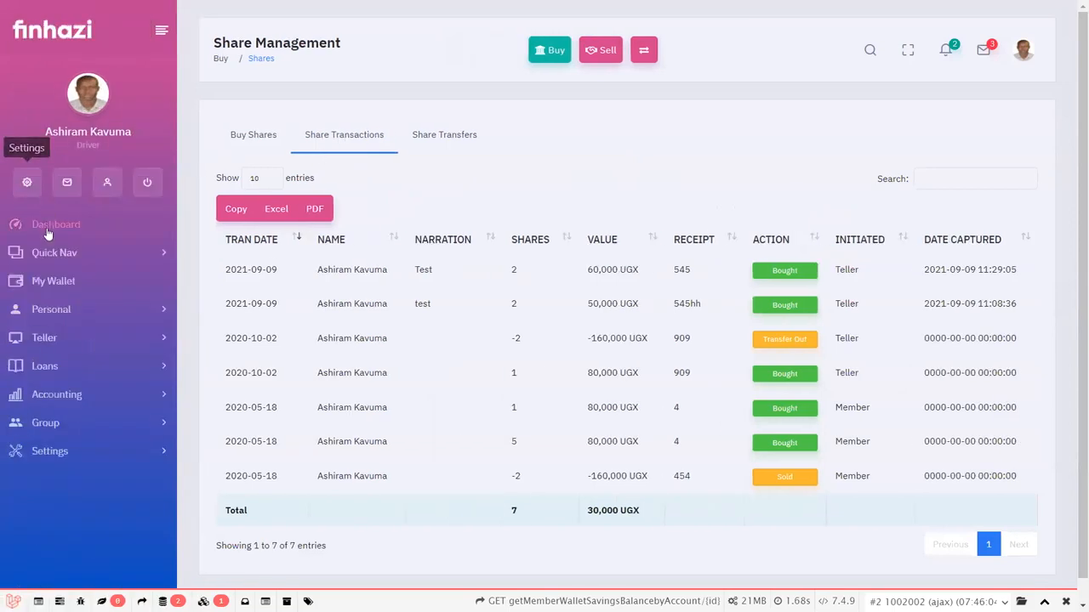
left_click(74, 310)
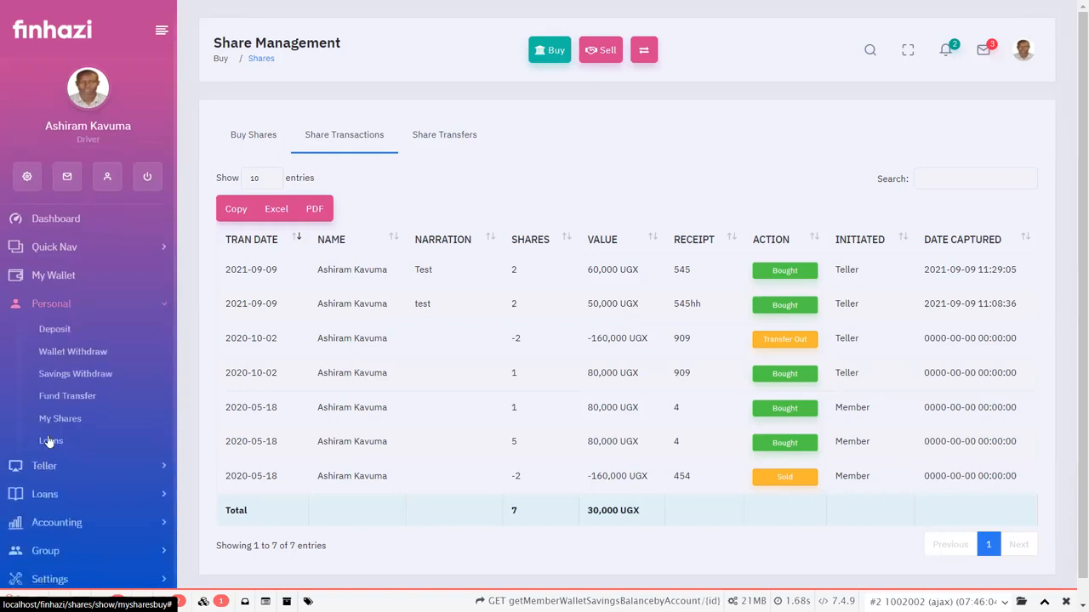
left_click(78, 357)
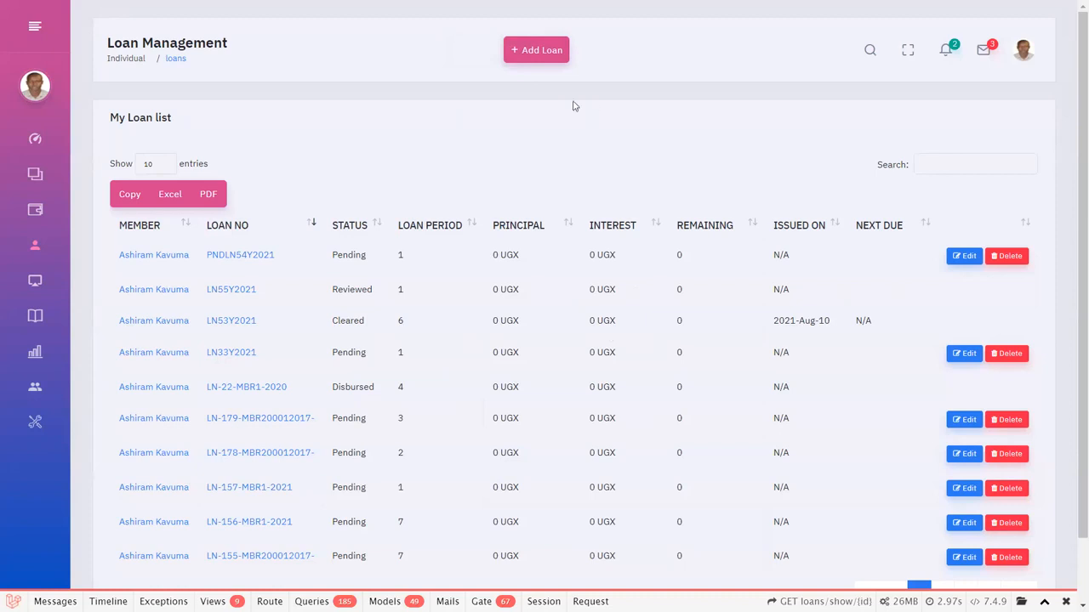
left_click(539, 53)
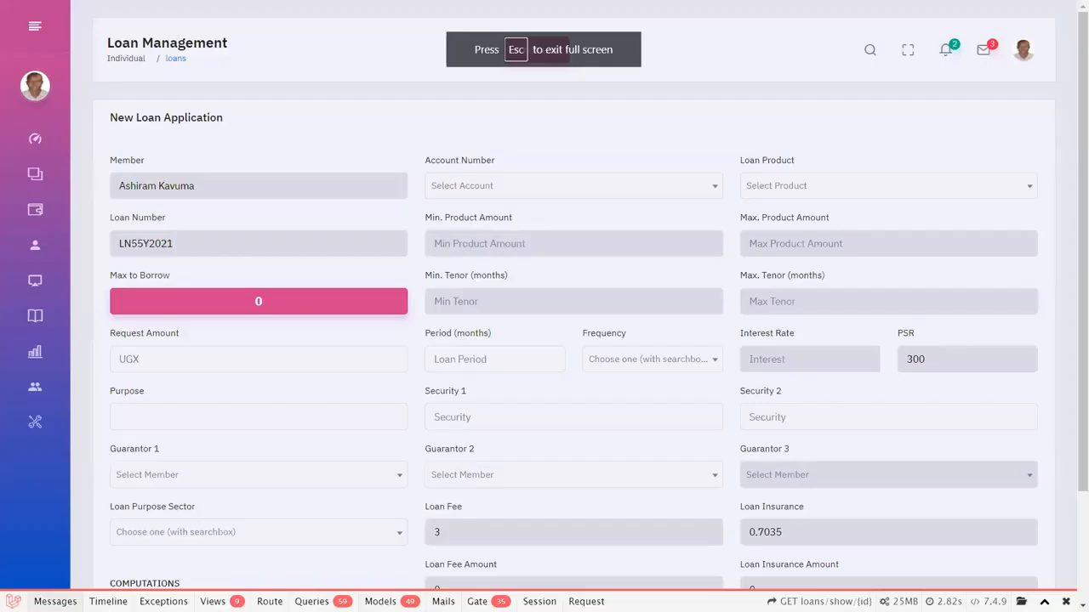
Set the loan application's account to the Member Savings Account and its product to Asset Finance Loan, and check the remaining fields.
left_click(488, 182)
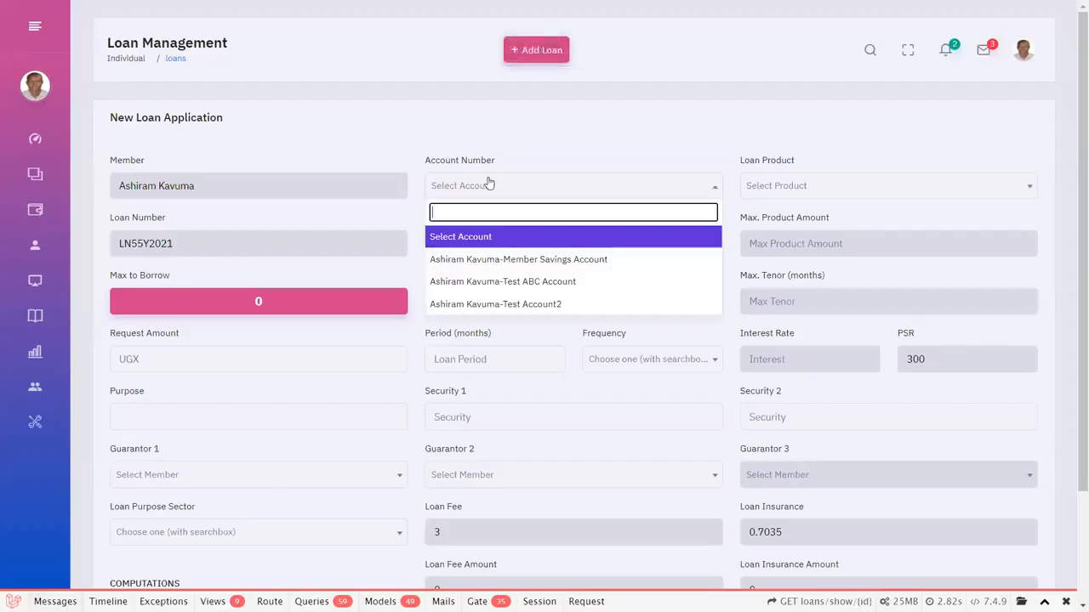
left_click(500, 259)
left_click(779, 187)
left_click(786, 267)
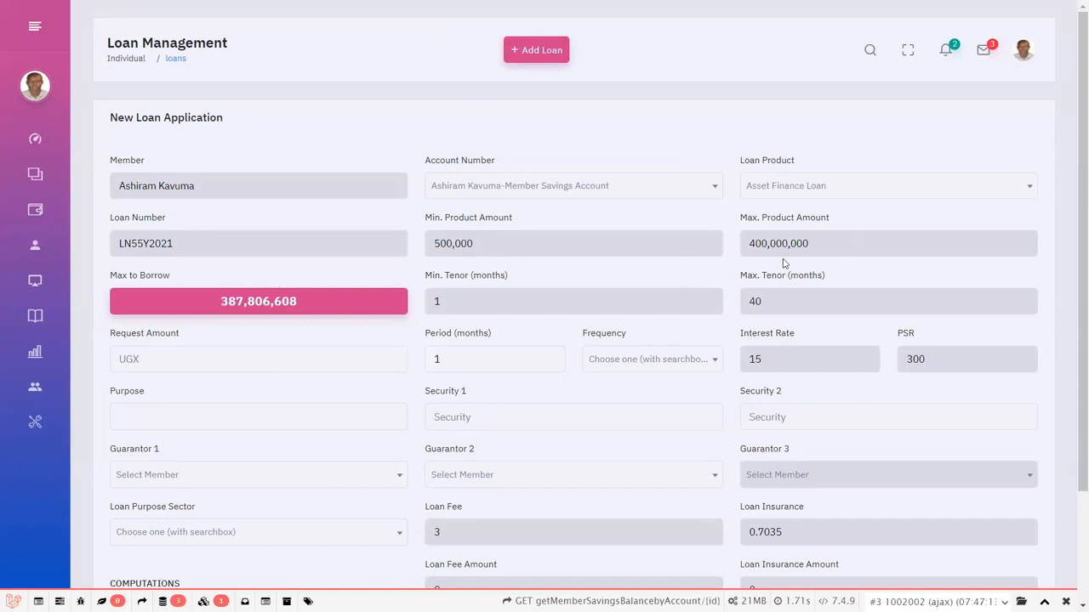
scroll(783, 264, "down", 1)
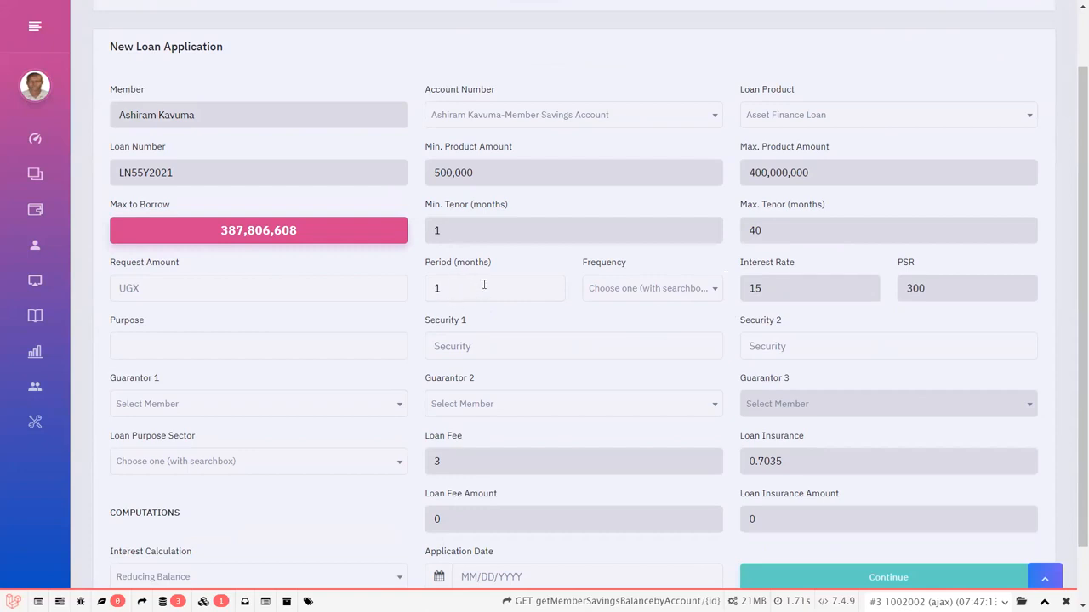
scroll(485, 285, "down", 1)
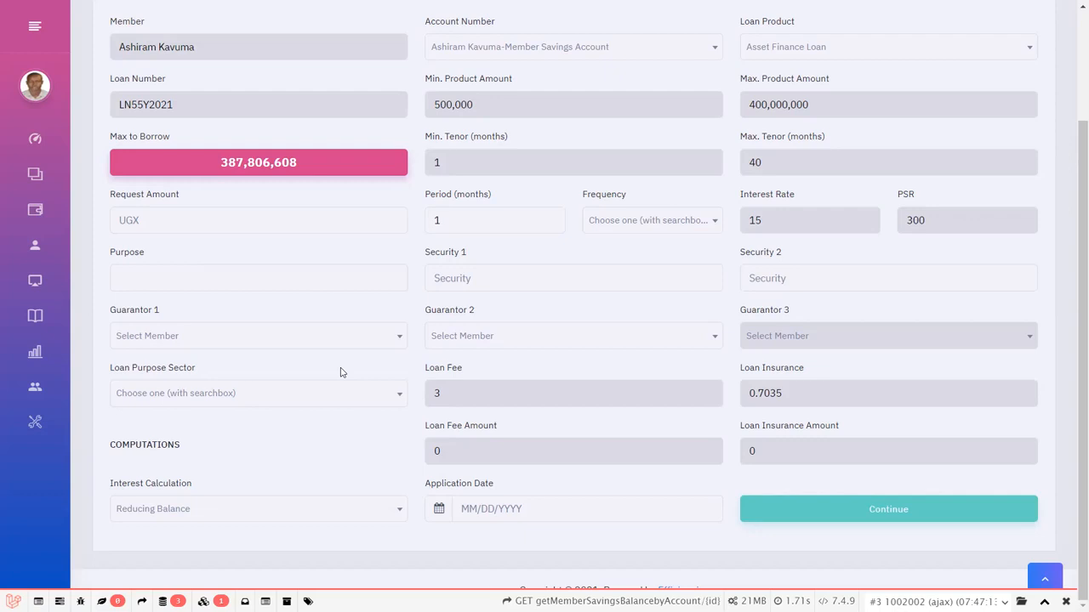
Browse the Quick Nav, Personal and Teller page lists and open the teller's Loan Management page.
mouse_move(10, 128)
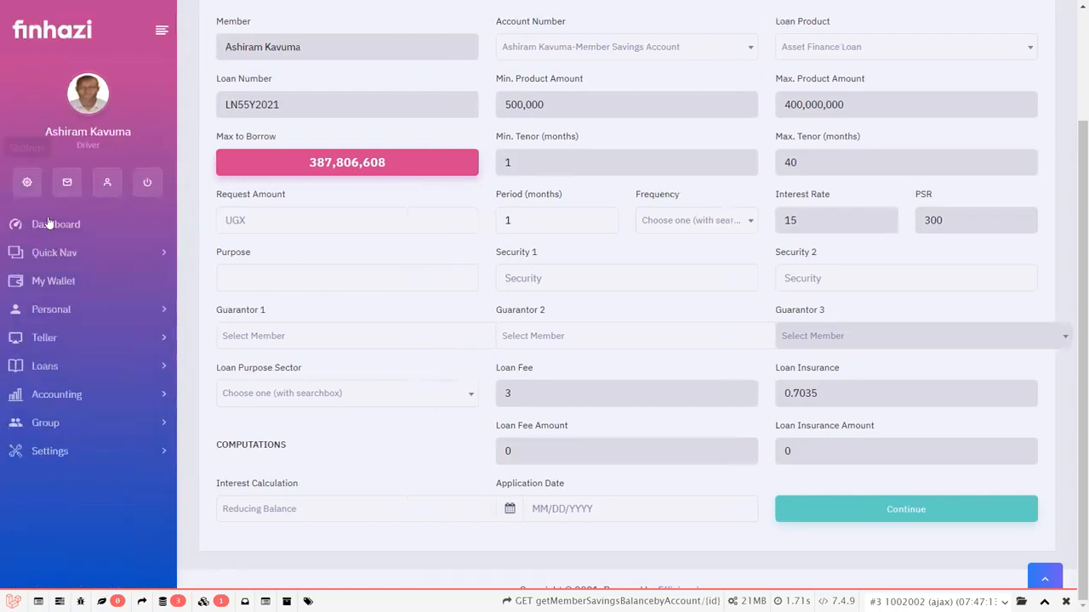
left_click(58, 251)
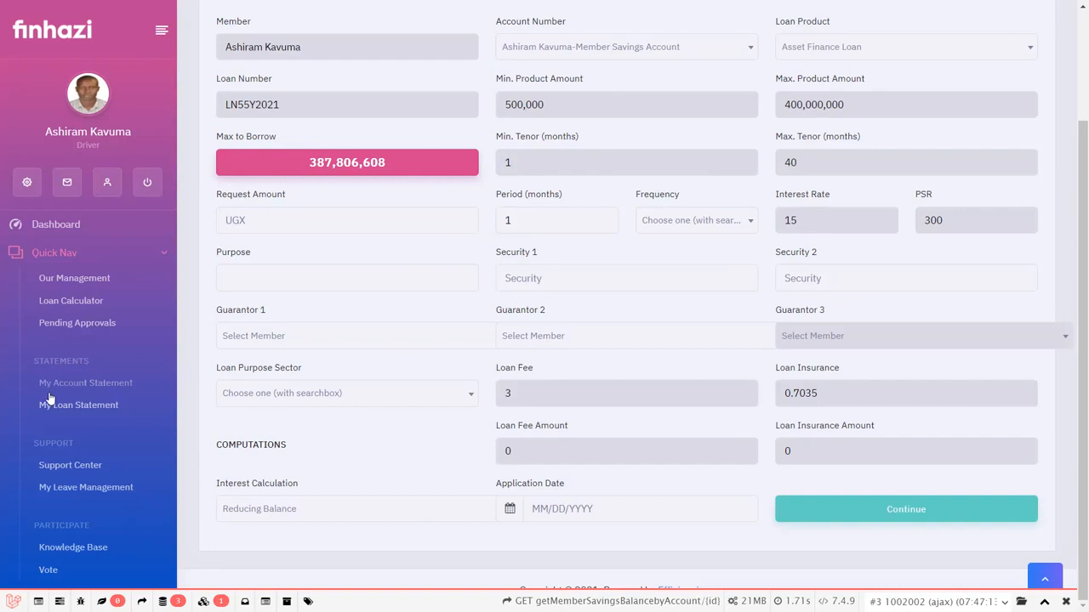
scroll(51, 400, "down", 3)
left_click(61, 436)
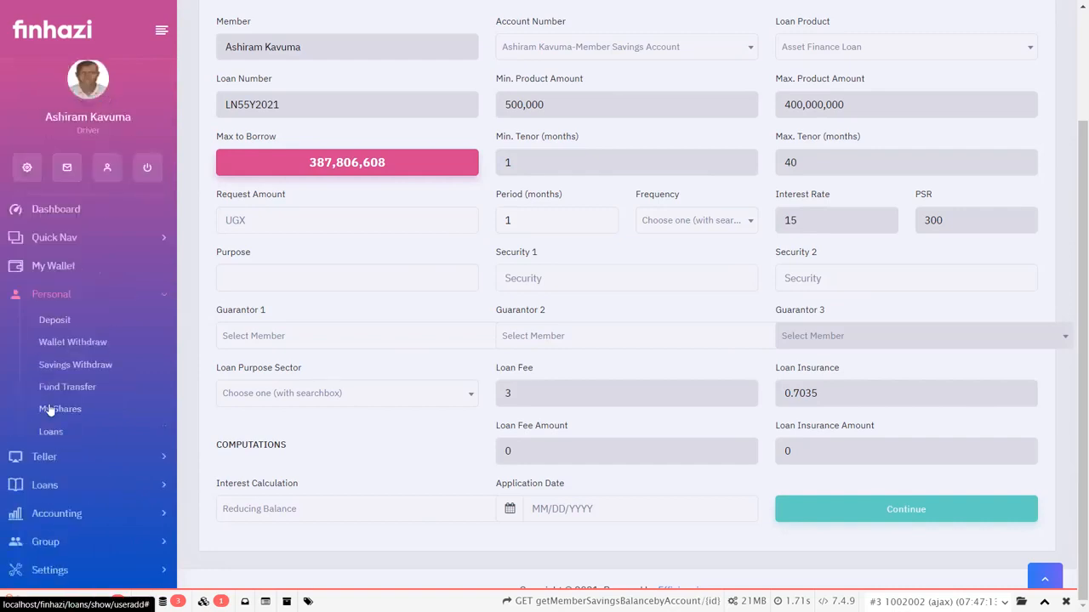
left_click(60, 461)
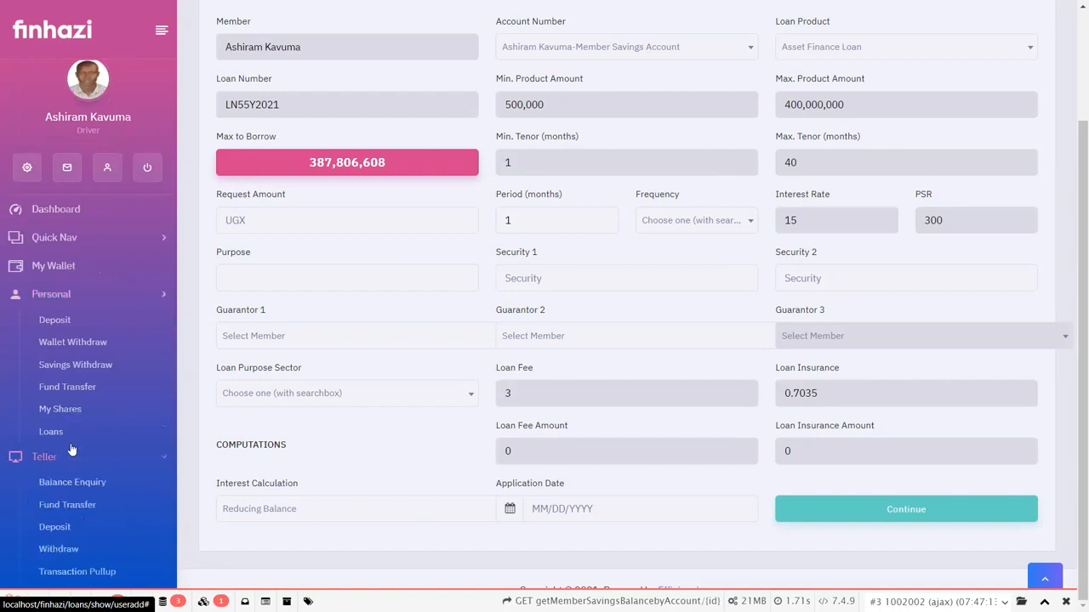
scroll(71, 448, "down", 1)
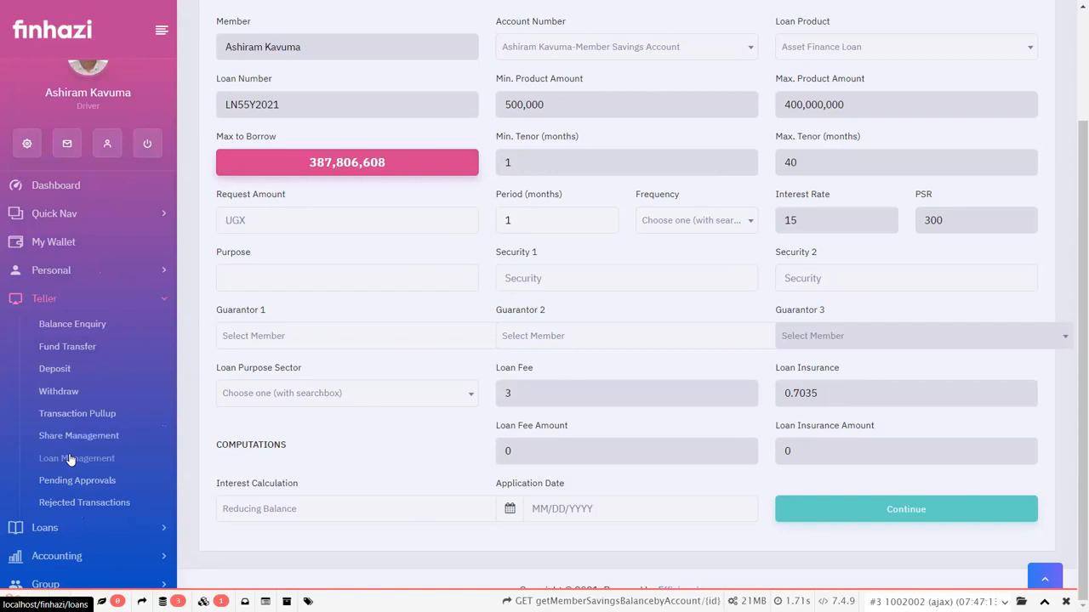
left_click(70, 459)
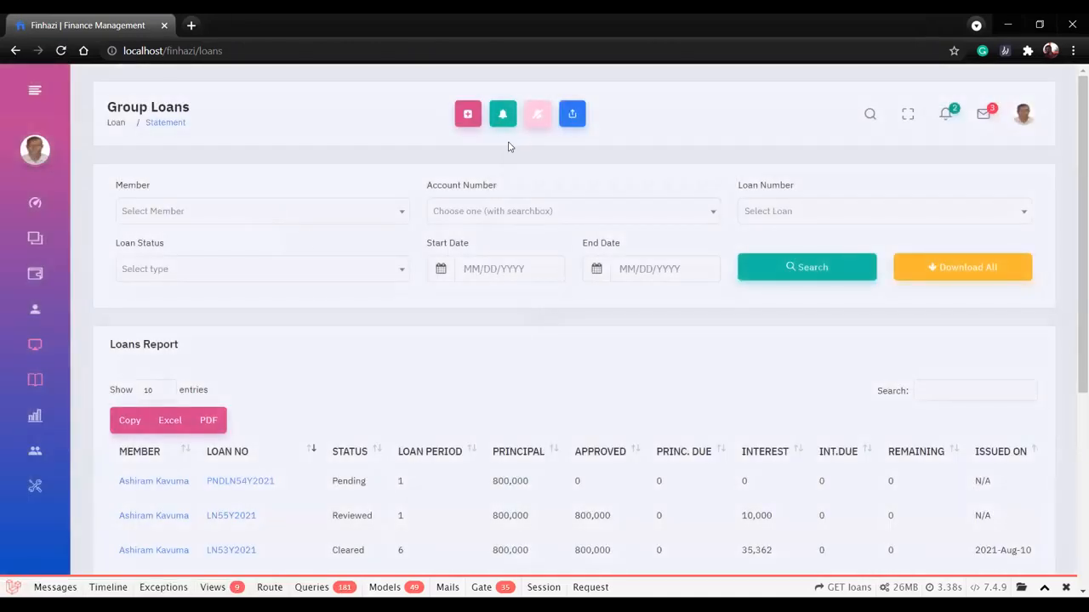
Start a new group loan application, search its member list by first name without selecting anyone, and look over the form.
left_click(468, 117)
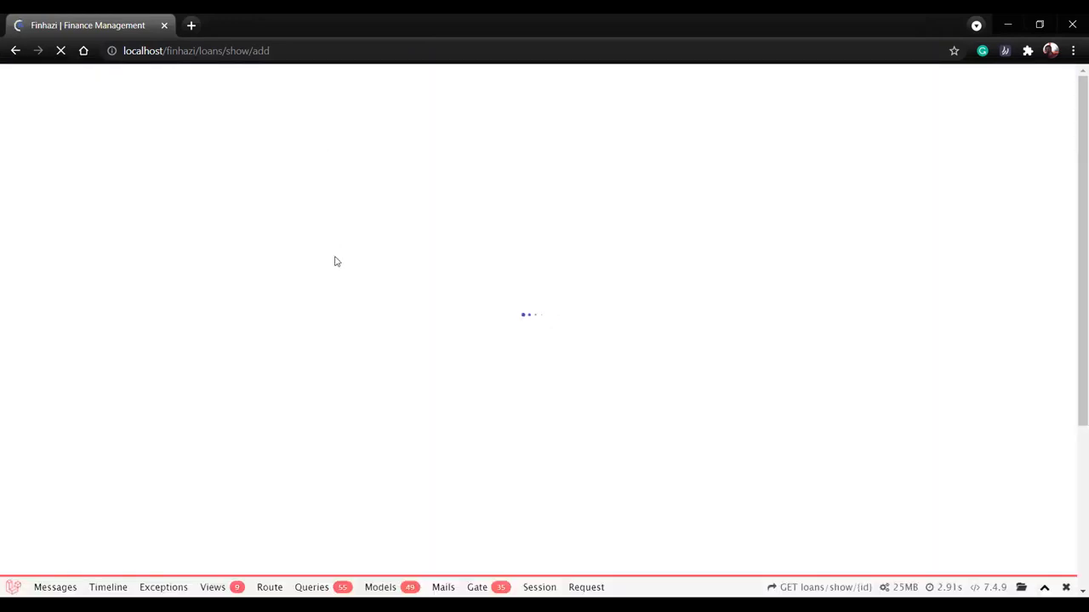
key("F11")
left_click(360, 196)
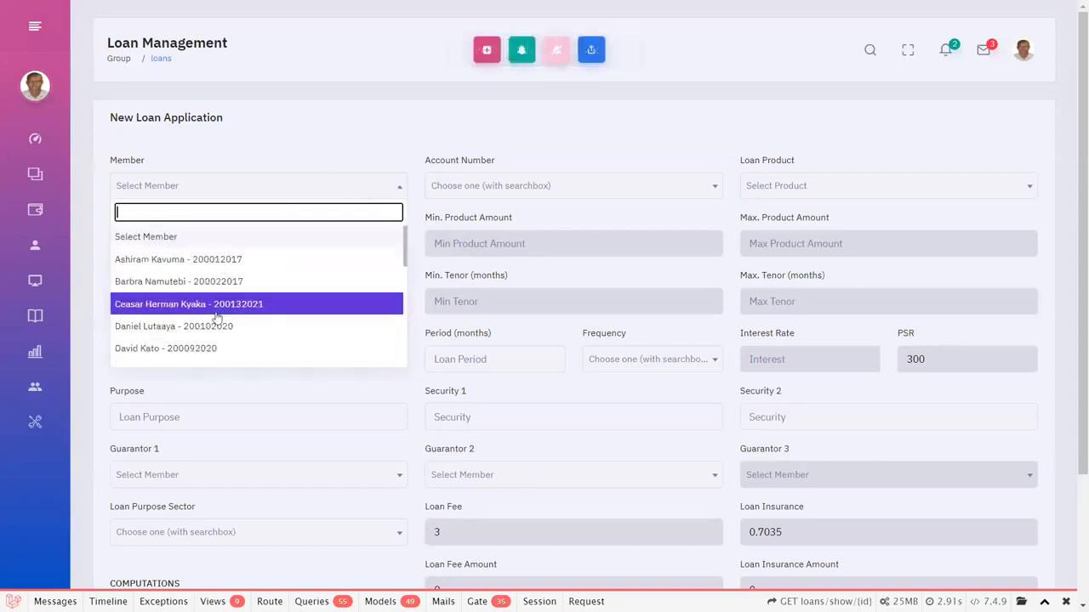
type("dani")
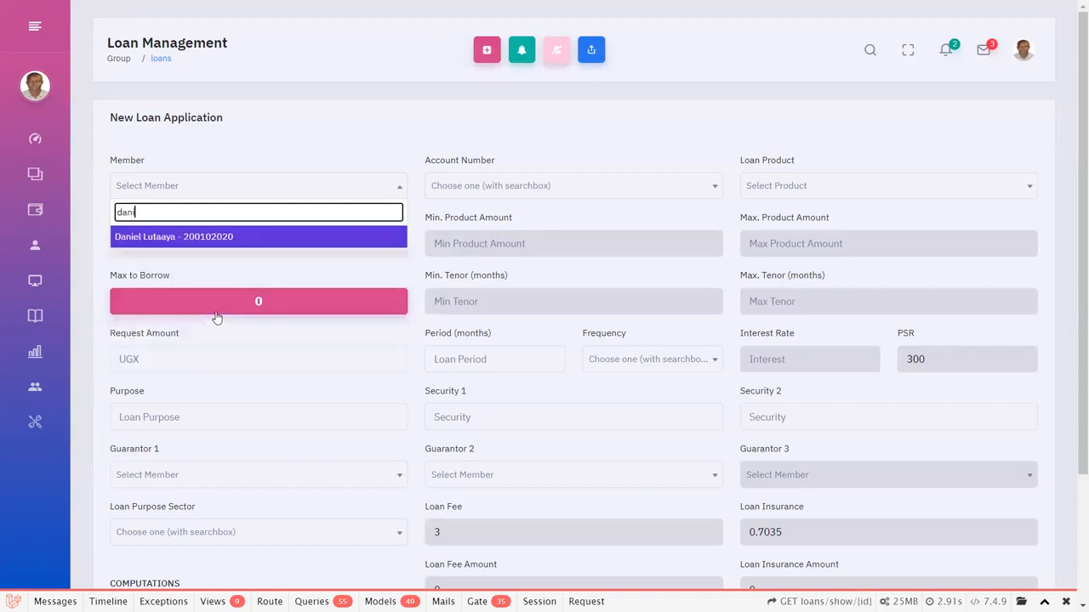
left_click(321, 136)
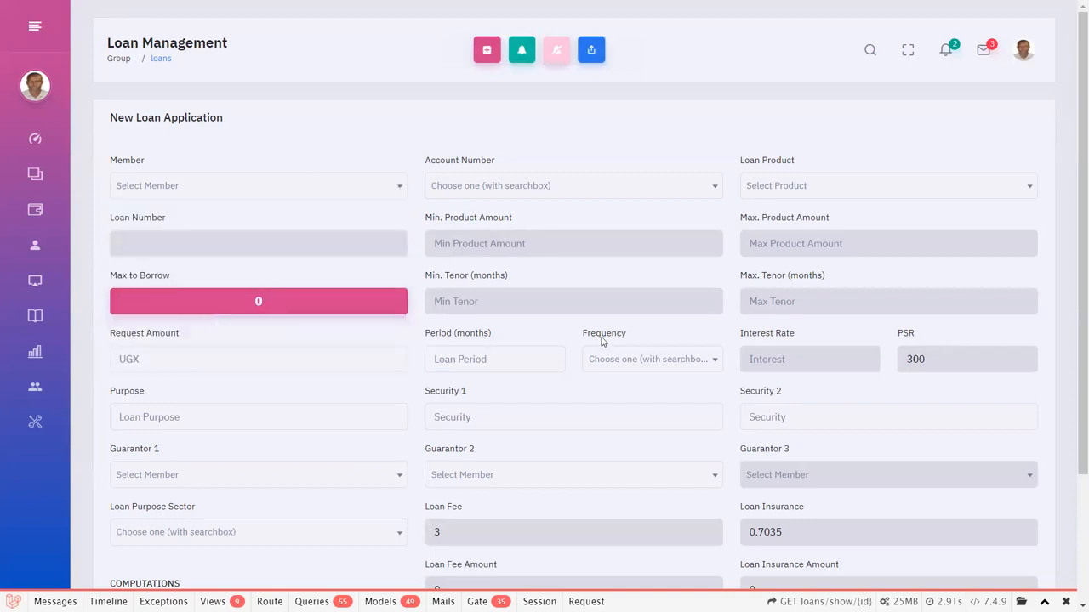
scroll(547, 441, "down", 2)
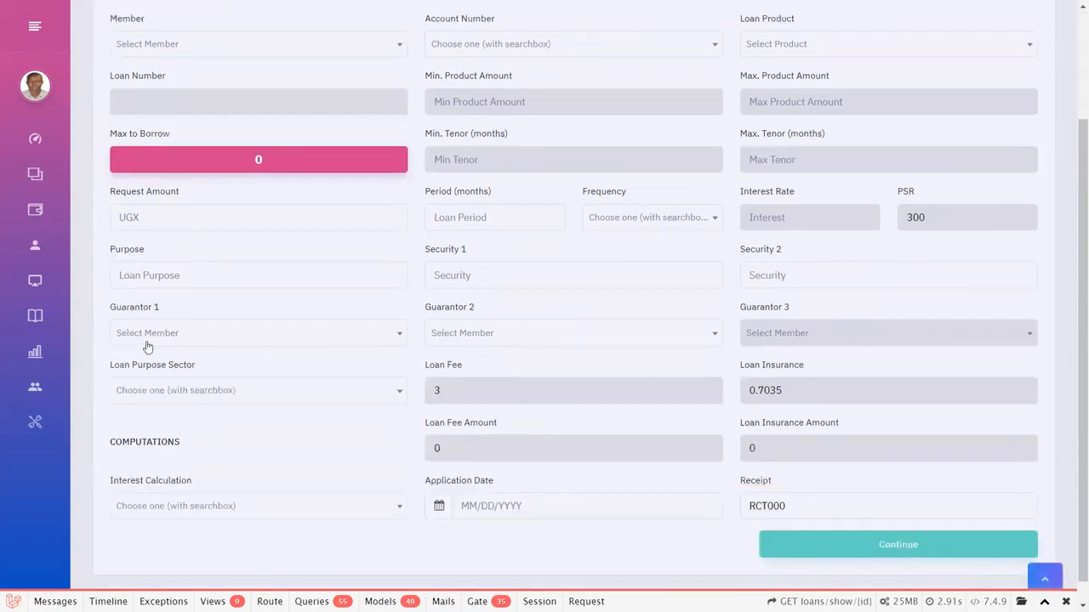
Look through the Teller pages and open Balance Enquiry.
mouse_move(37, 322)
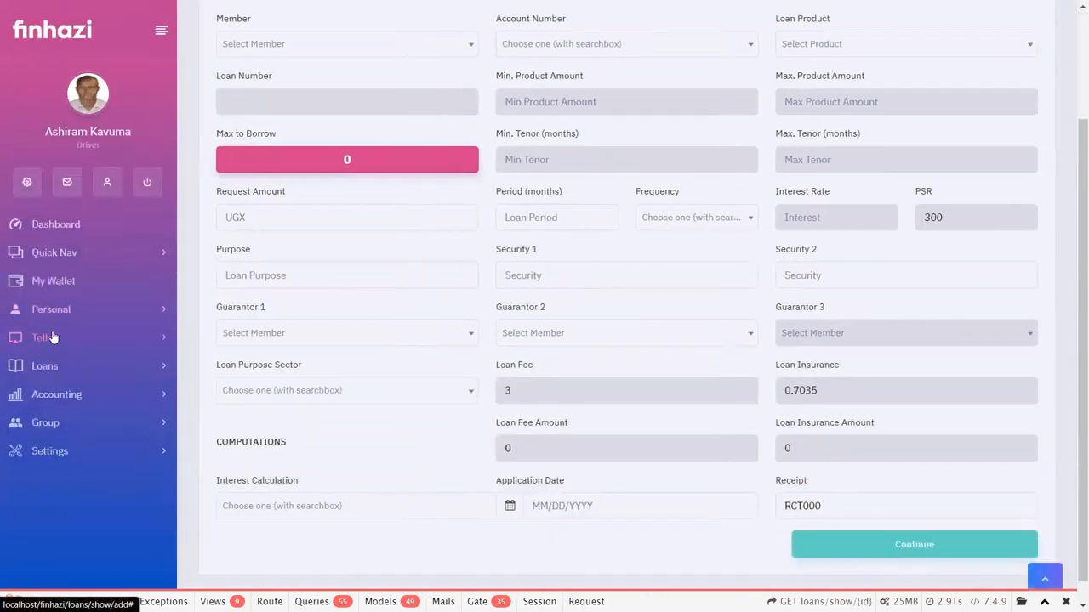
left_click(48, 339)
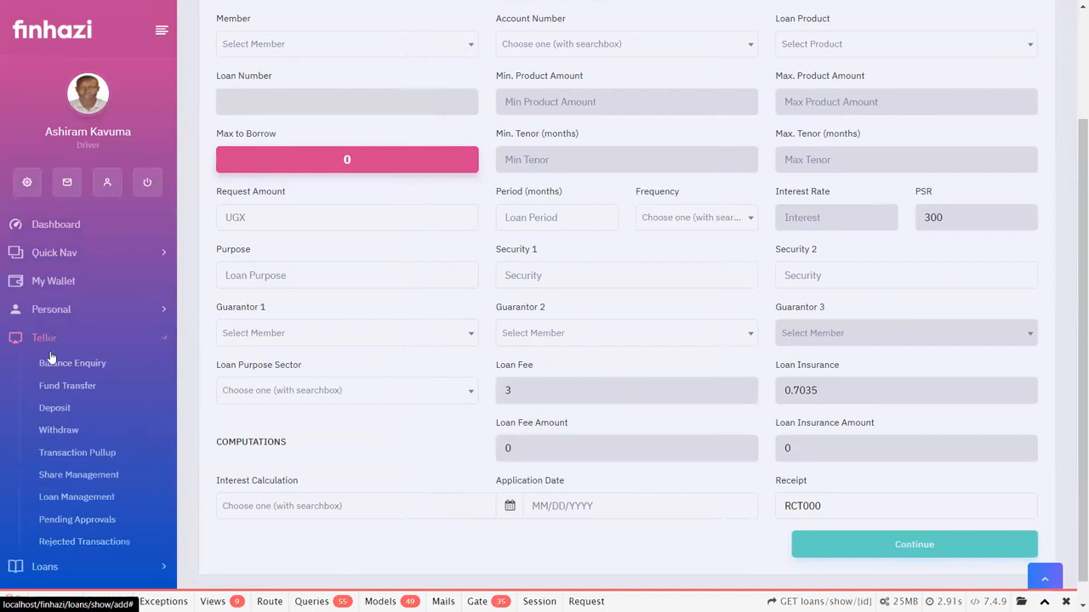
scroll(55, 367, "down", 1)
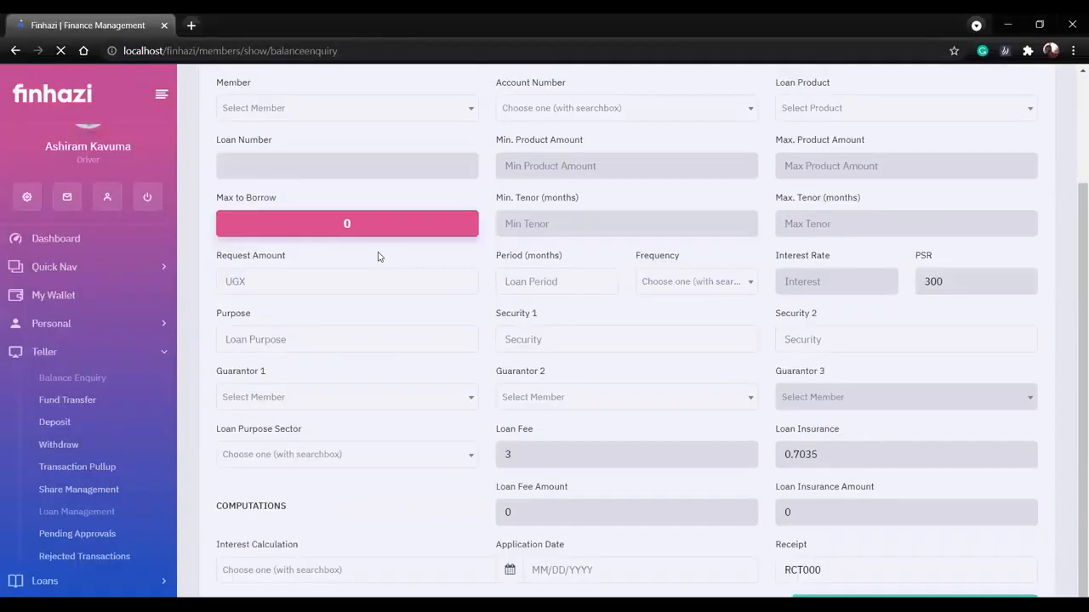
left_click(72, 313)
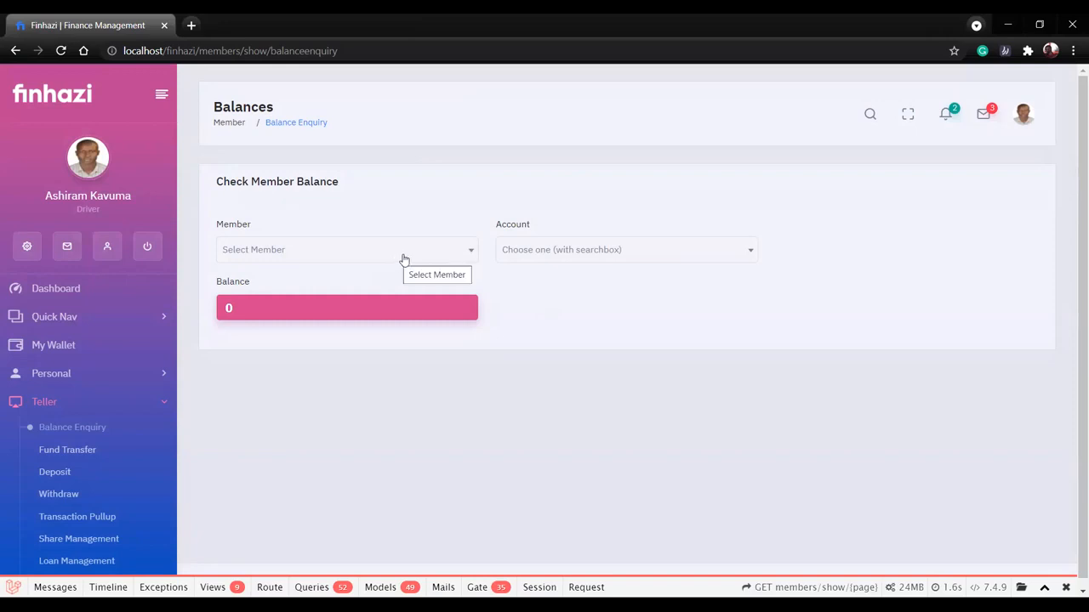
Check the first listed member's balances for the Test ABC Account and for Shares.
left_click(405, 256)
left_click(357, 324)
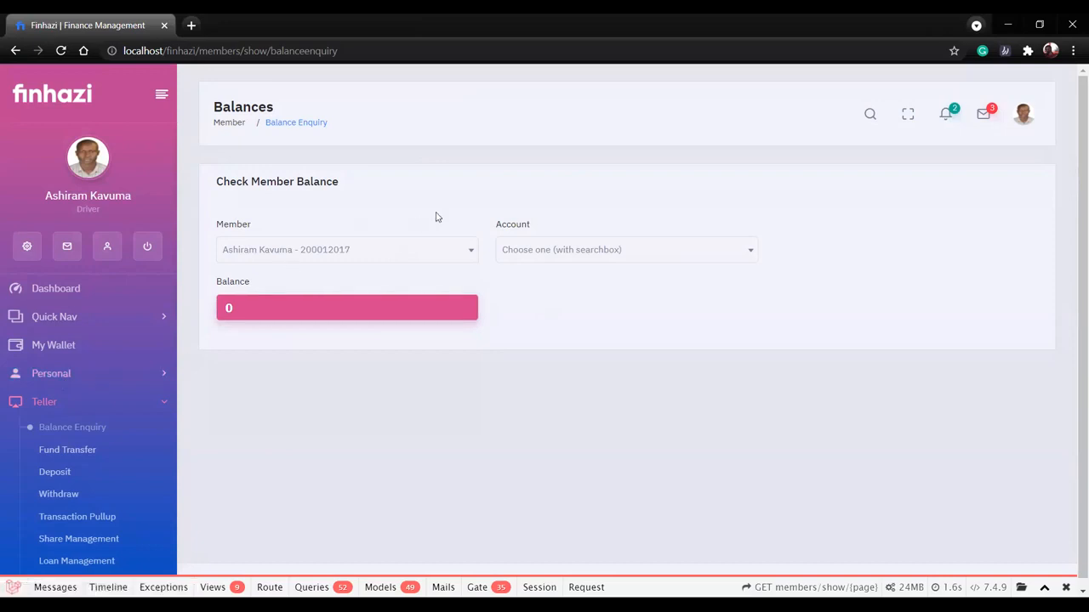
left_click(528, 248)
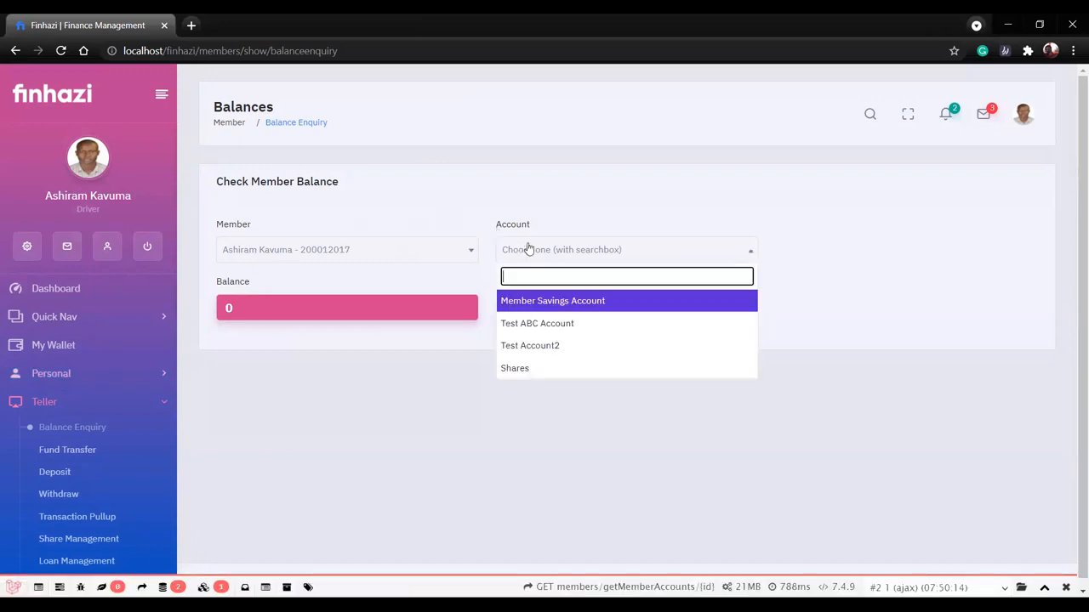
left_click(535, 328)
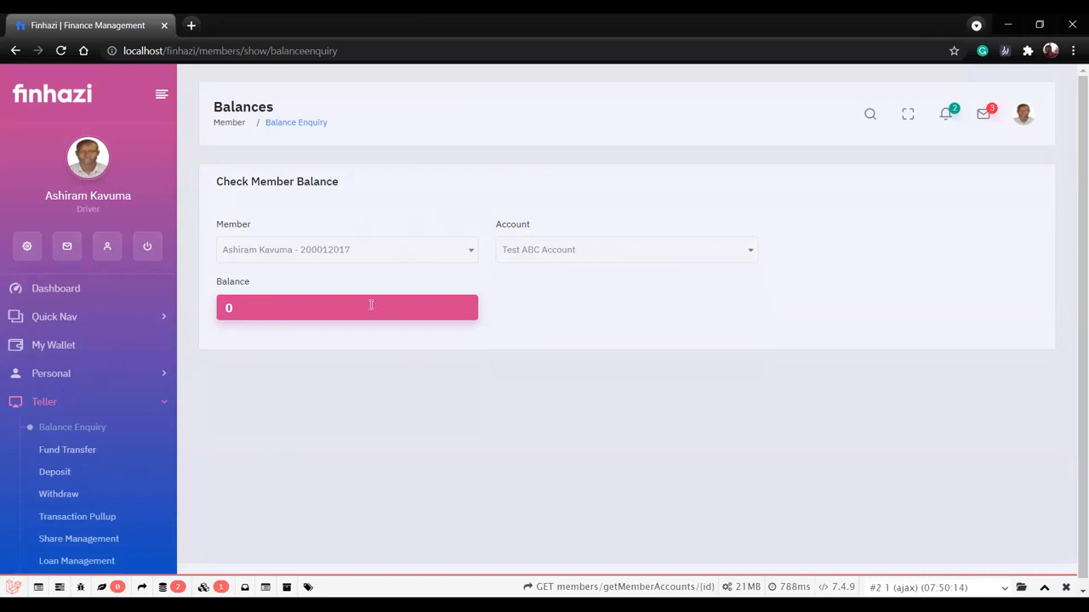
left_click(598, 253)
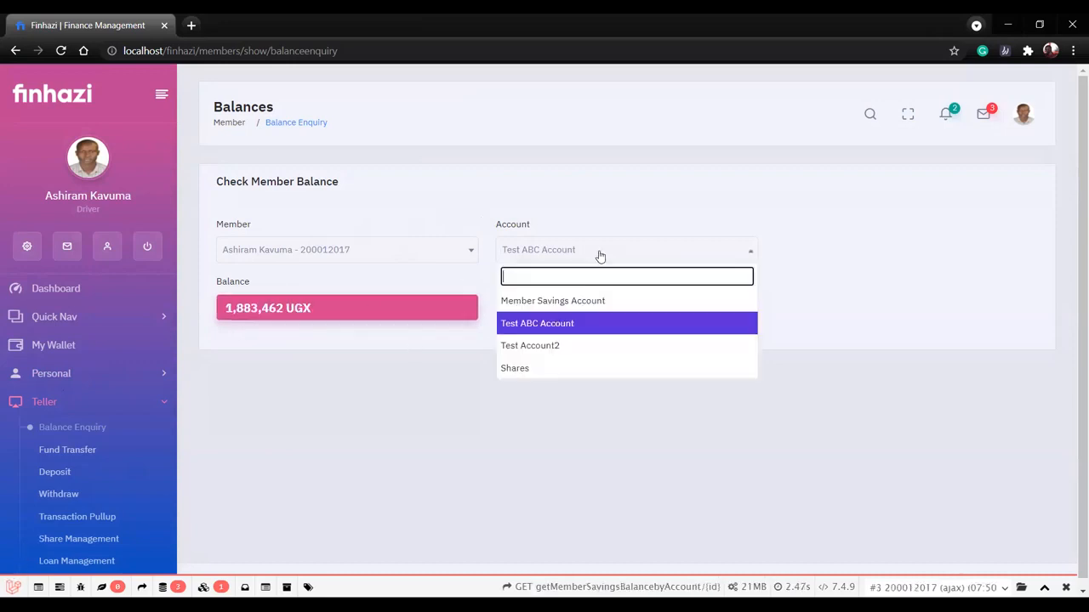
left_click(577, 371)
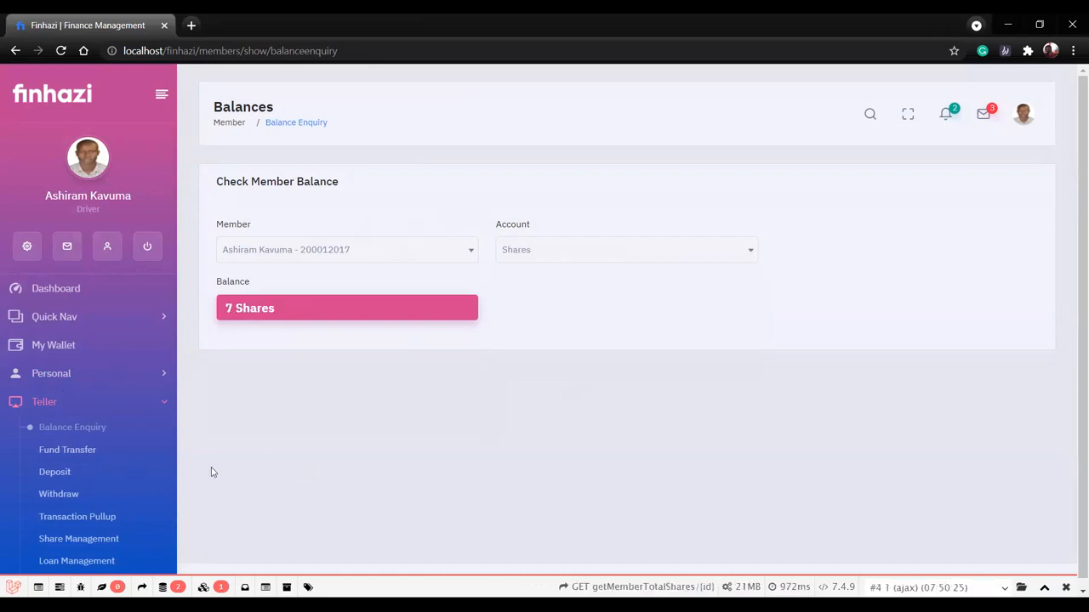
Open the teller's Transaction Pullup page and review its search filters and the account statement entries.
scroll(80, 401, "down", 1)
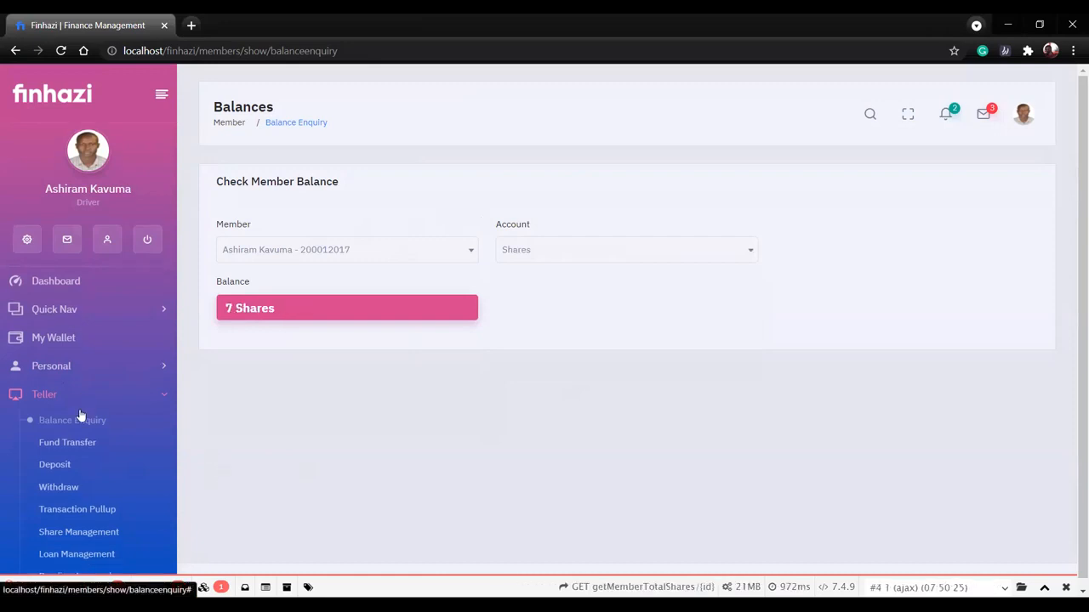
scroll(79, 417, "down", 1)
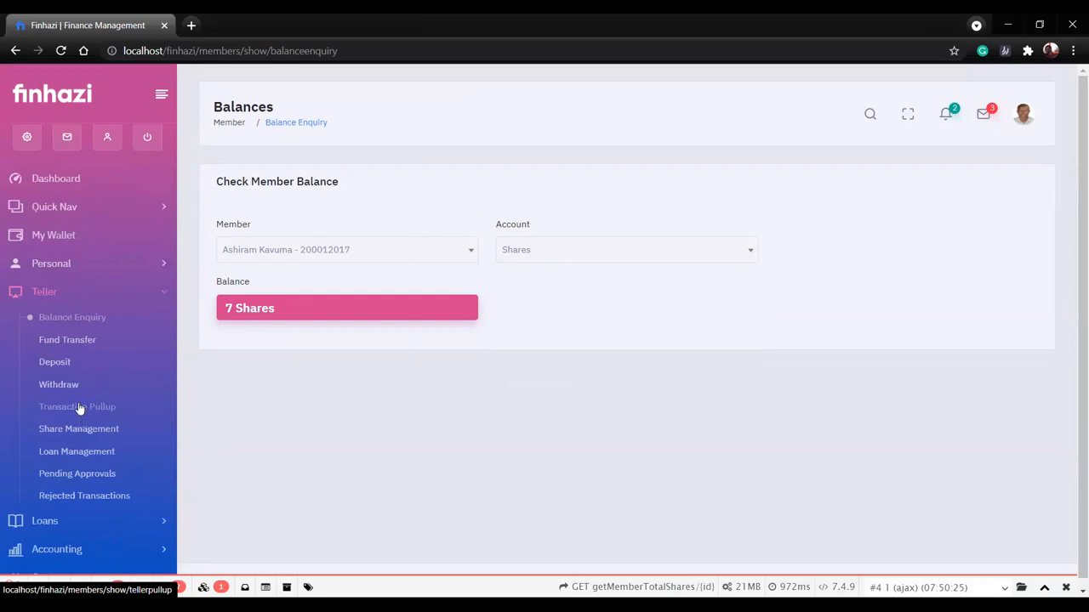
left_click(78, 407)
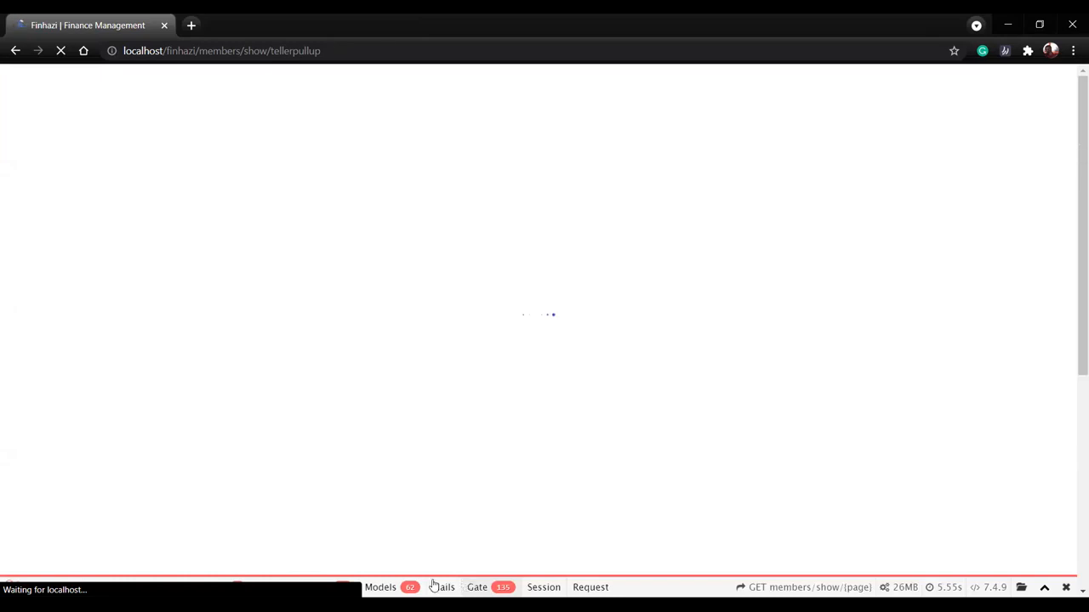
scroll(459, 496, "down", 2)
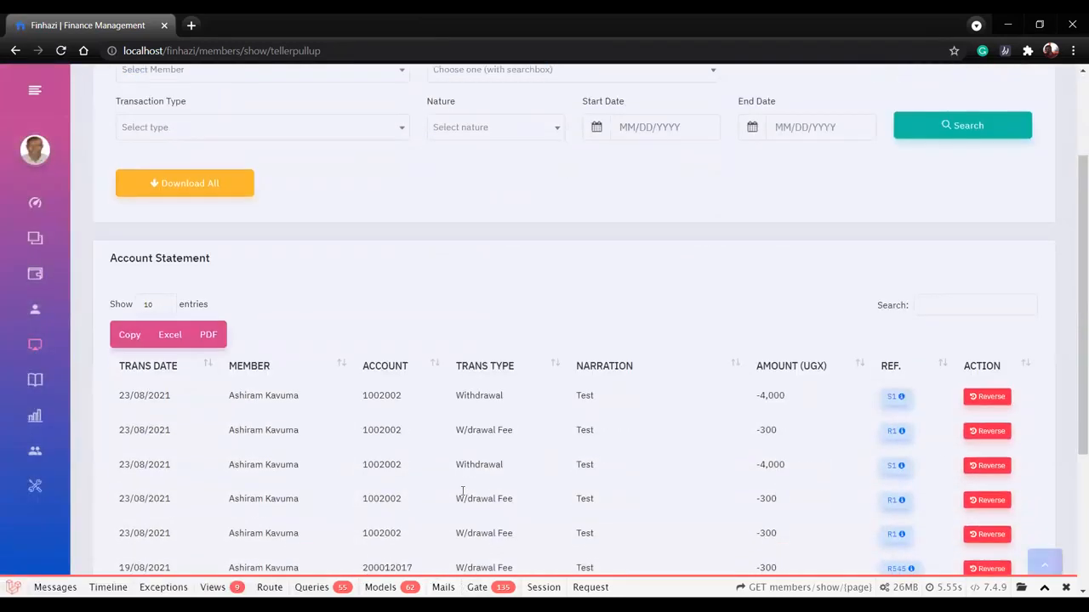
scroll(462, 492, "down", 4)
scroll(462, 493, "up", 5)
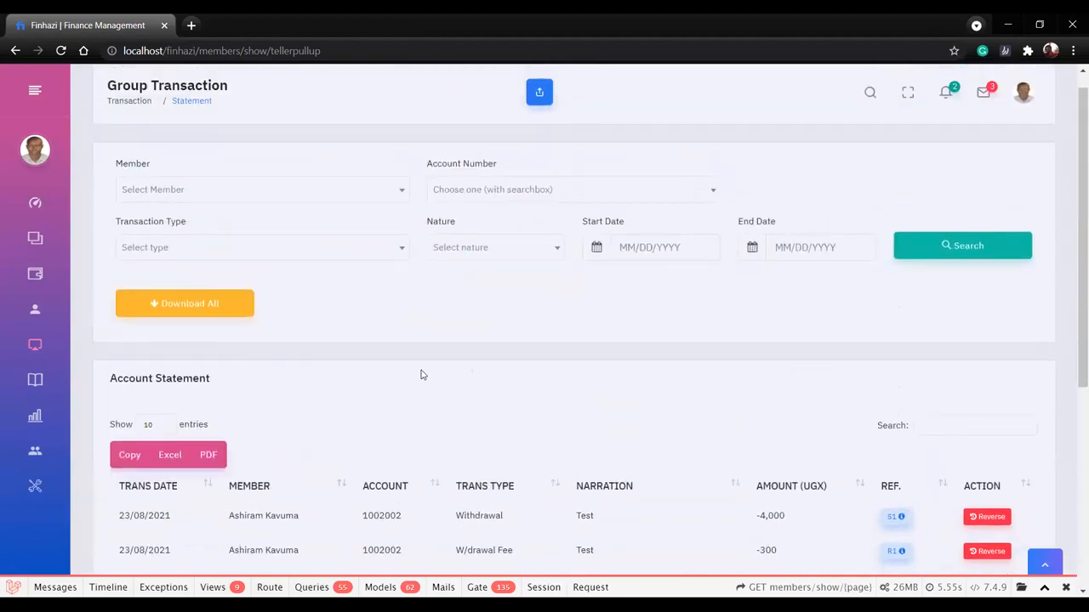
scroll(583, 447, "down", 2)
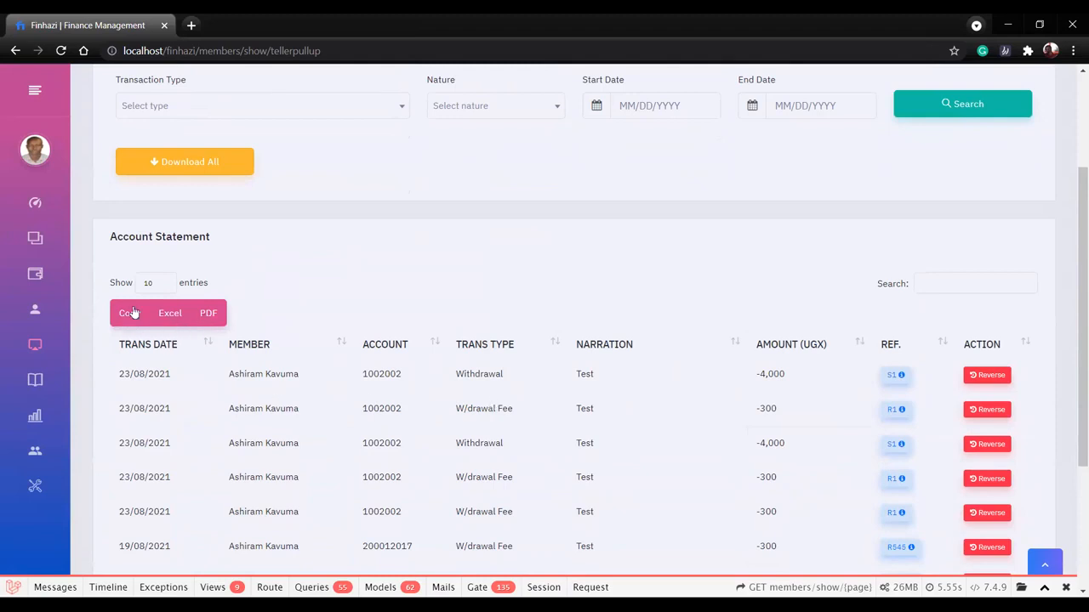
scroll(378, 447, "down", 5)
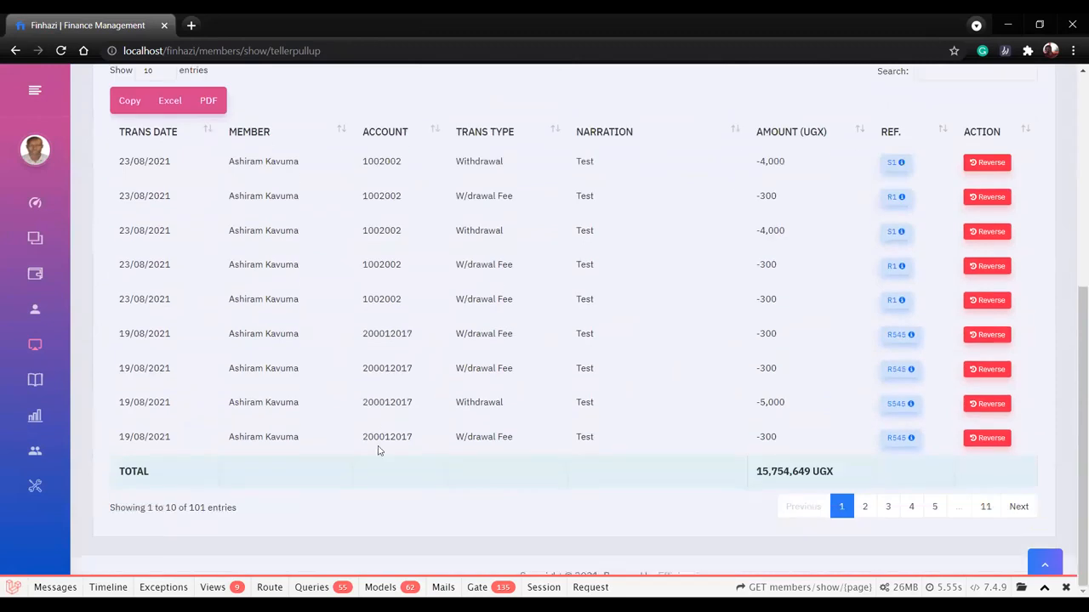
Look over the remaining Teller pages, collapse that group and expand the Loans group to see its pages.
mouse_move(49, 374)
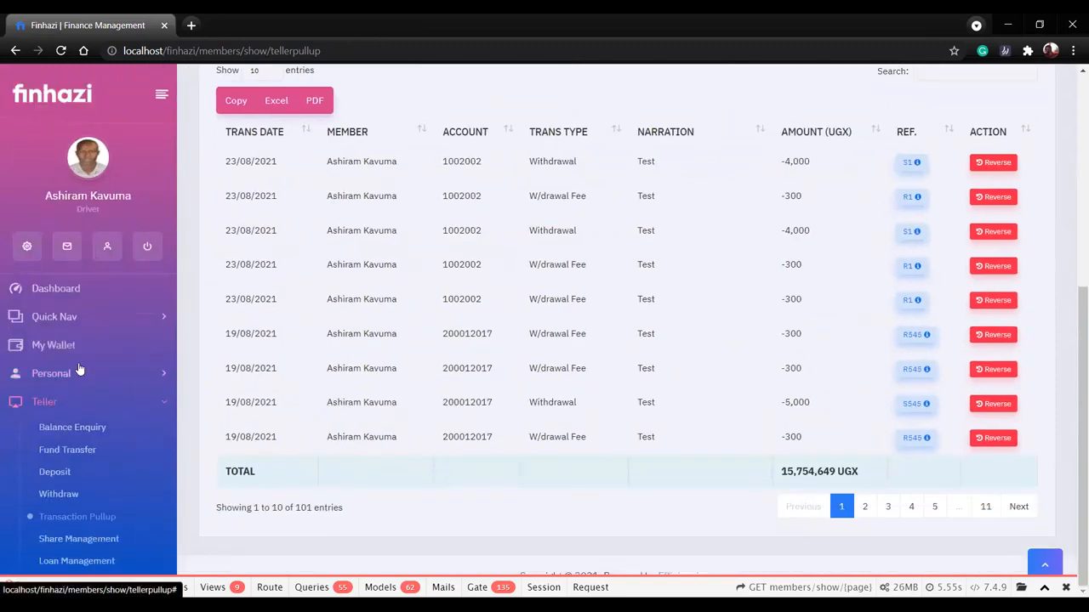
scroll(76, 492, "down", 2)
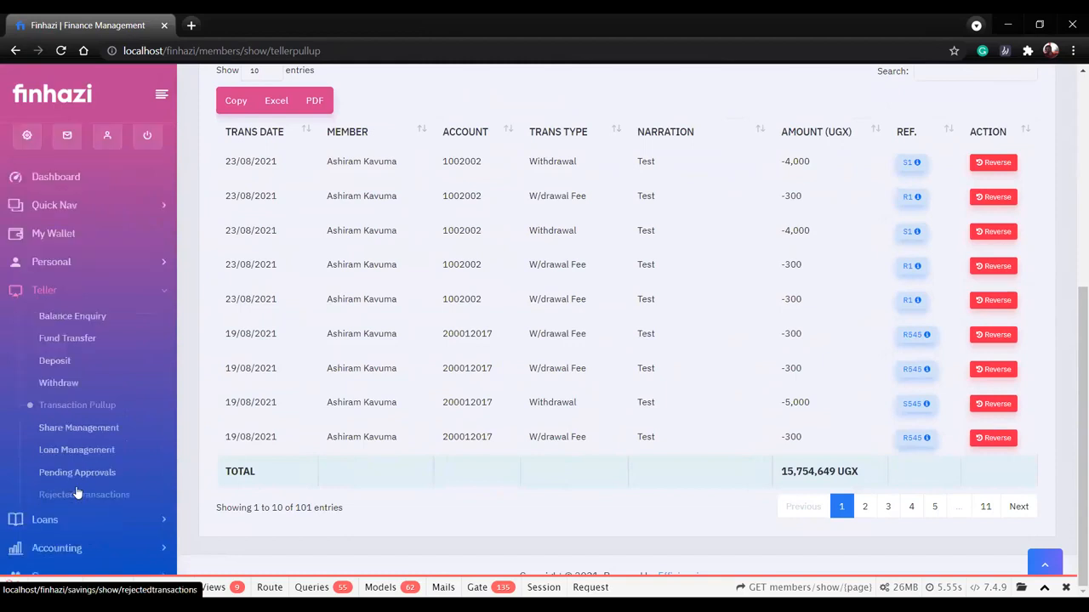
left_click(158, 293)
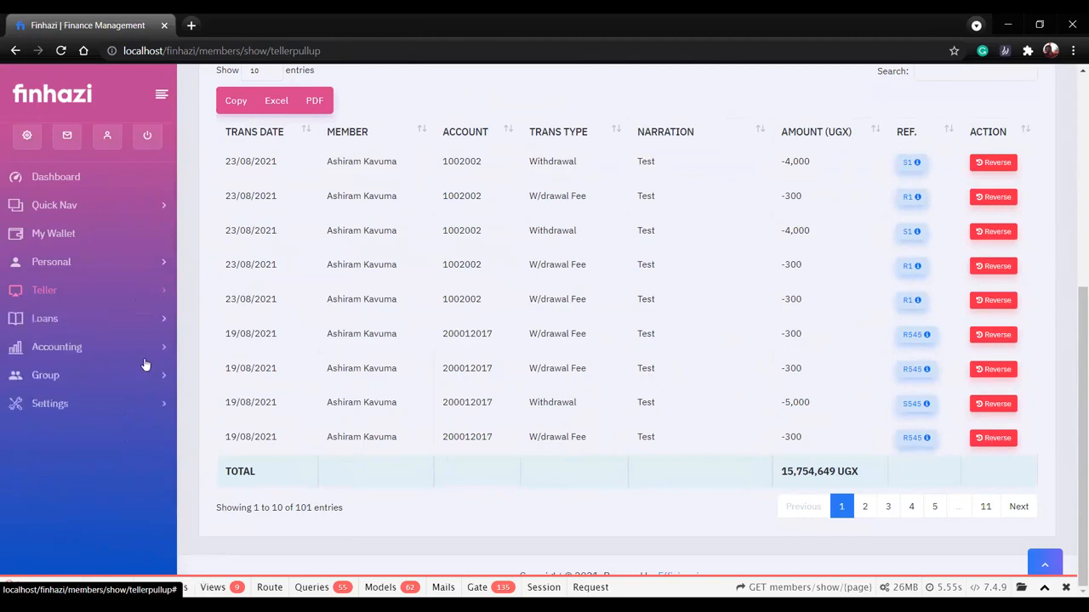
scroll(144, 362, "up", 2)
left_click(142, 434)
scroll(142, 435, "down", 1)
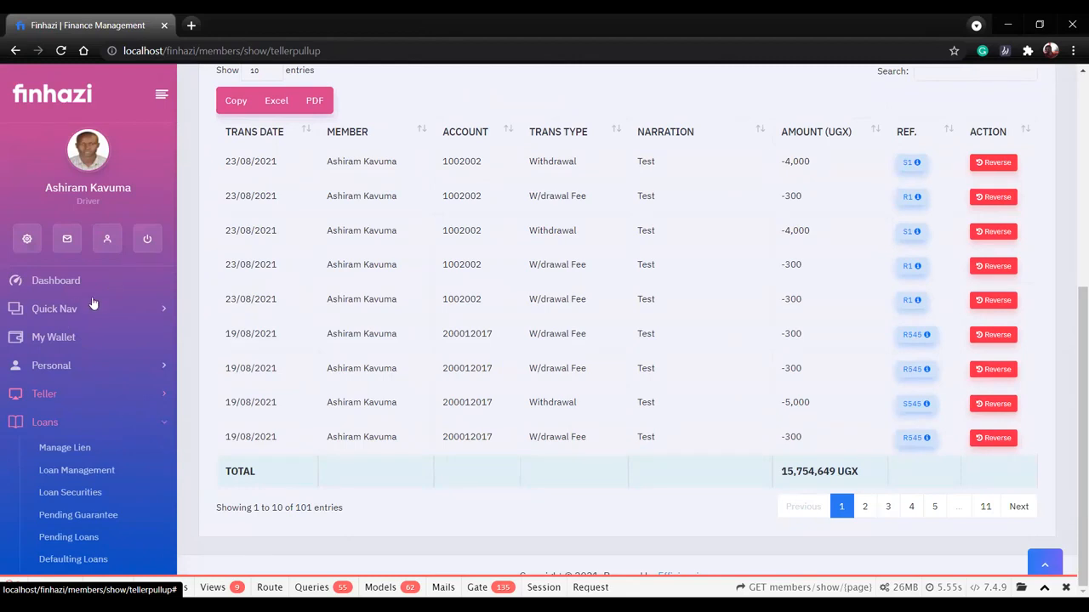
Look over the remaining Loans pages, expand the Accounting group and open its Journal Entry page.
scroll(89, 306, "down", 2)
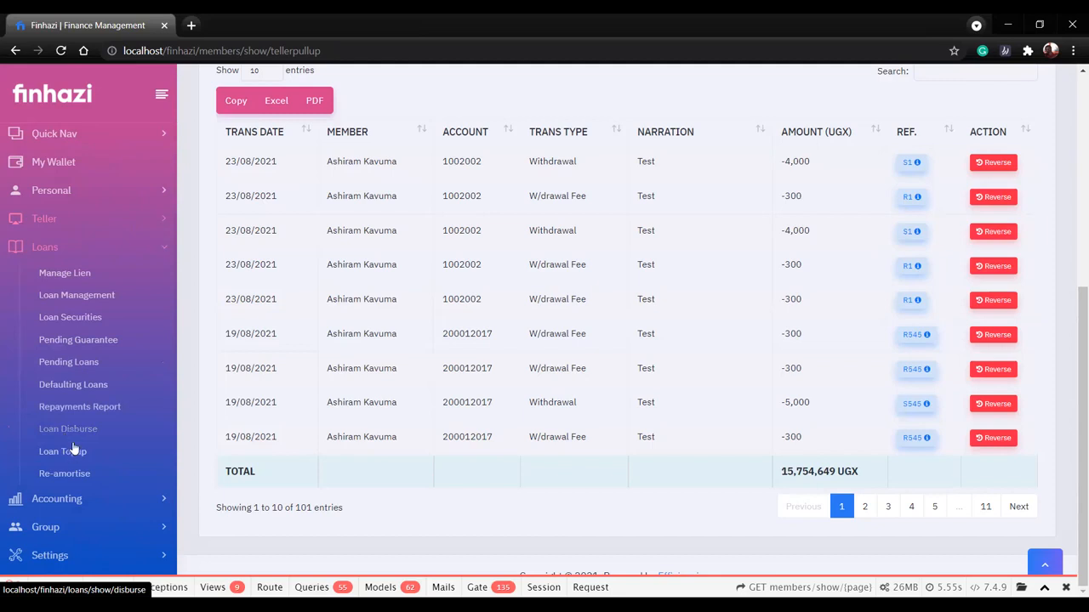
left_click(74, 502)
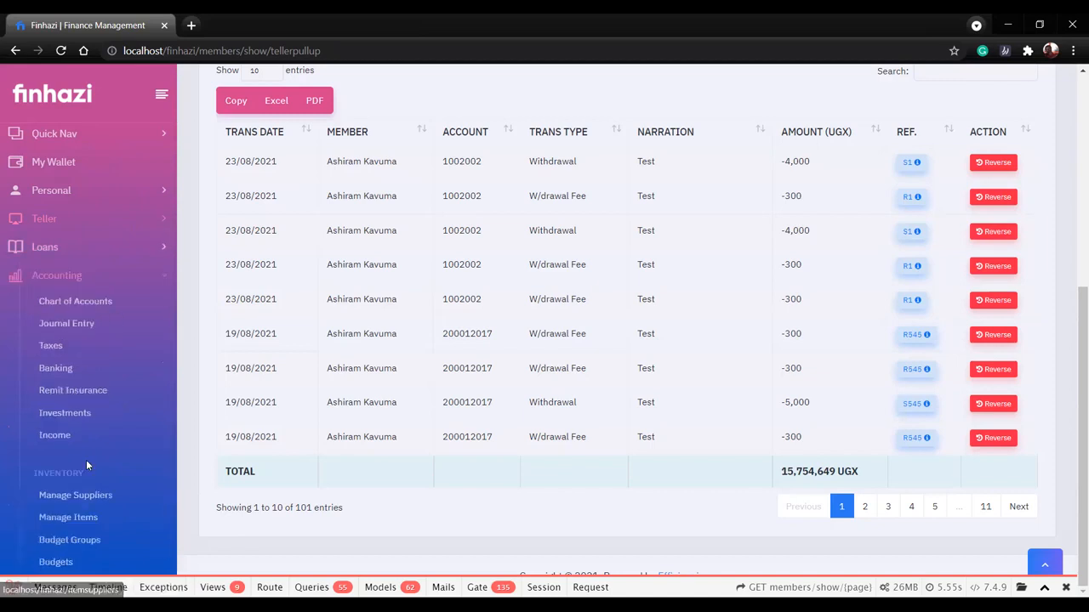
scroll(86, 465, "down", 1)
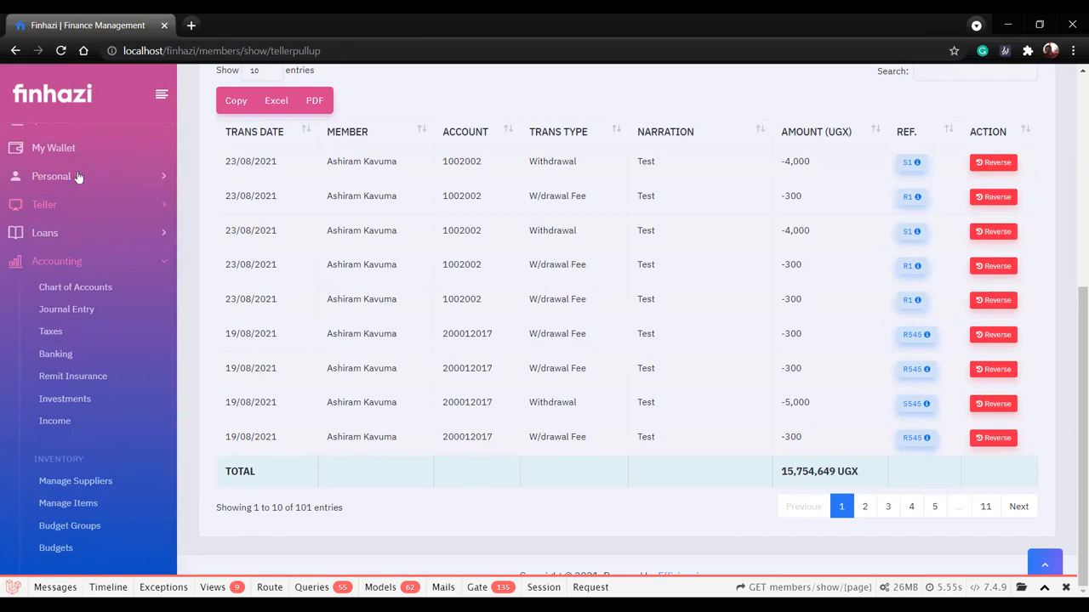
scroll(77, 176, "down", 3)
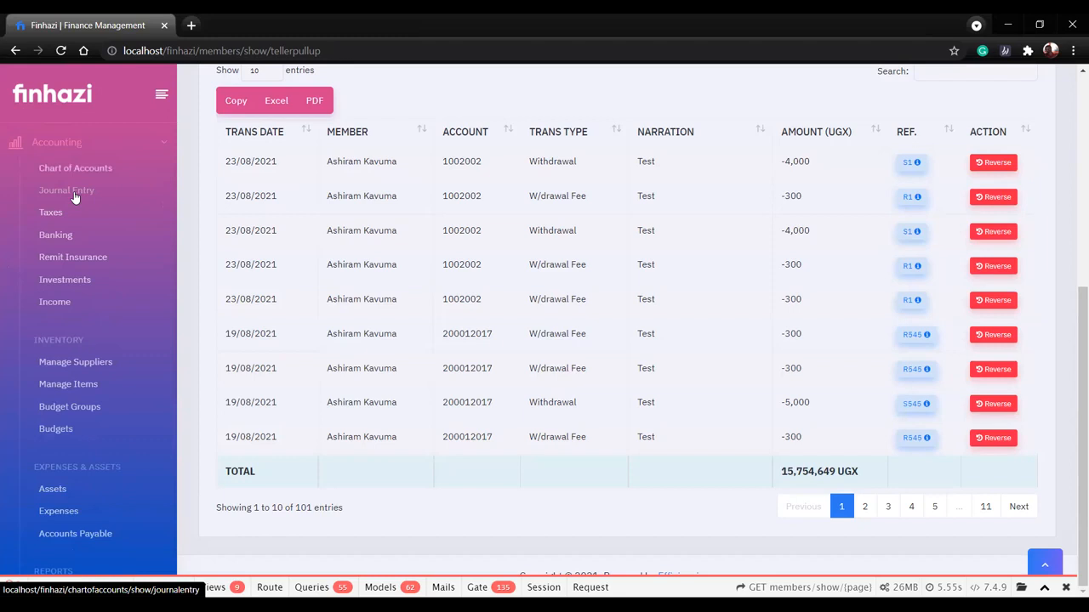
left_click(74, 195)
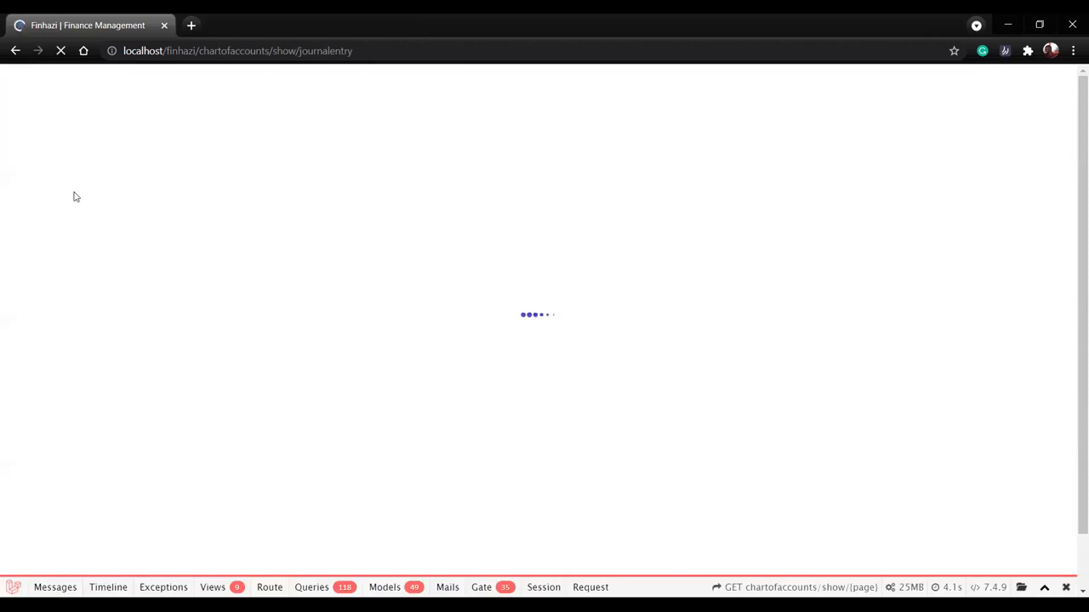
View the Chart of Accounts in full screen and browse the account list to its third page.
key("F11")
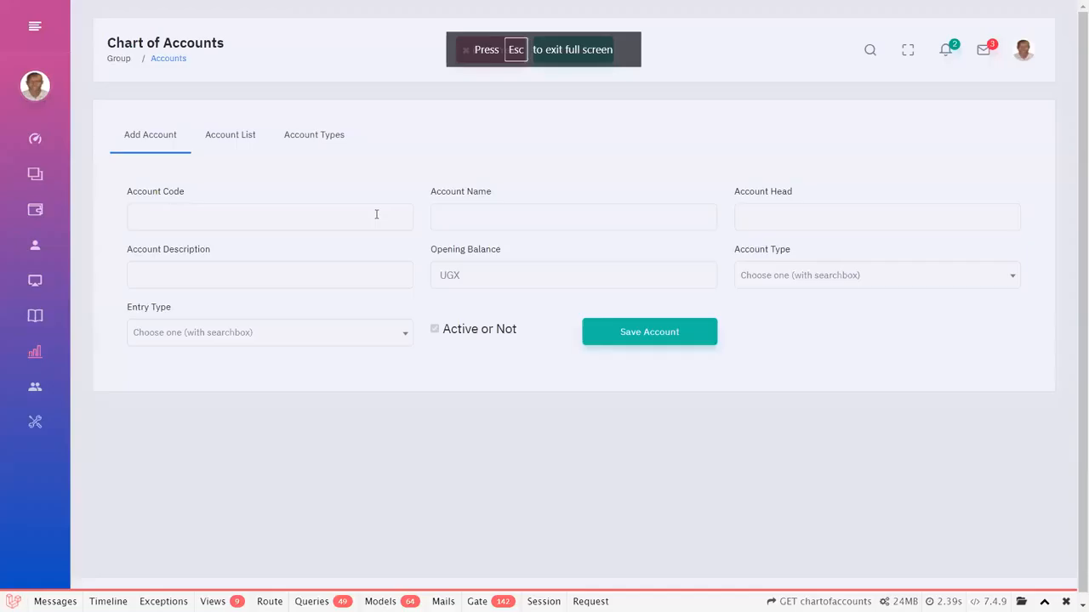
left_click(245, 135)
scroll(462, 360, "down", 2)
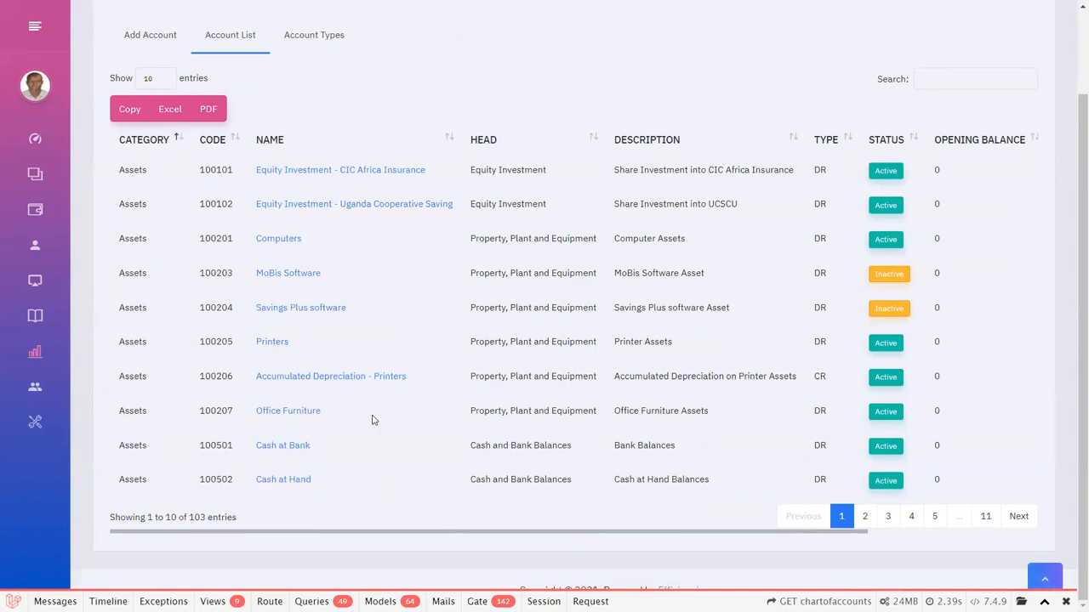
left_click(889, 522)
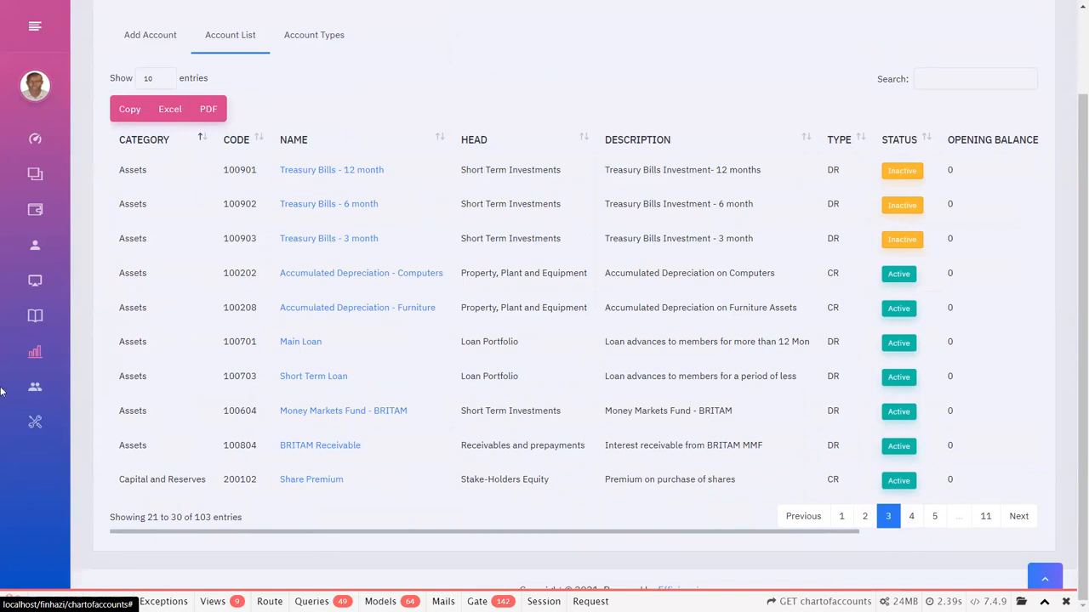
Look through the main Accounting pages such as Banking, Remit Insurance and Investments, and the Inventory pages.
mouse_move(9, 393)
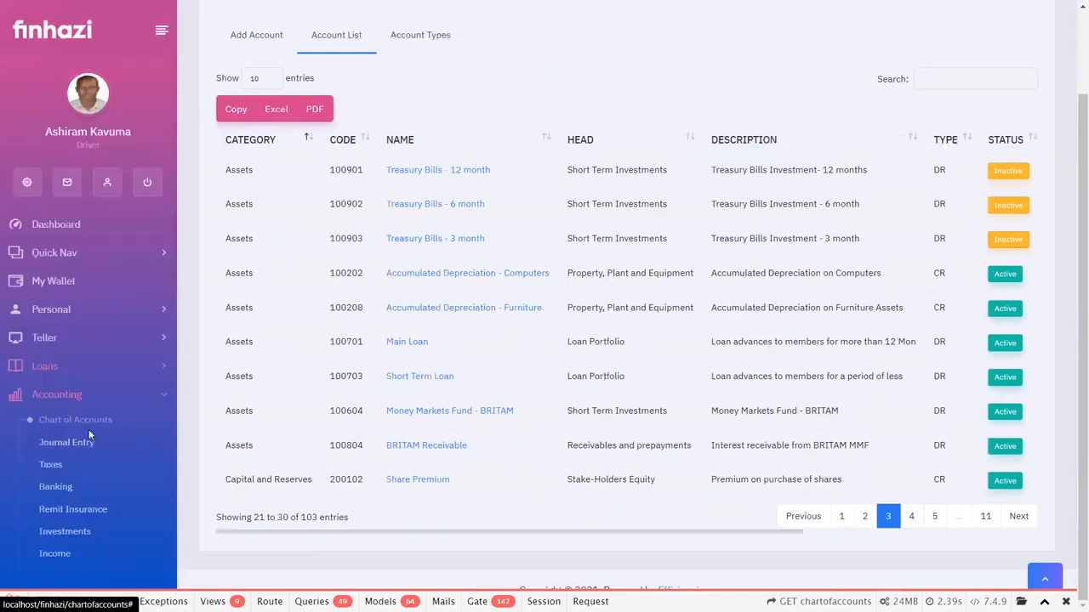
scroll(89, 436, "down", 4)
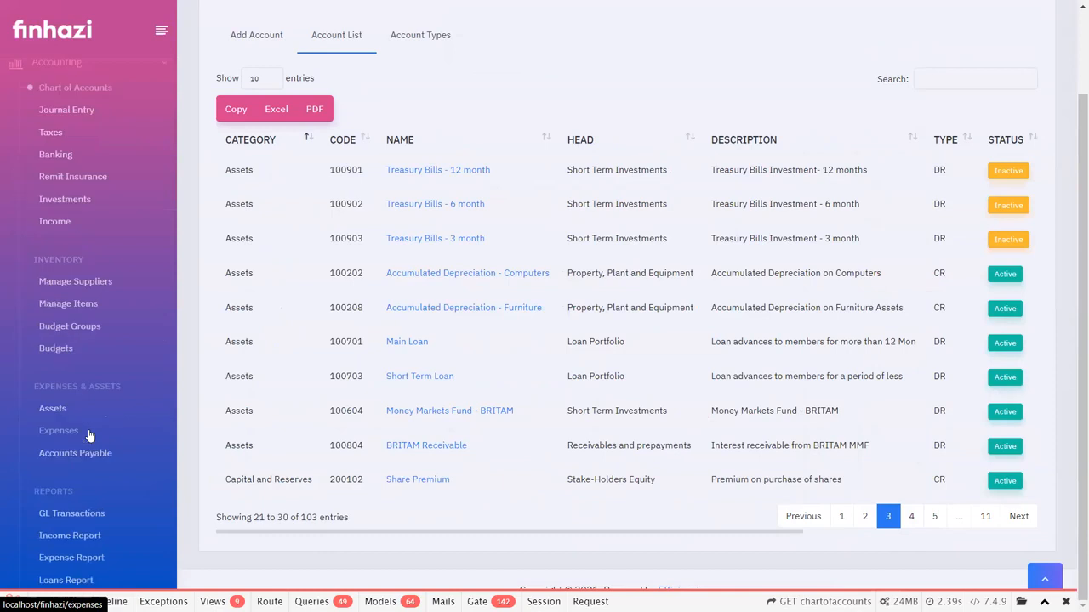
left_click(64, 155)
left_click(78, 178)
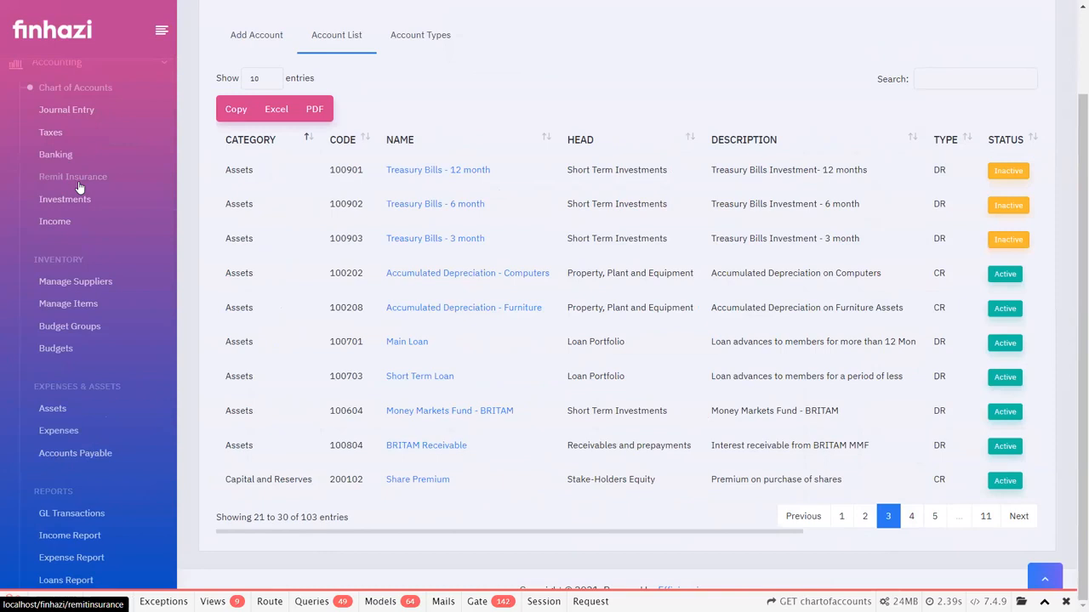
left_click(73, 197)
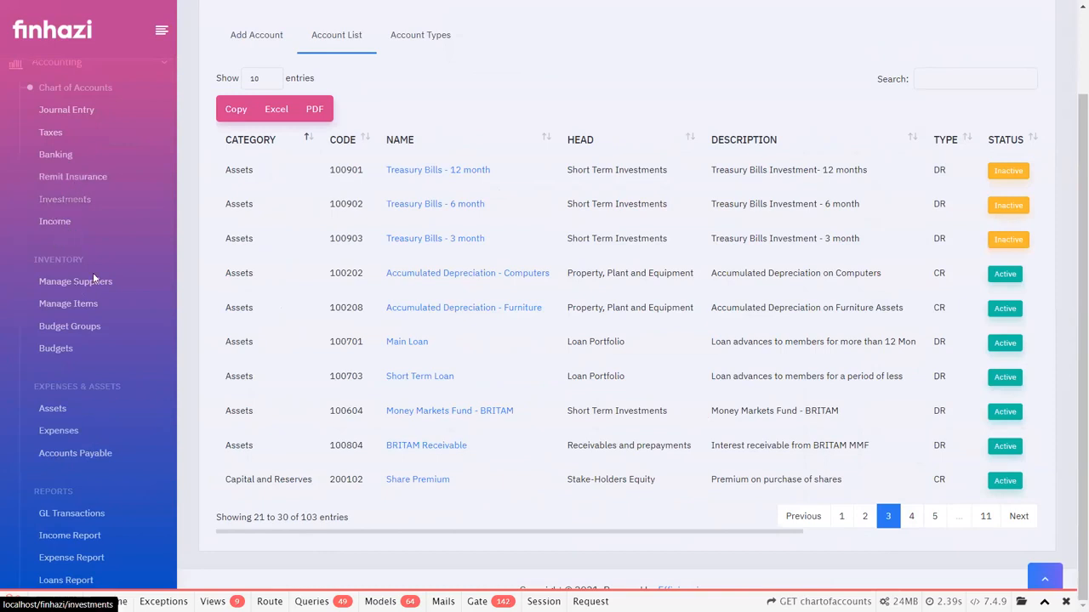
left_click(76, 307)
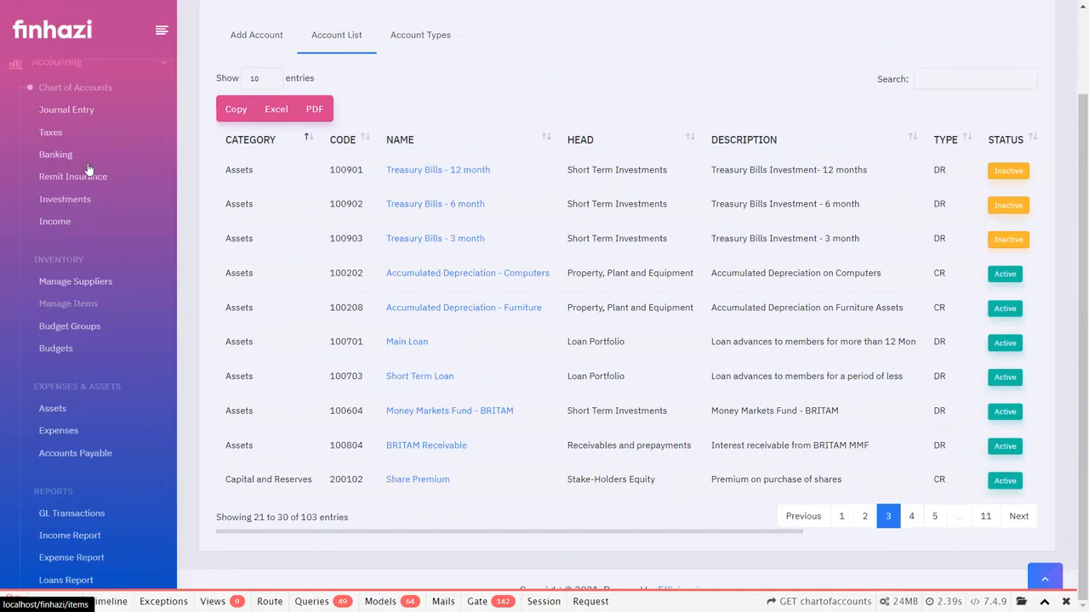
Look through the Expenses & Assets, Reports and Financial Statements pages, and open Loans Report.
scroll(75, 235, "down", 2)
left_click(75, 236)
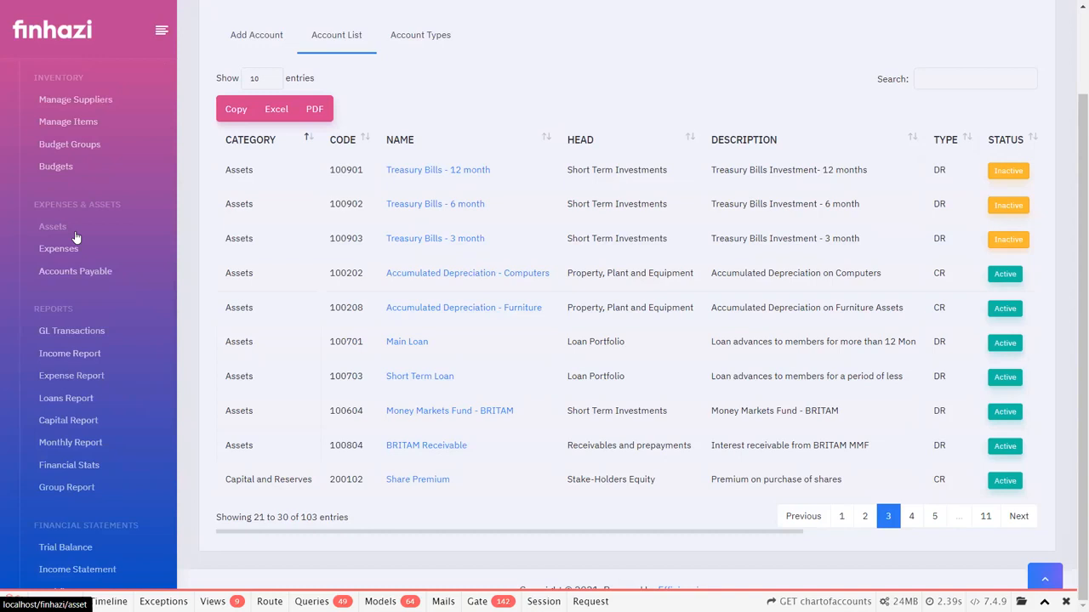
left_click(78, 277)
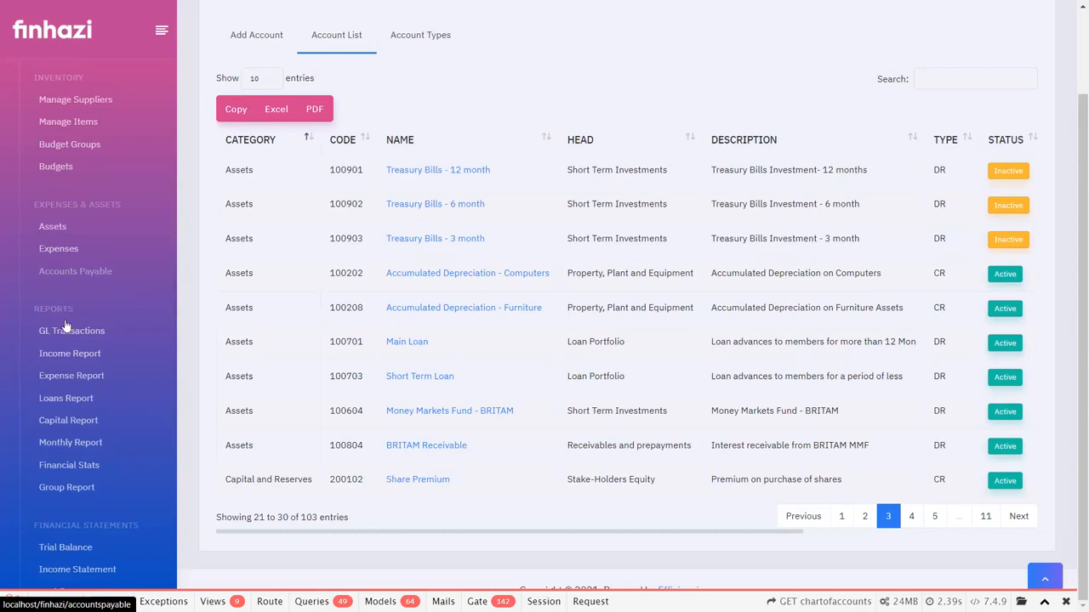
scroll(66, 326, "down", 2)
left_click(65, 330)
left_click(71, 313)
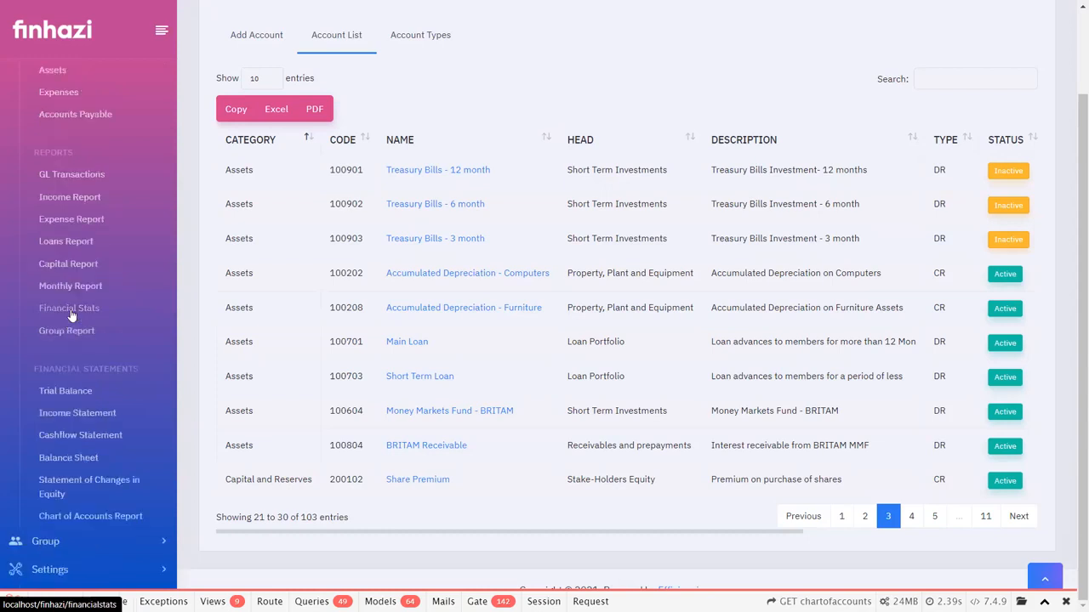
left_click(57, 247)
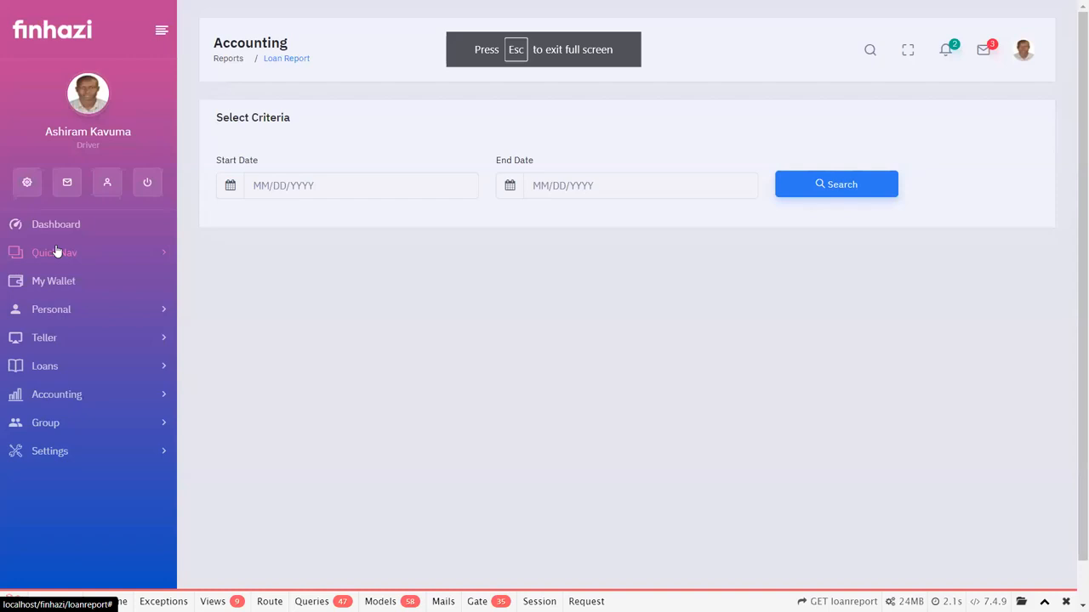
Run the loan report with start date 10/01/2020 and end date 10/28/2021.
left_click(300, 187)
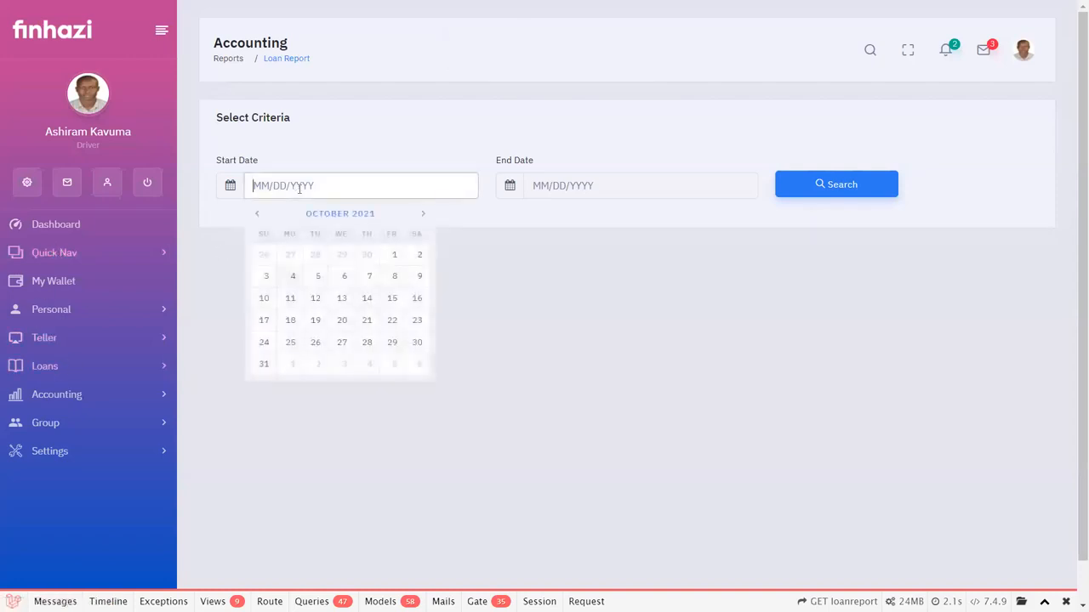
left_click(395, 256)
left_click(335, 177)
key("BackSpace")
type("0")
left_click(687, 188)
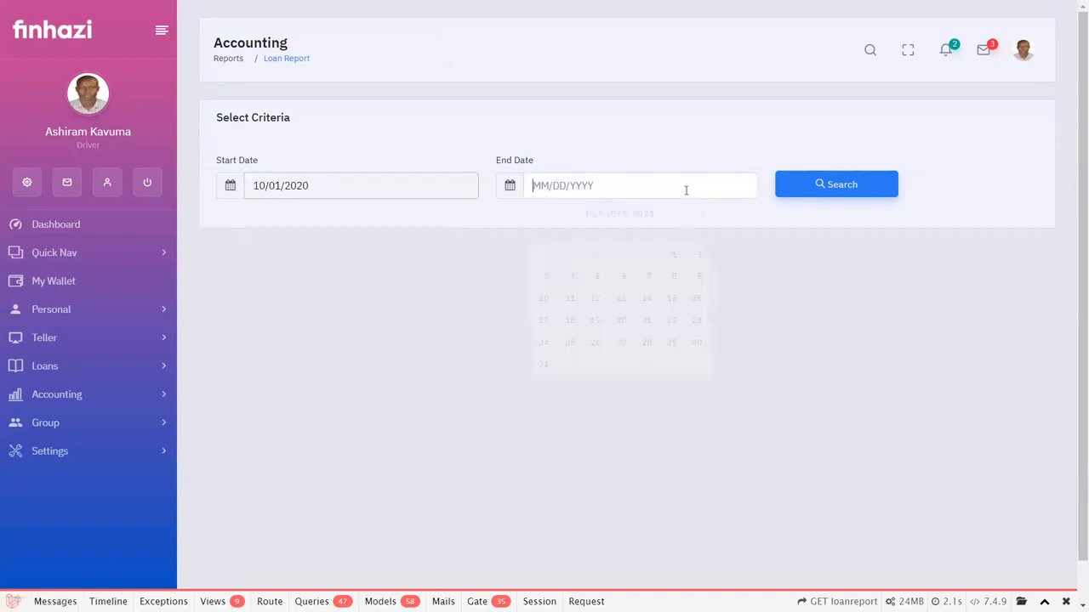
left_click(648, 343)
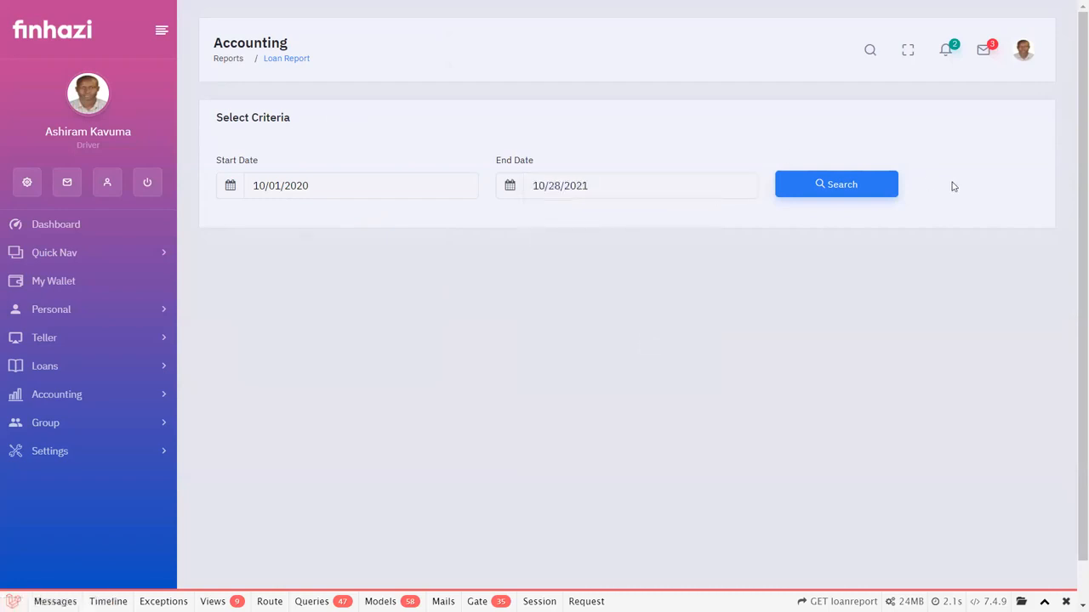
left_click(836, 187)
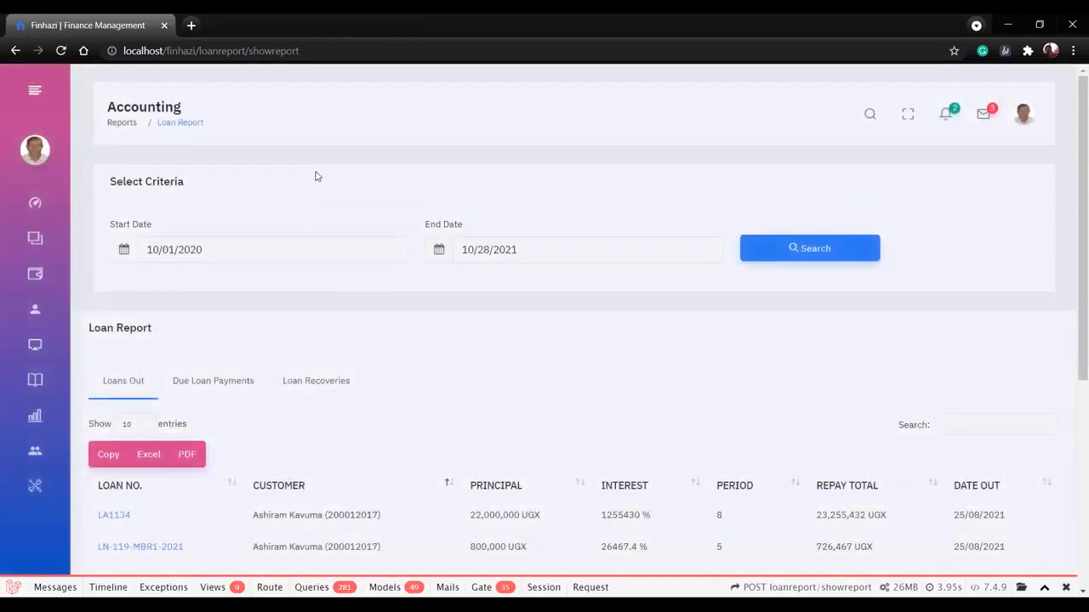
Review the Loans Out entries in the loan report and highlight their total.
scroll(315, 205, "down", 4)
scroll(313, 247, "down", 1)
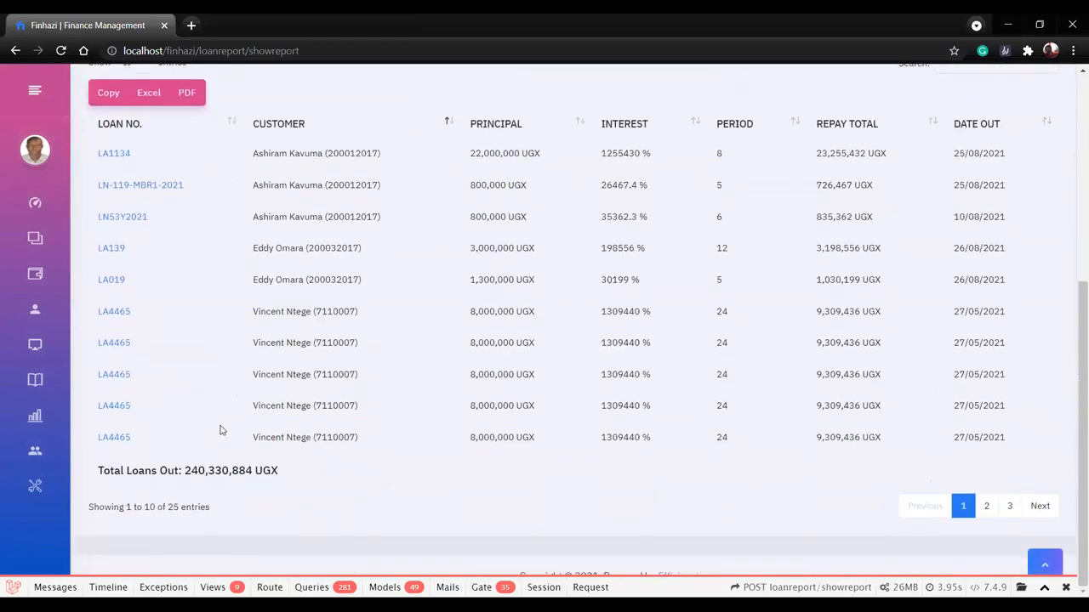
left_click_drag(288, 469, 189, 470)
Show the Due Loan Payments of the loan report, review the entries and highlight the total due.
scroll(192, 308, "up", 3)
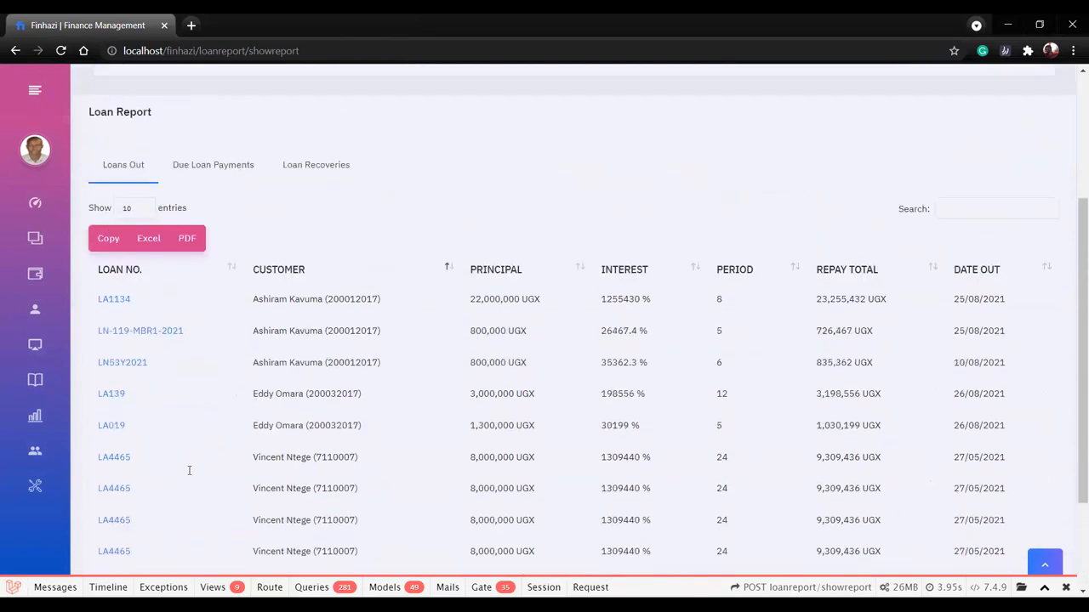
left_click(192, 308)
scroll(197, 327, "down", 1)
scroll(198, 327, "down", 2)
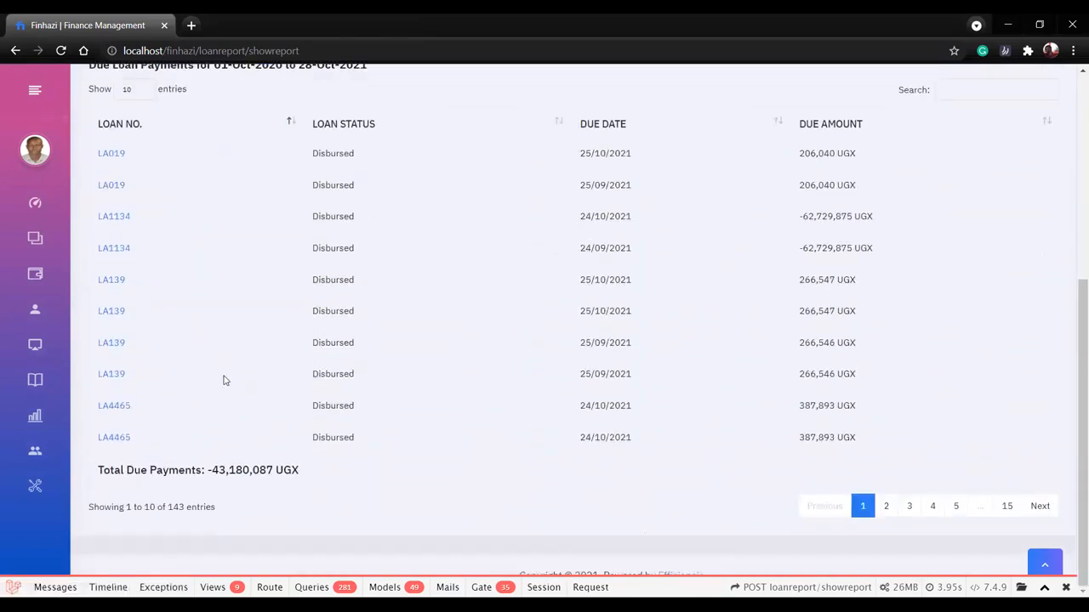
left_click_drag(300, 471, 208, 470)
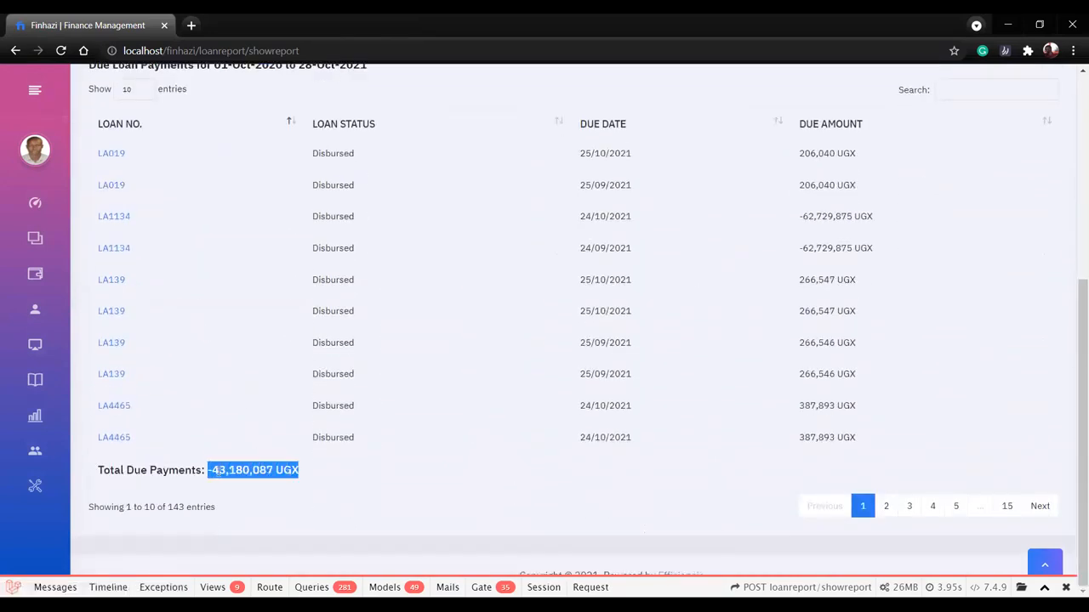
Show the Loan Recoveries of the loan report, review the entries and highlight the loan recovery rate.
scroll(256, 426, "up", 5)
left_click(315, 380)
scroll(315, 380, "down", 5)
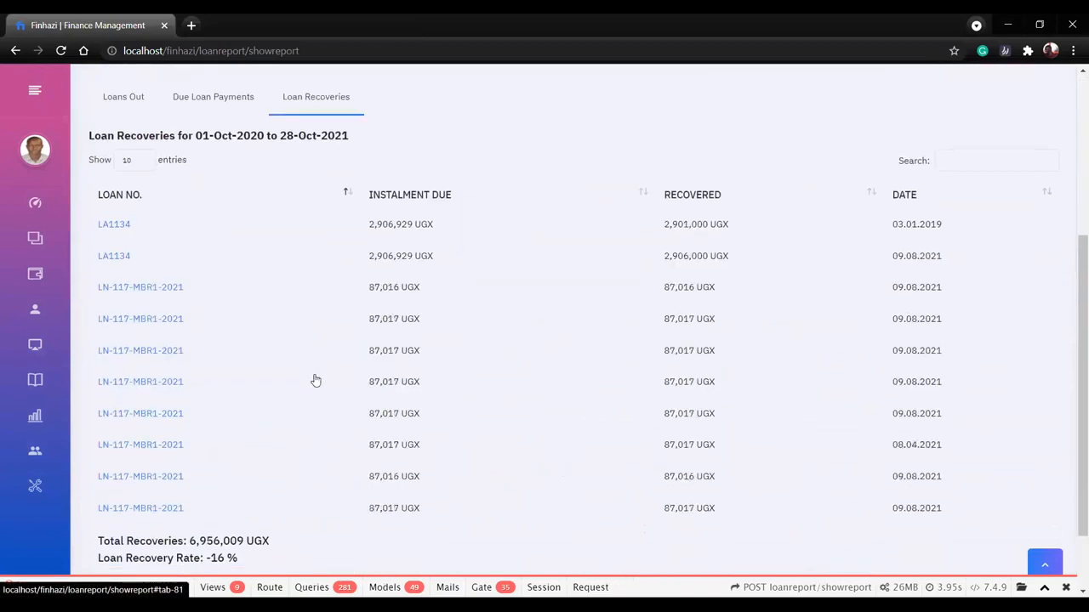
left_click_drag(244, 470, 205, 475)
scroll(219, 455, "up", 5)
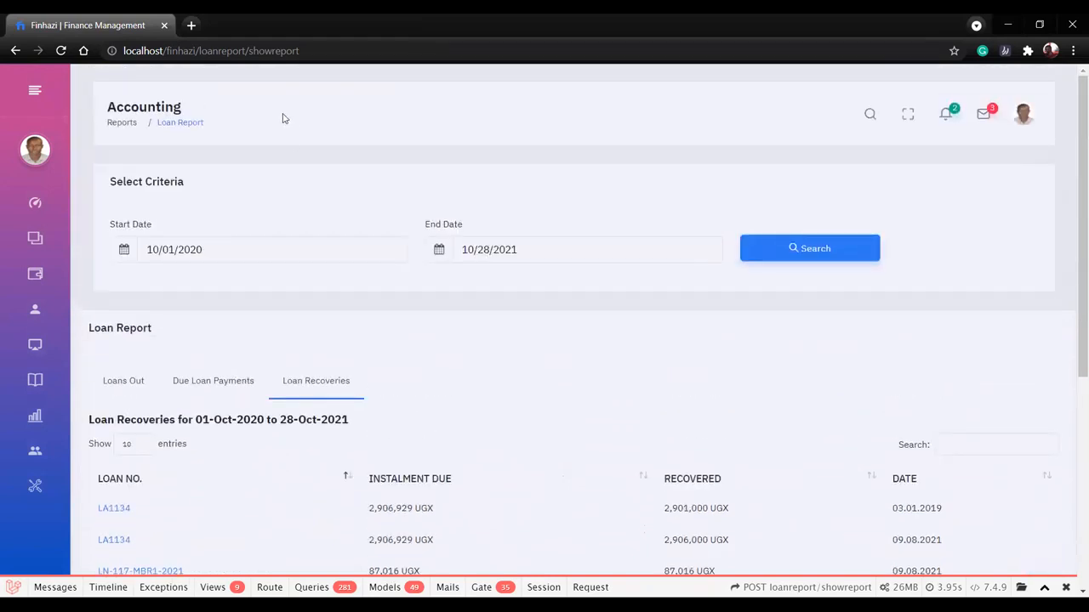
Expand the Accounting group again and look over its Reports and Financial Statements pages.
mouse_move(28, 354)
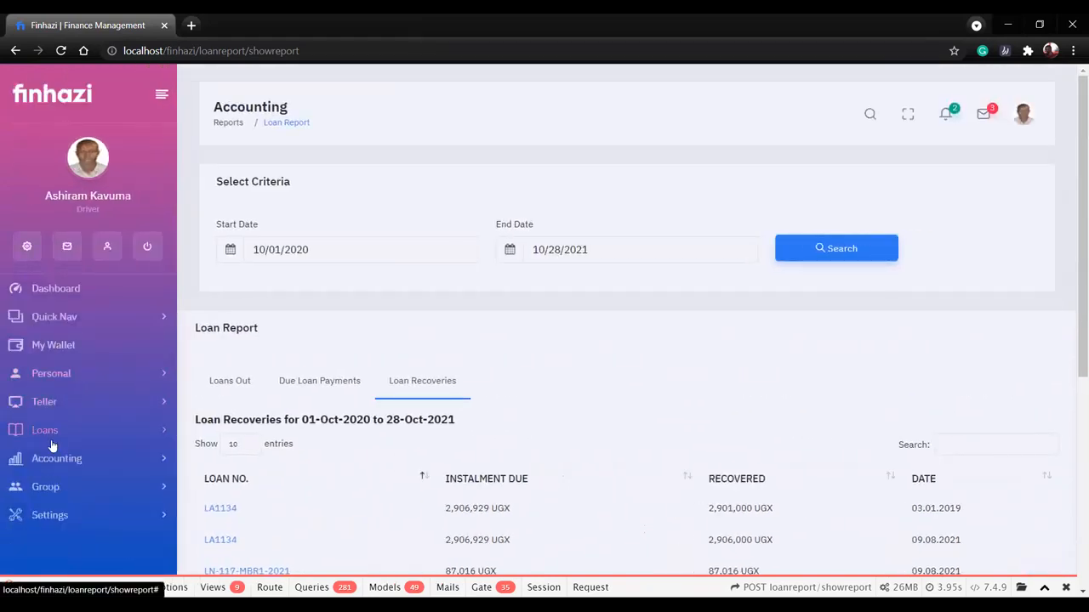
left_click(54, 434)
left_click(58, 439)
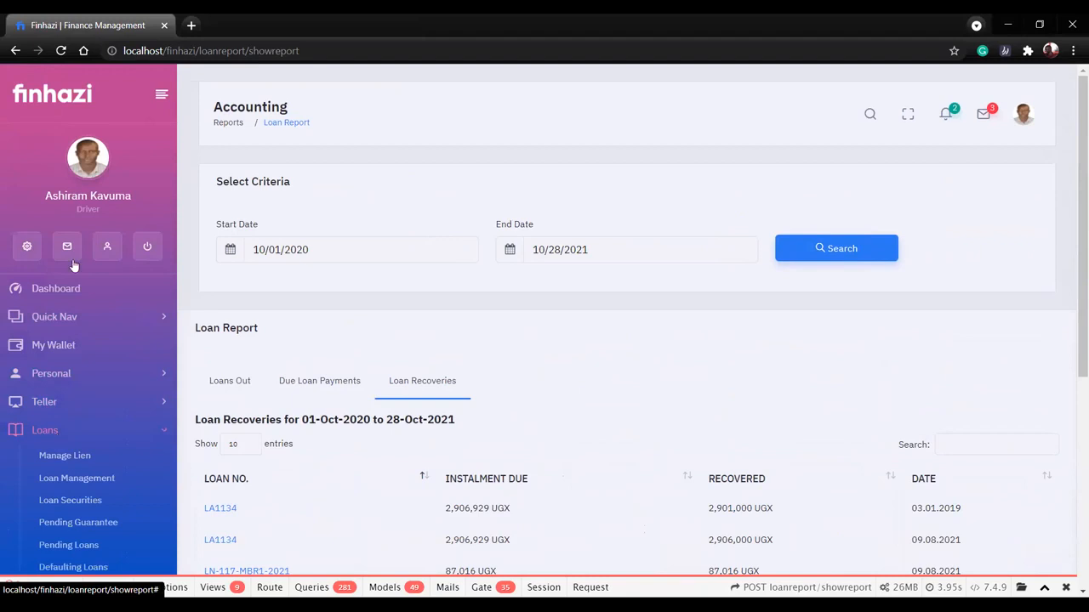
scroll(64, 304, "down", 2)
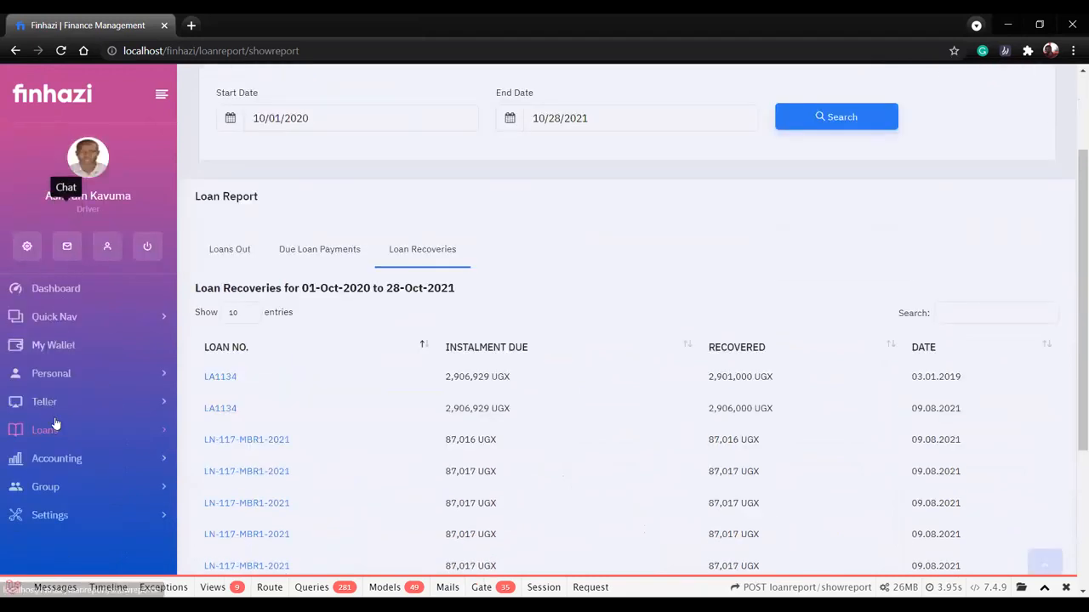
scroll(68, 457, "down", 4)
left_click(61, 458)
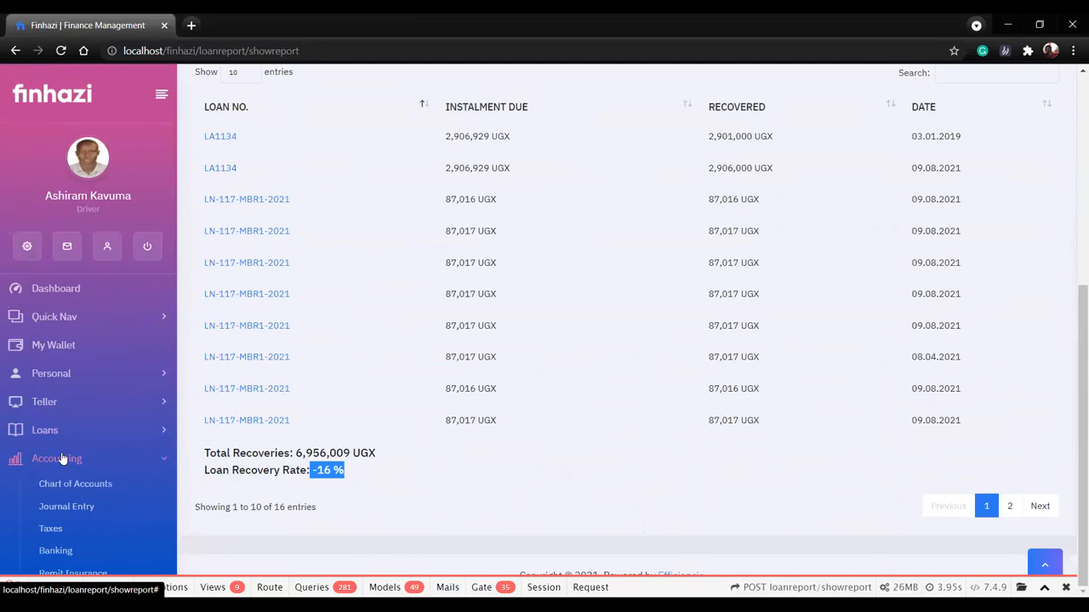
scroll(66, 448, "down", 5)
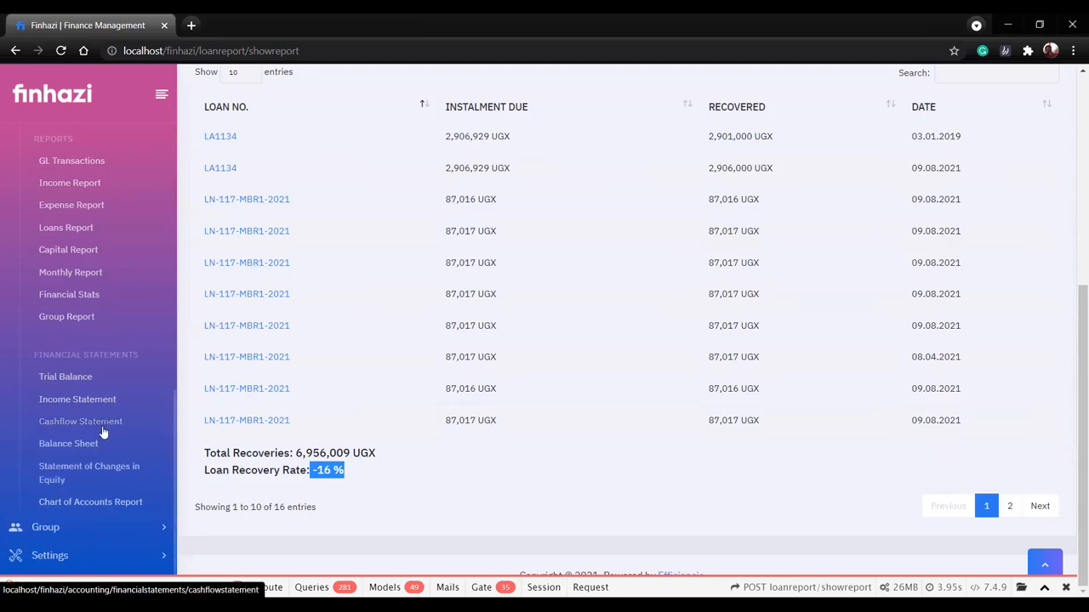
Expand the Group section, look over its pages and open Member Management.
left_click(66, 525)
scroll(68, 525, "down", 5)
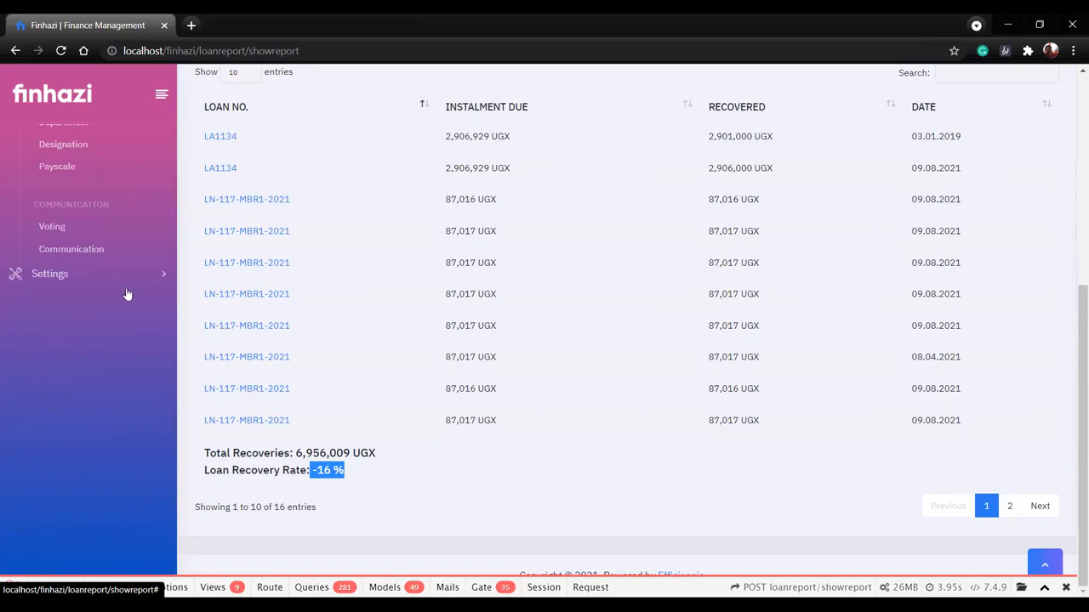
scroll(126, 293, "up", 5)
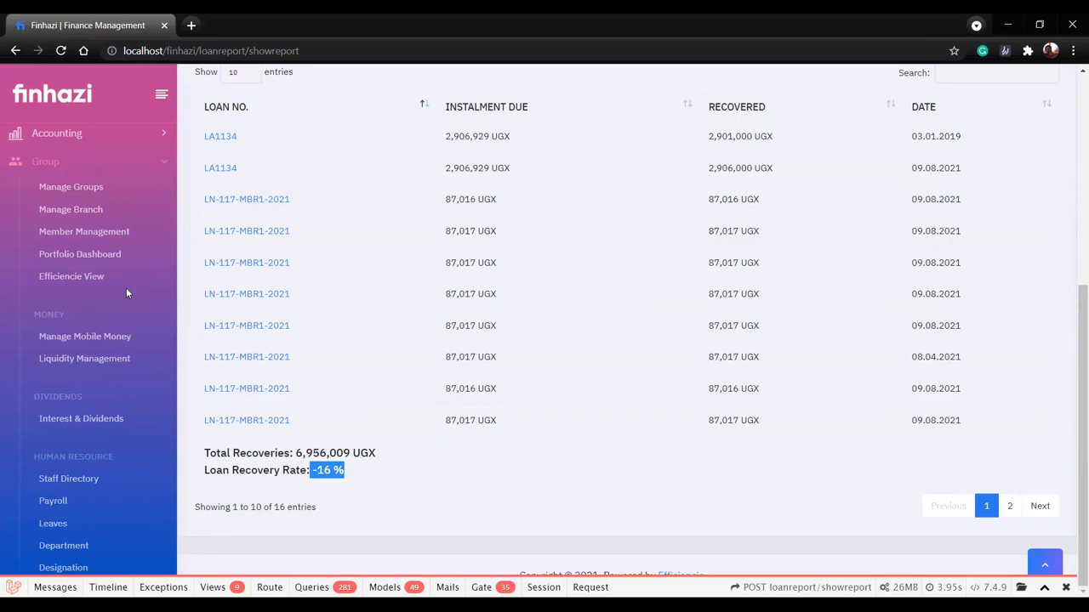
left_click(75, 229)
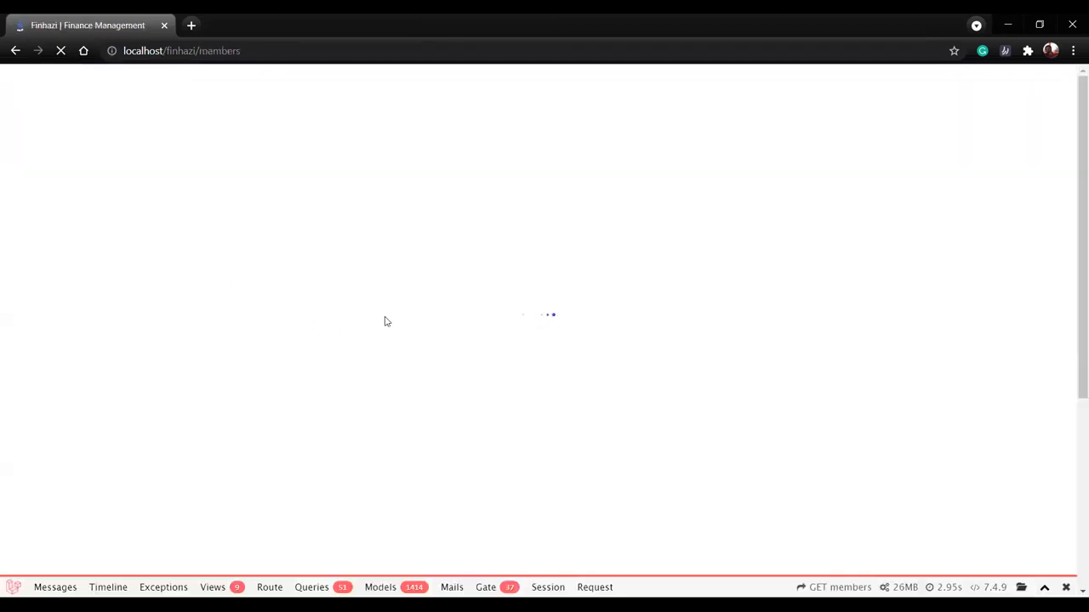
Search the group member list by the member's first name and open the last matching member's profile for editing.
key("F11")
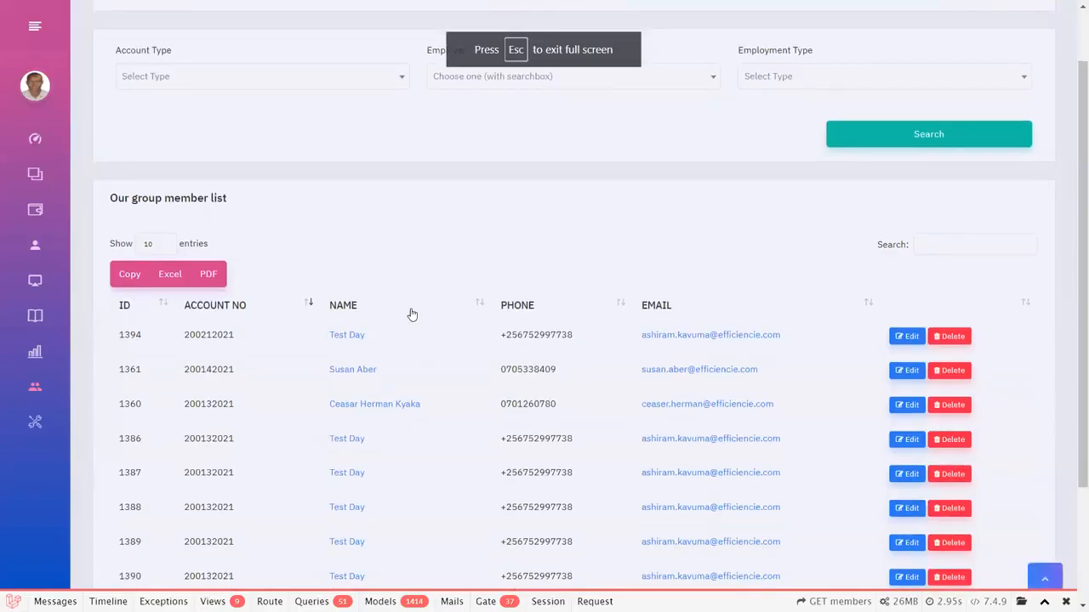
left_click(969, 249)
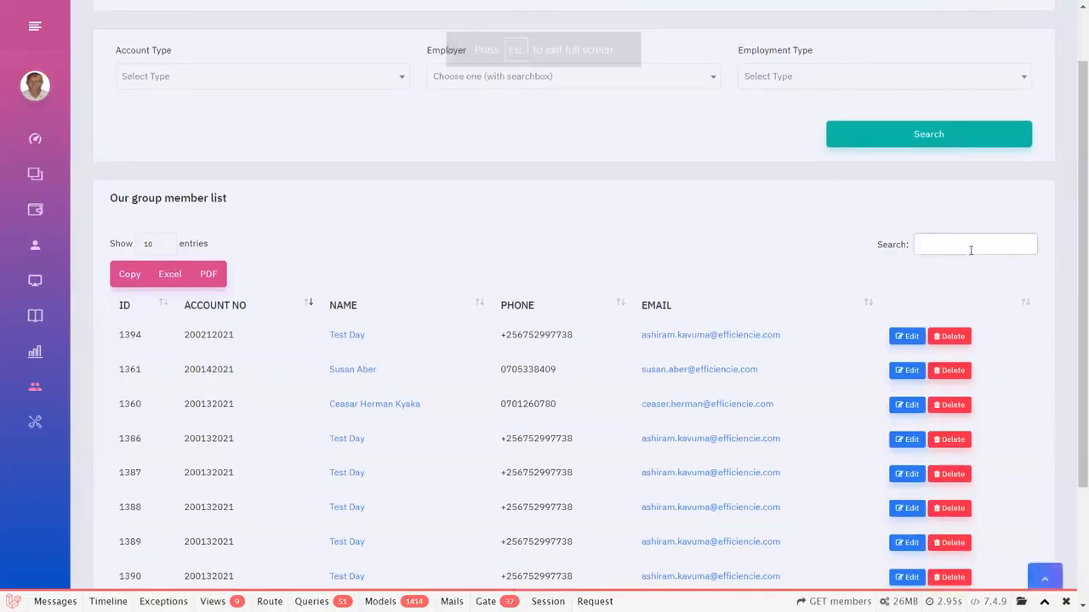
type("ash")
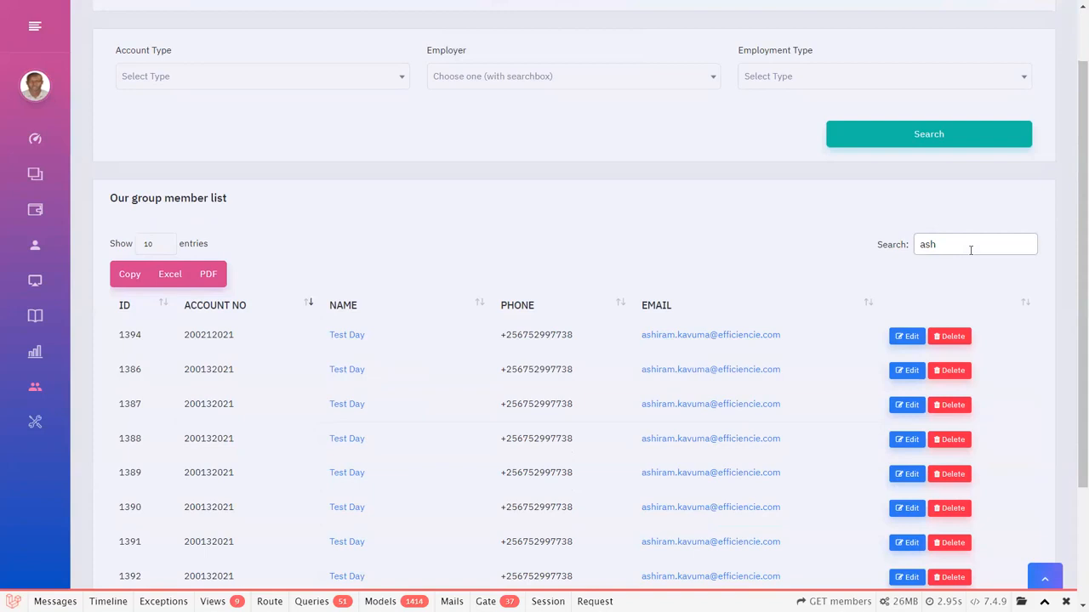
type("iram")
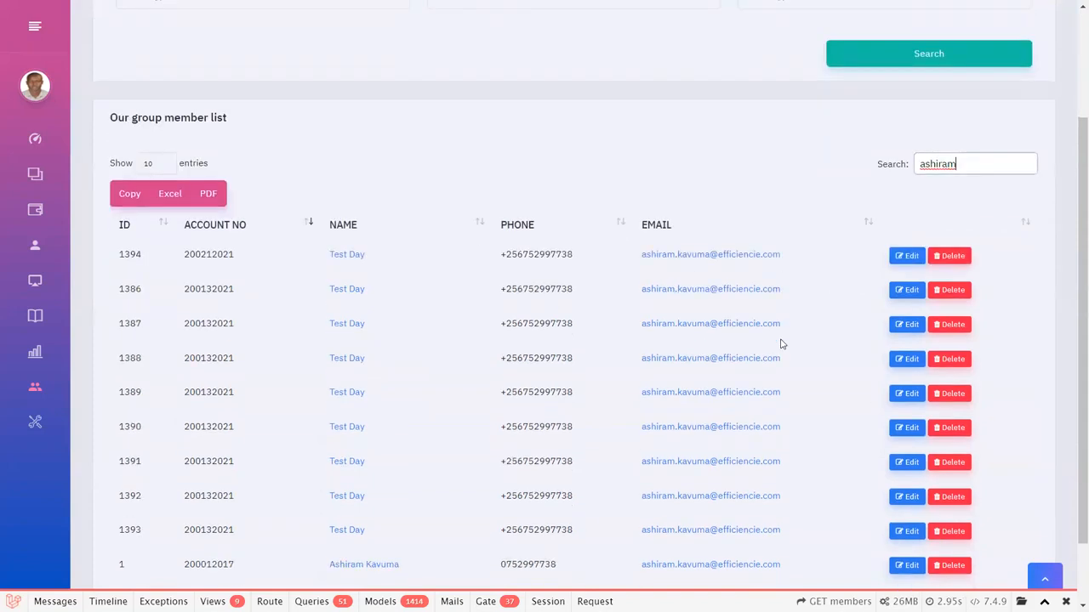
scroll(779, 342, "down", 2)
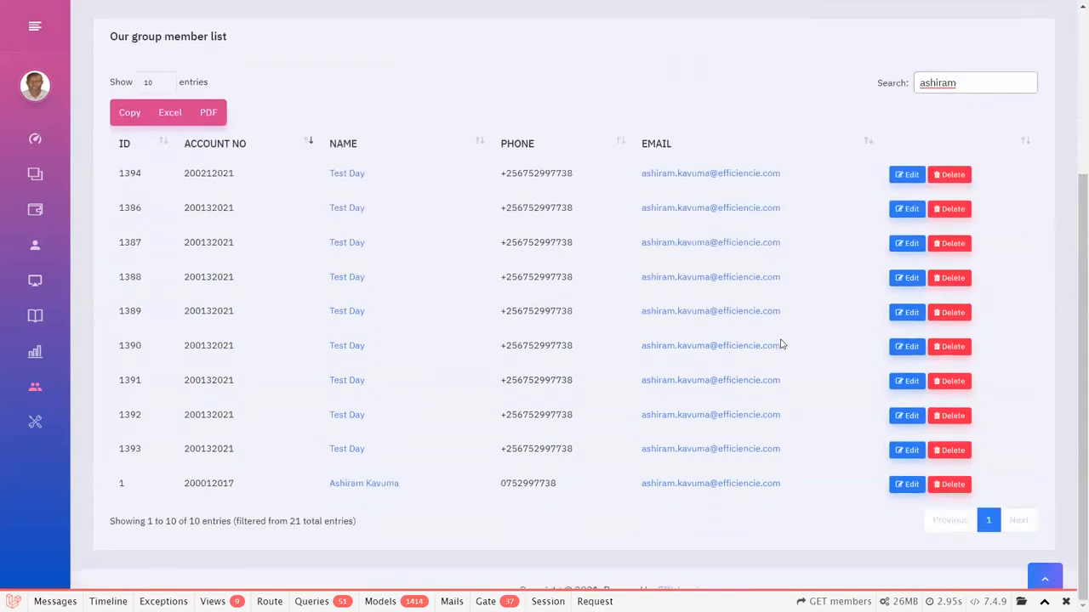
left_click(906, 484)
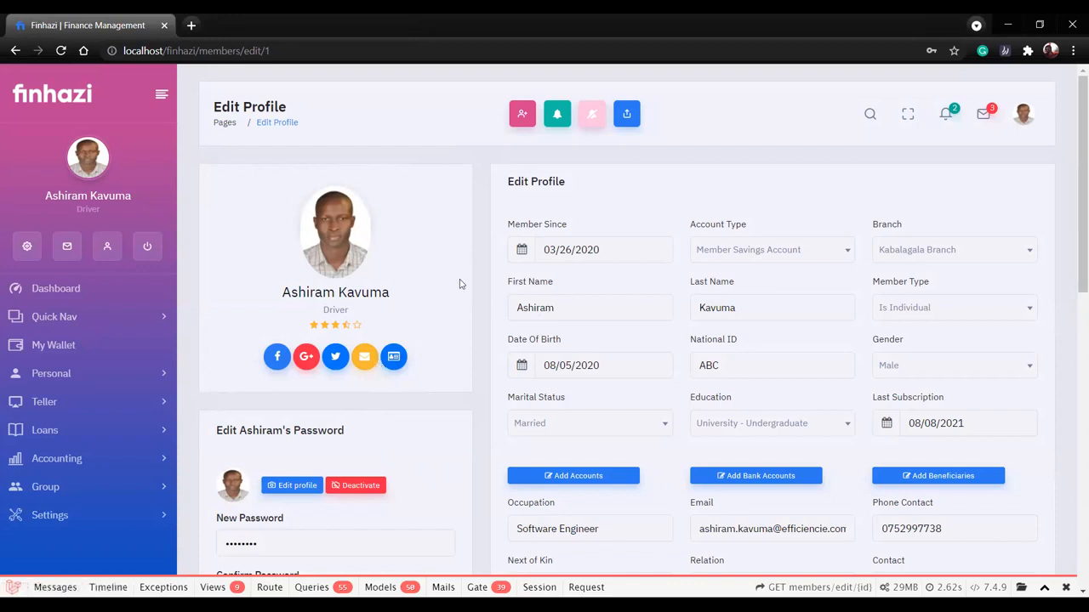
Review the member's Edit Profile page, including personal details, password section, employment fields and beneficiaries.
scroll(460, 283, "down", 3)
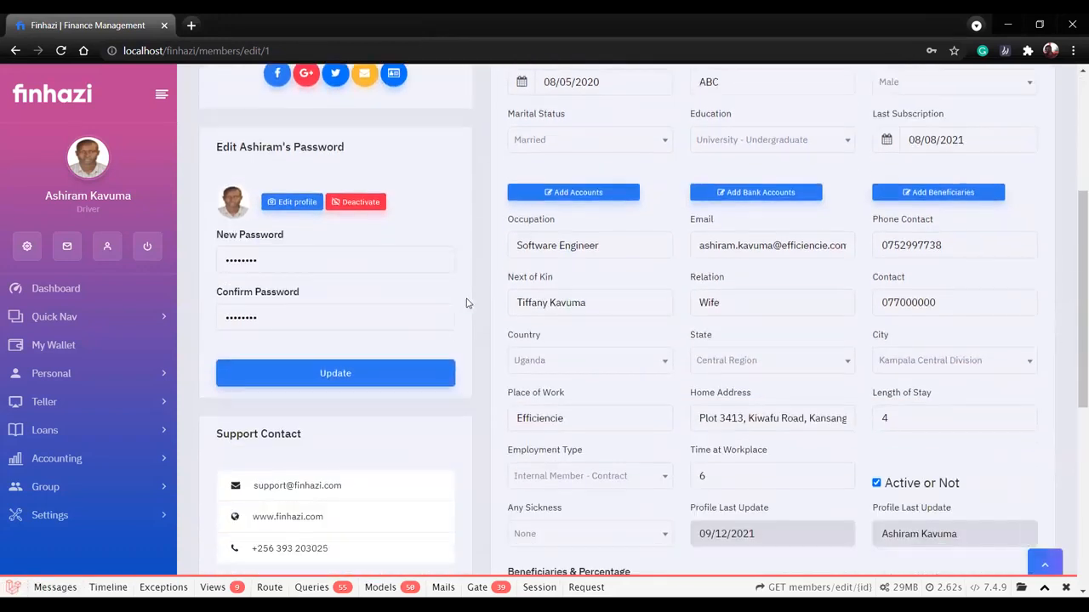
scroll(467, 302, "down", 1)
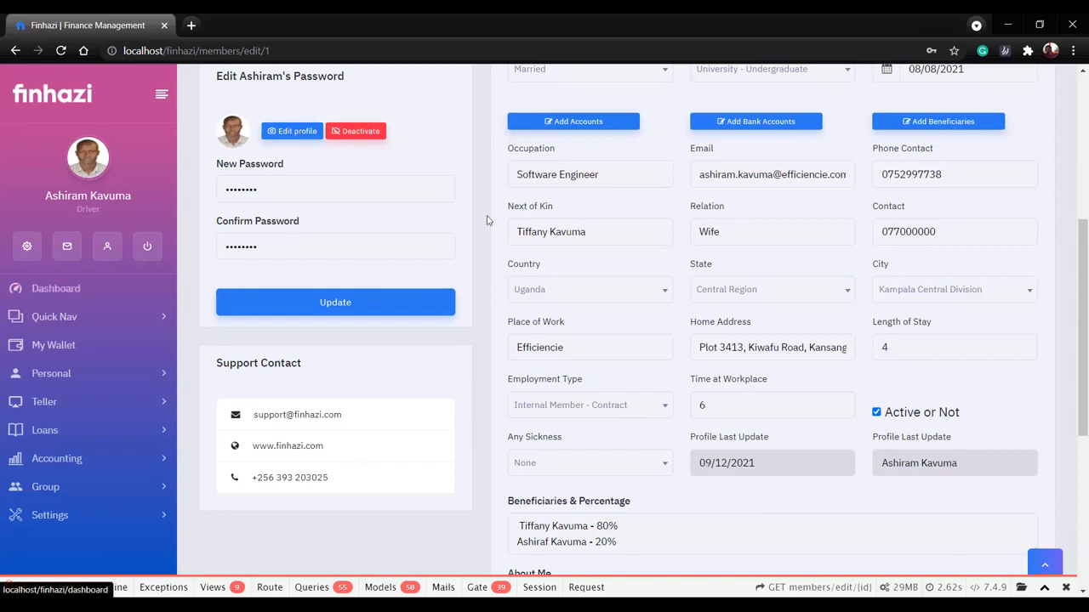
scroll(486, 219, "up", 5)
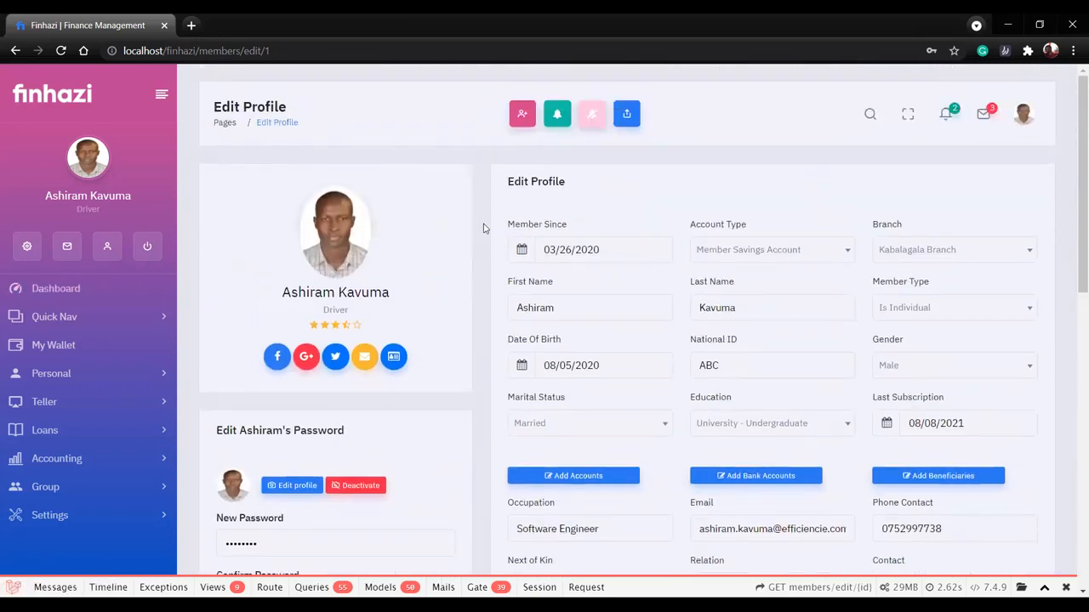
scroll(487, 219, "down", 3)
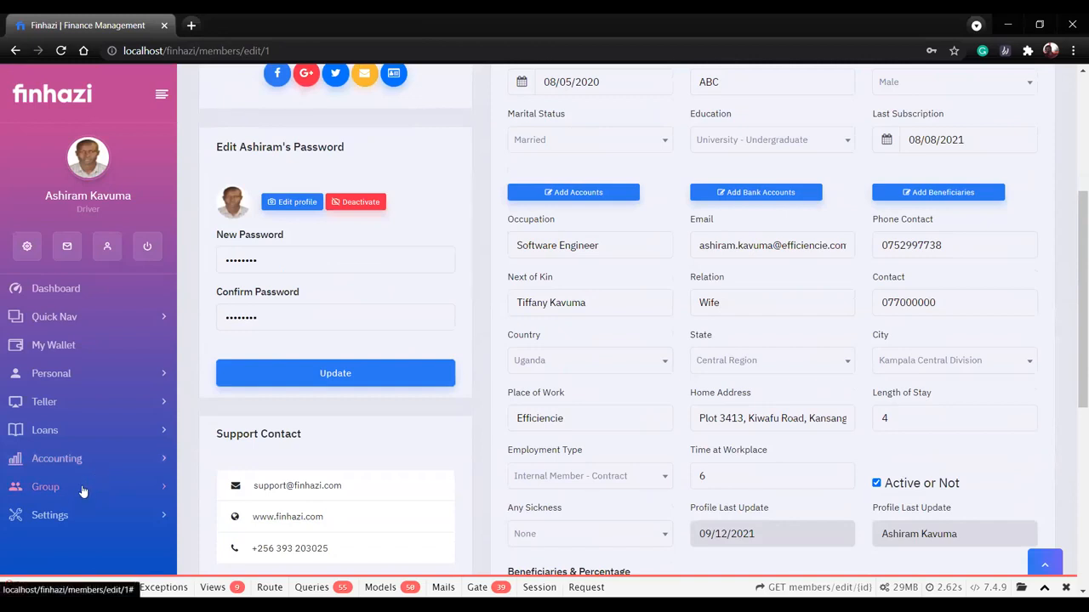
Expand the Group section again and look over its Money, Dividends and Human Resource pages.
left_click(83, 488)
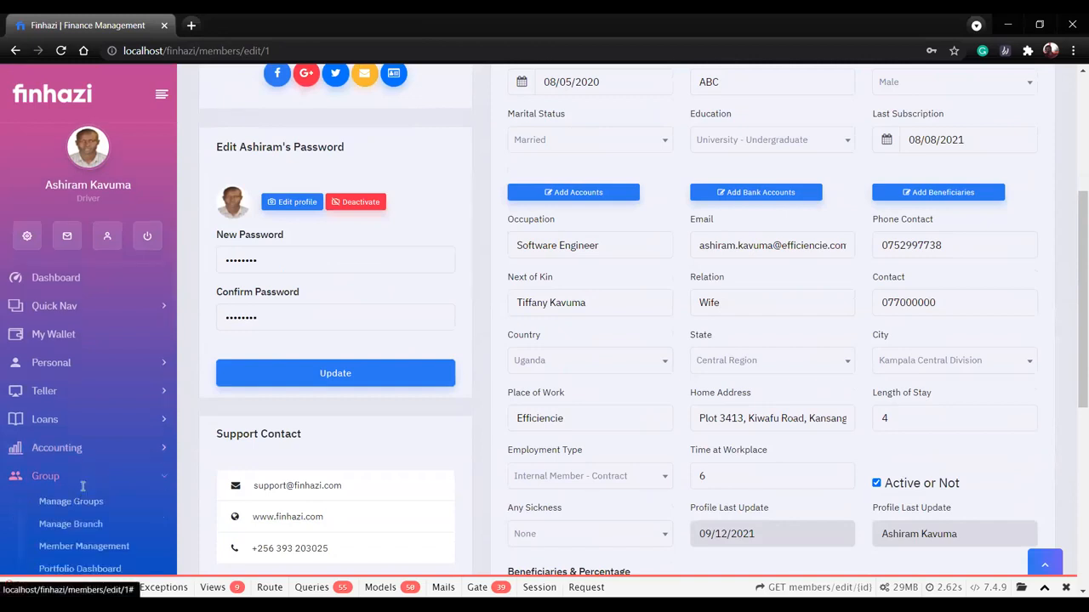
scroll(82, 487, "down", 3)
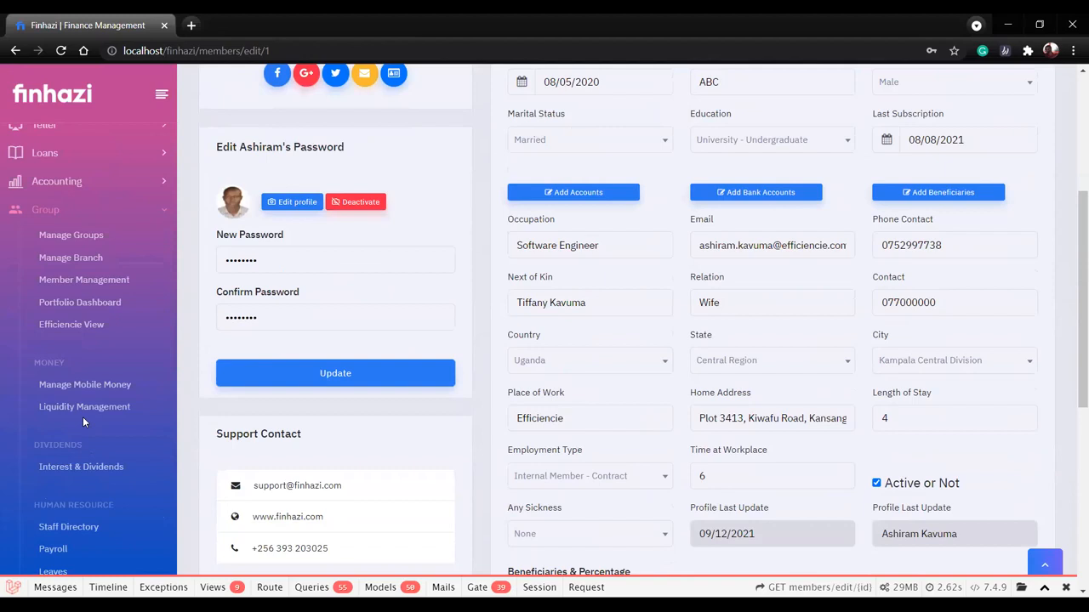
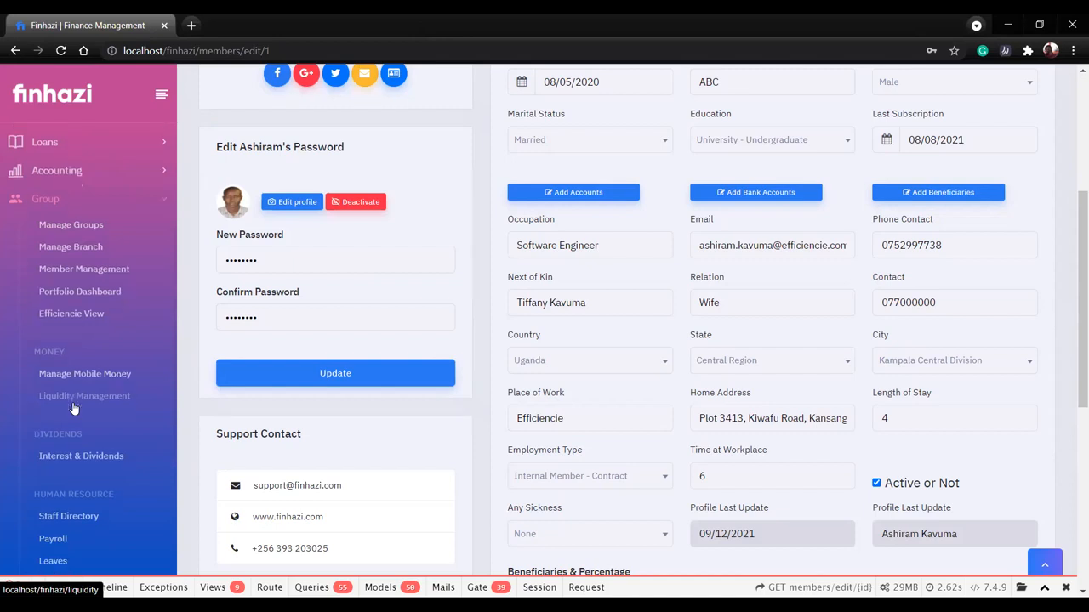
Open the Interest & Dividends page and enter a value of 200 for the 2021 dividend per share.
scroll(72, 456, "down", 1)
left_click(72, 456)
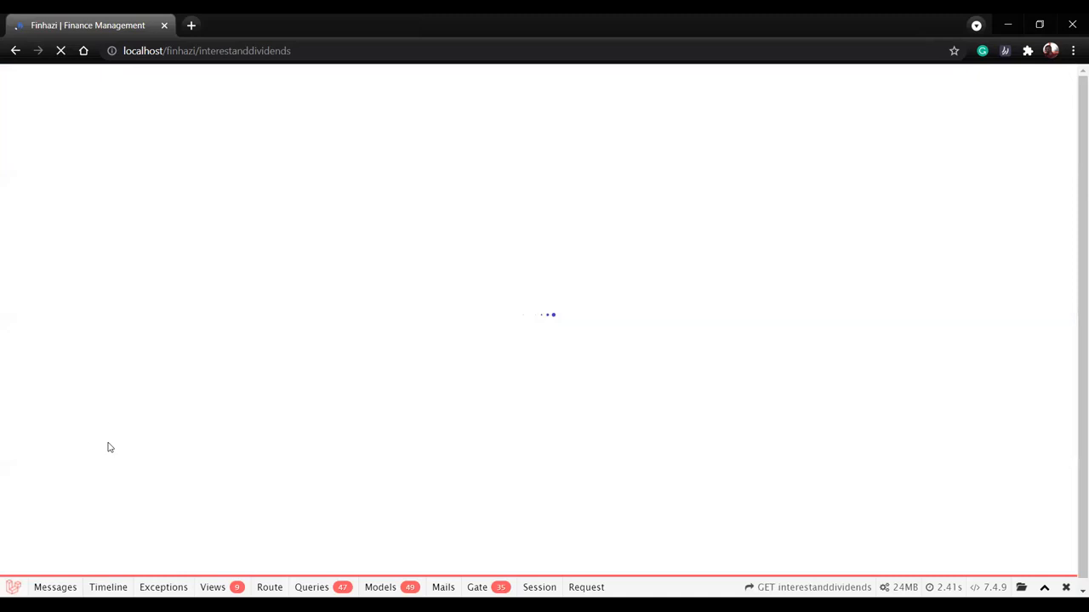
key("F11")
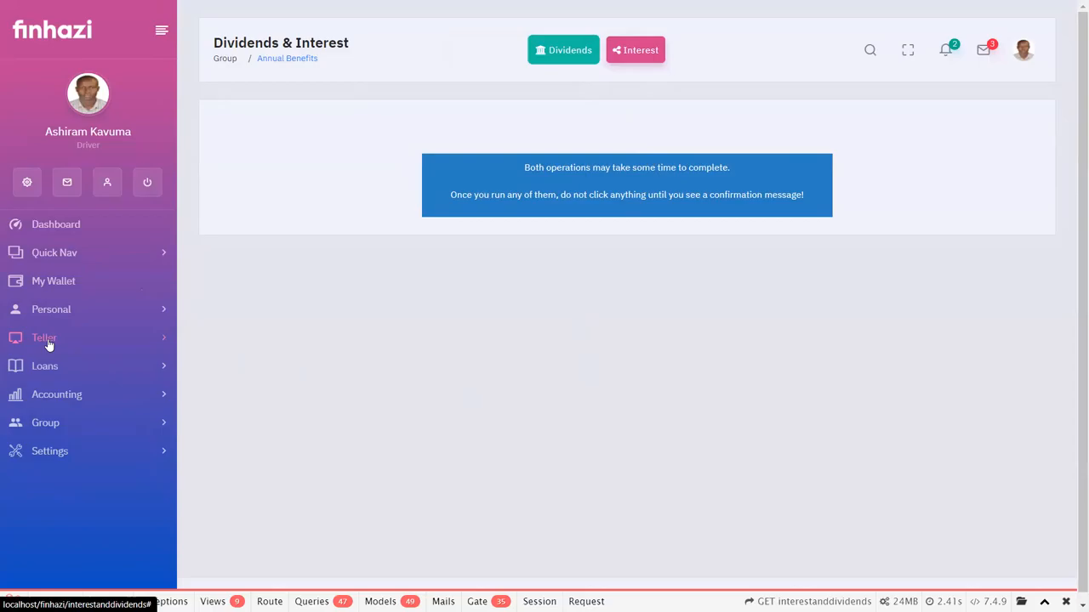
left_click(555, 50)
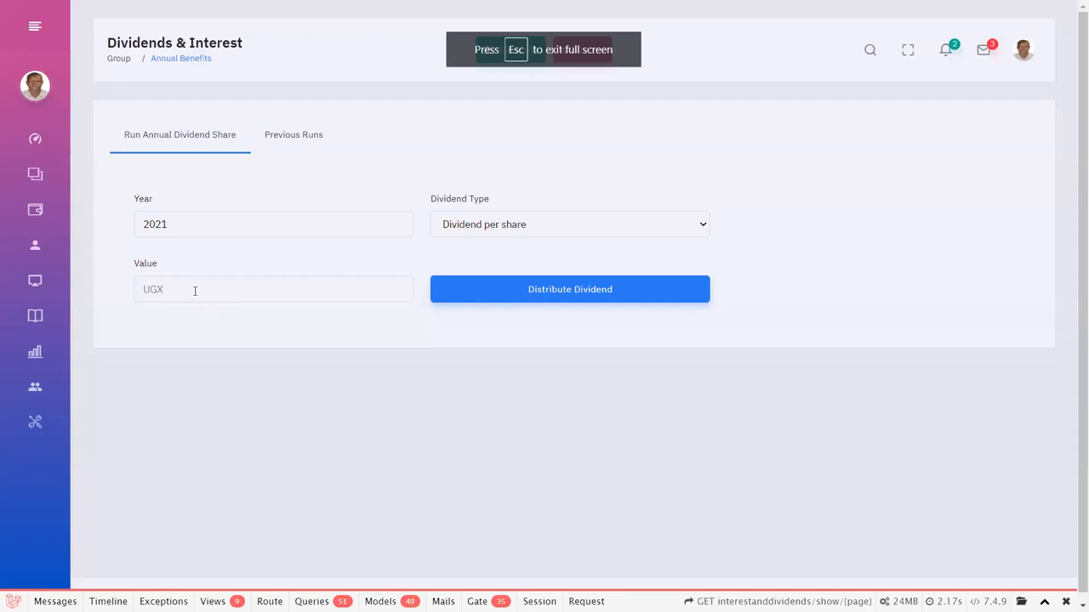
left_click(195, 291)
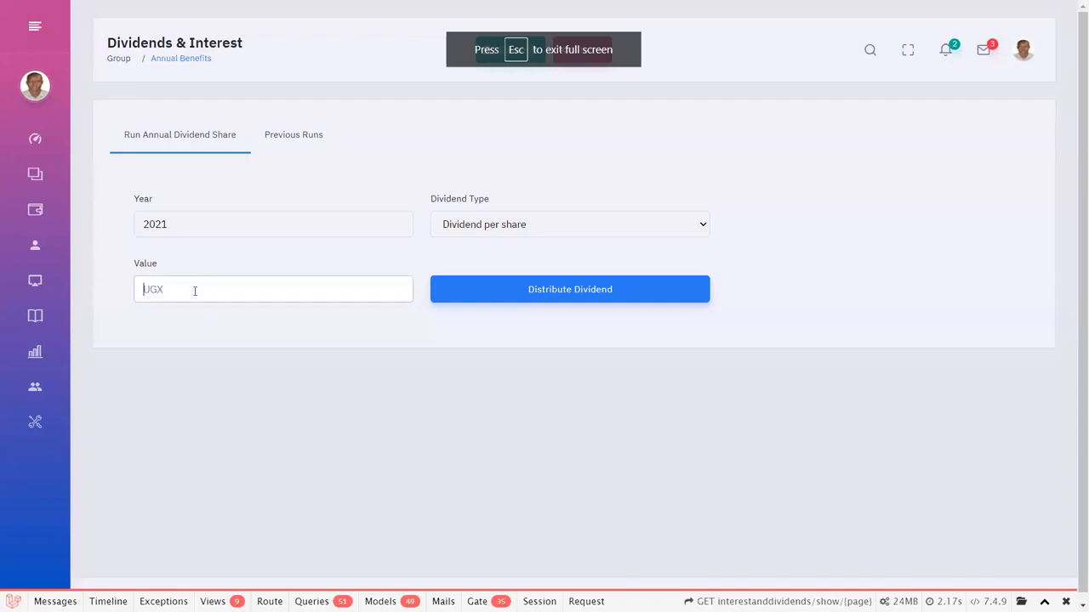
type("200")
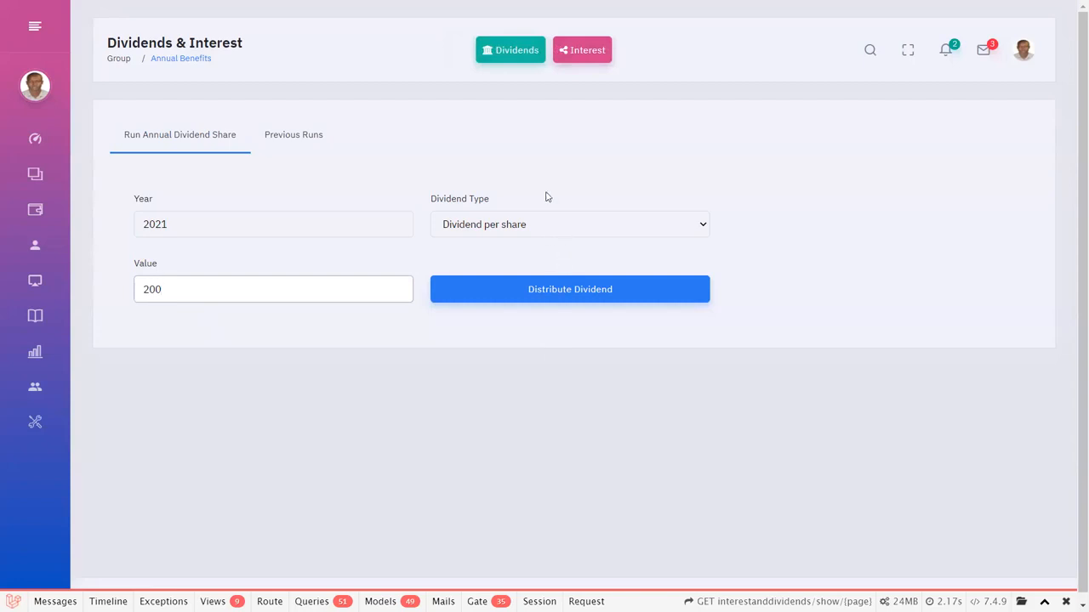
Open the annual interest share form and set the interest rate to 1.5%.
left_click(580, 49)
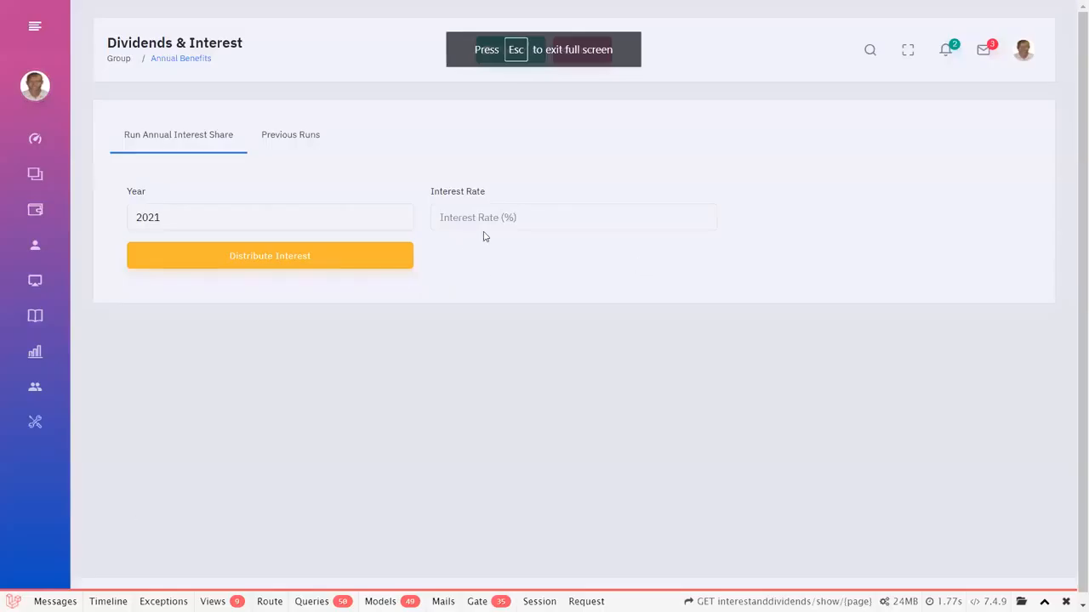
left_click(485, 220)
type("1.5")
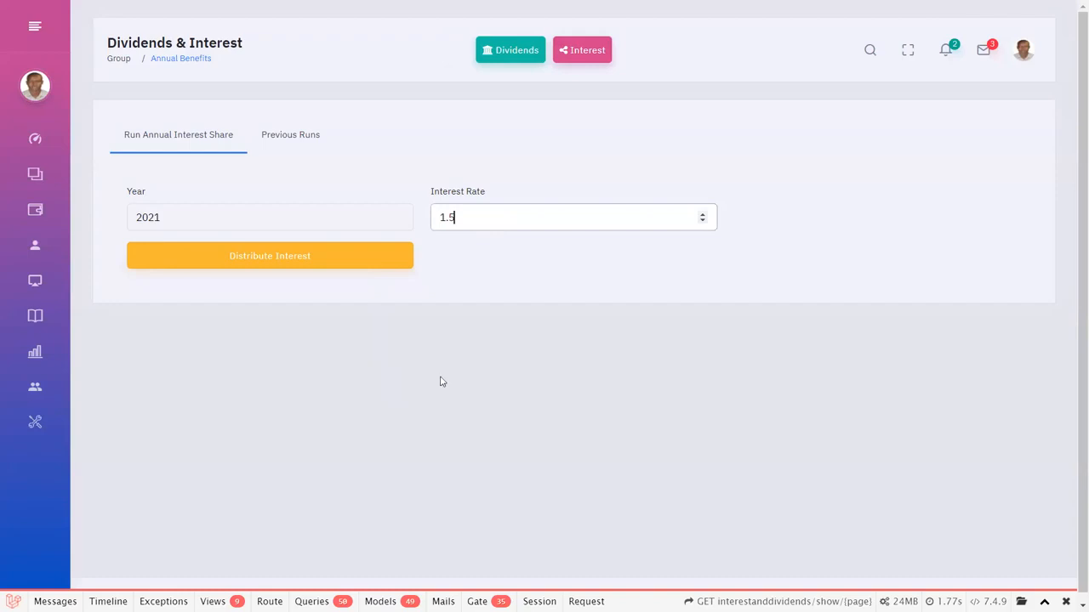
Expand the Group section, look over its pages and open the Communication page.
mouse_move(8, 264)
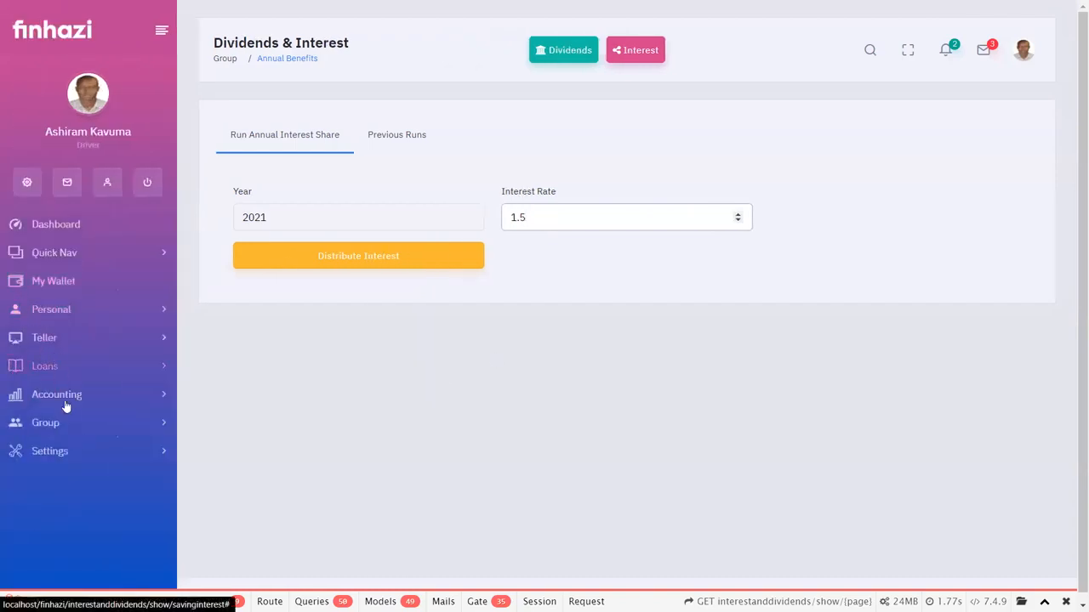
scroll(70, 421, "down", 1)
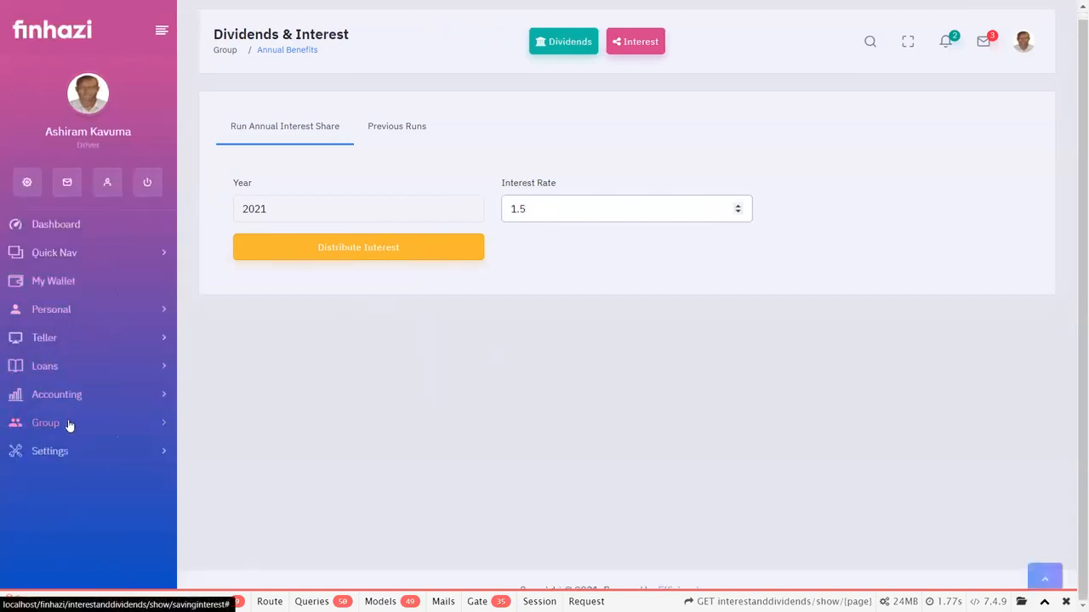
left_click(69, 425)
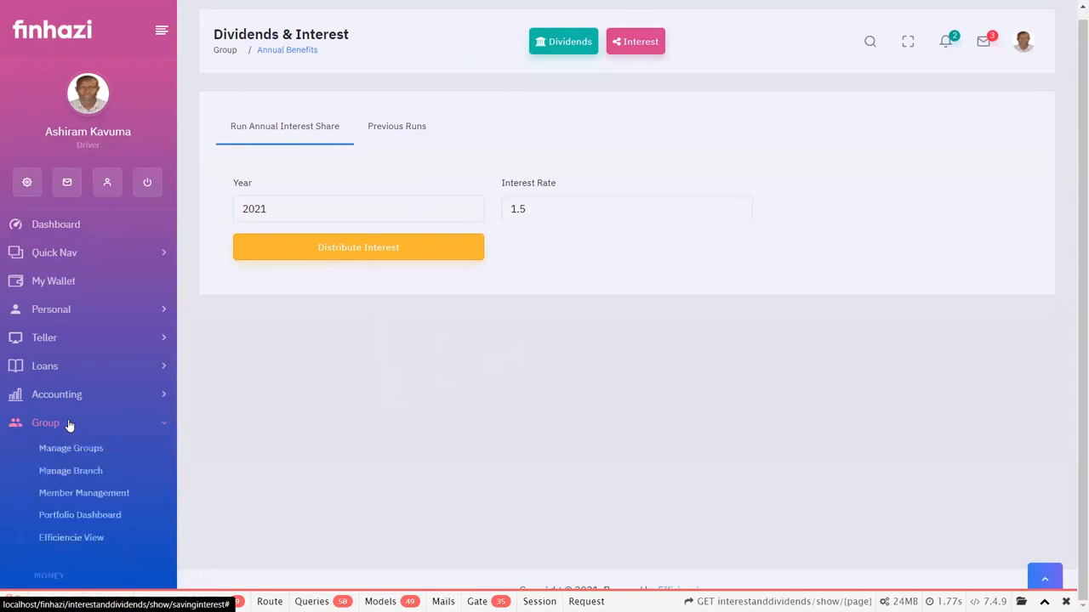
scroll(69, 425, "down", 3)
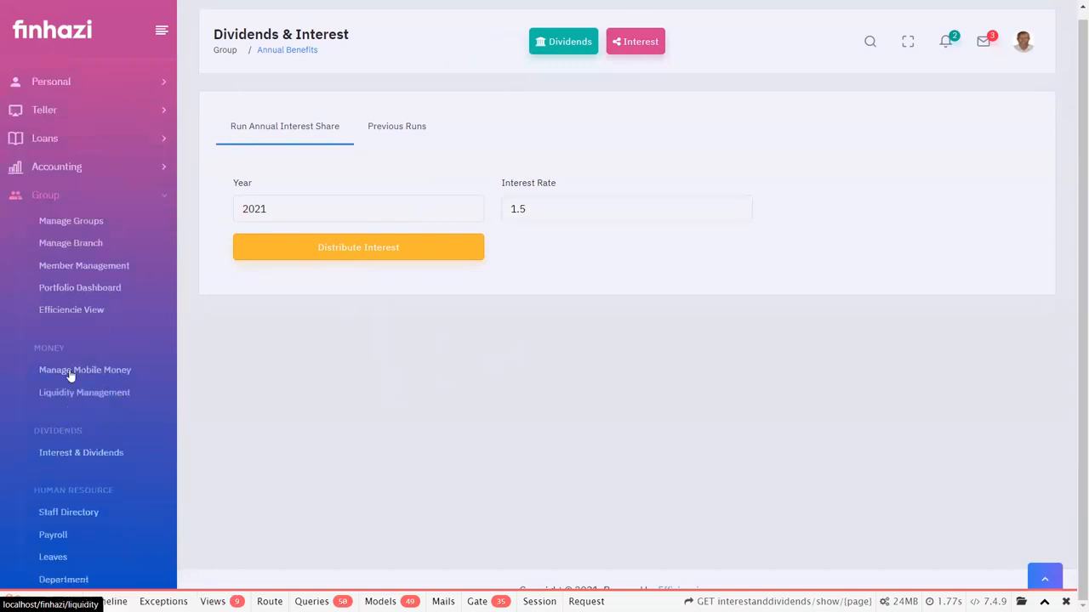
scroll(49, 451, "down", 2)
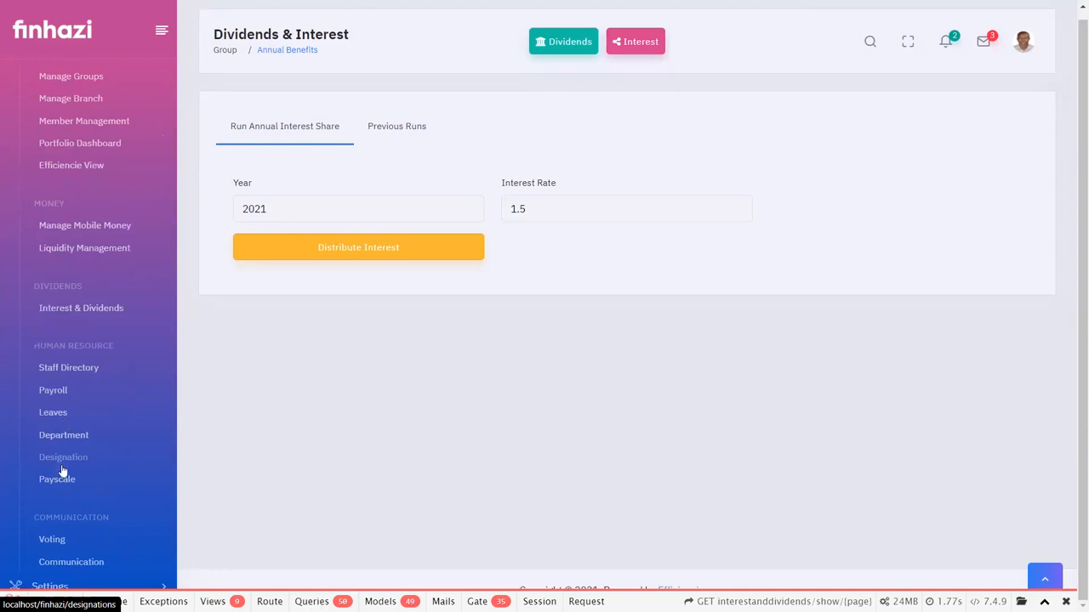
scroll(55, 449, "down", 1)
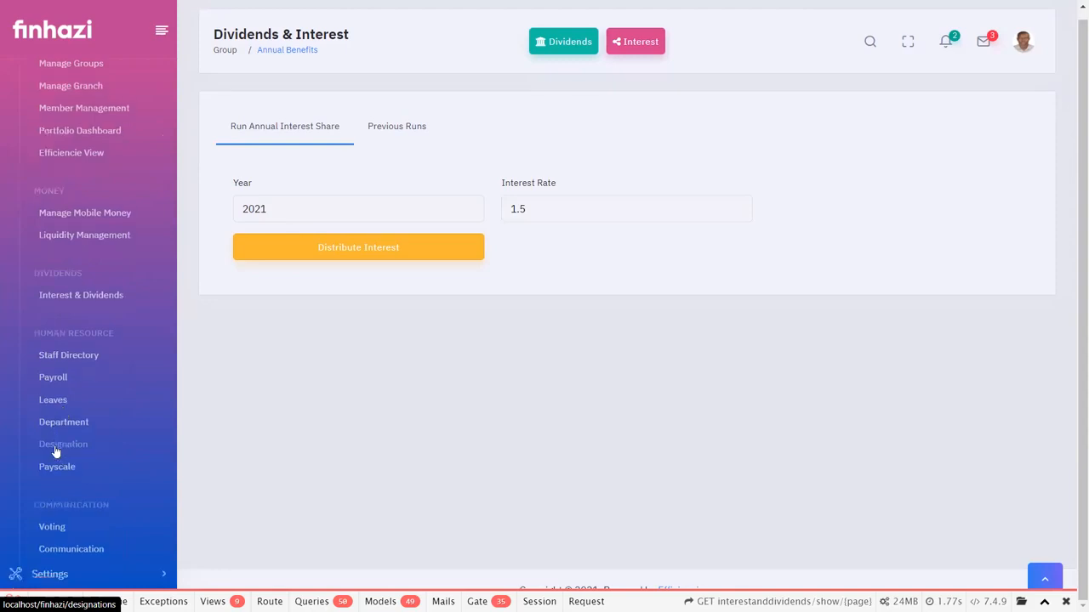
scroll(86, 444, "down", 1)
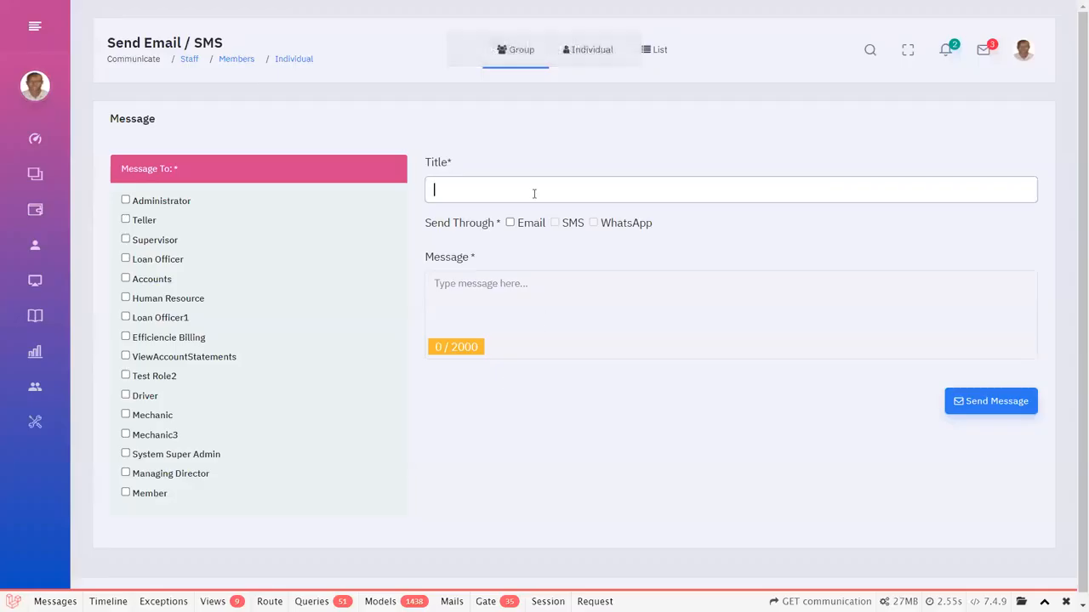
Title the group message "AGM Reminder" and choose Email as the sending channel.
type("AGM")
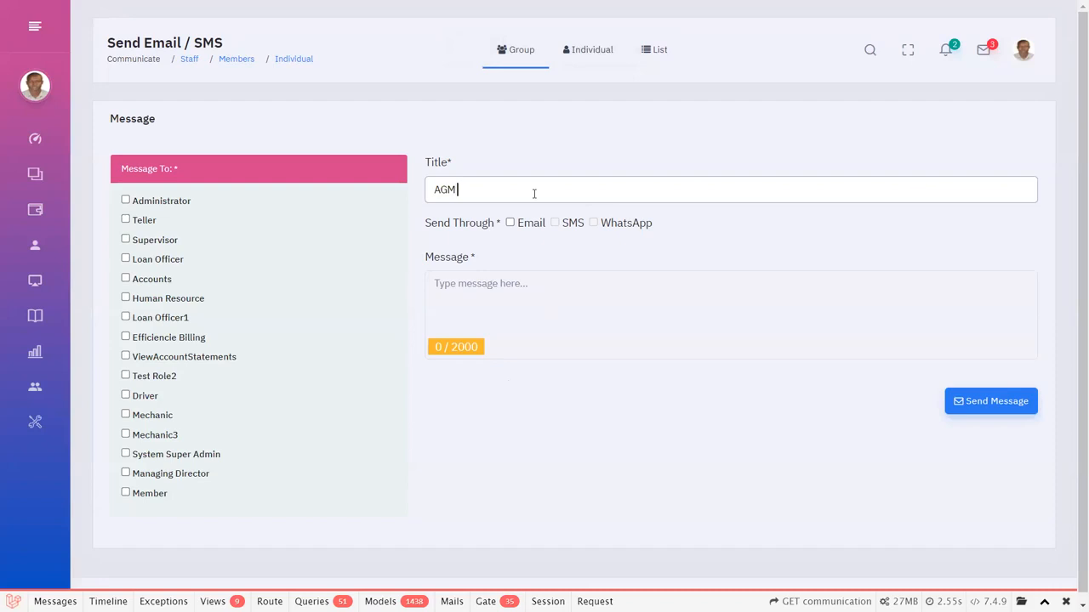
type(" Reminder")
left_click(524, 274)
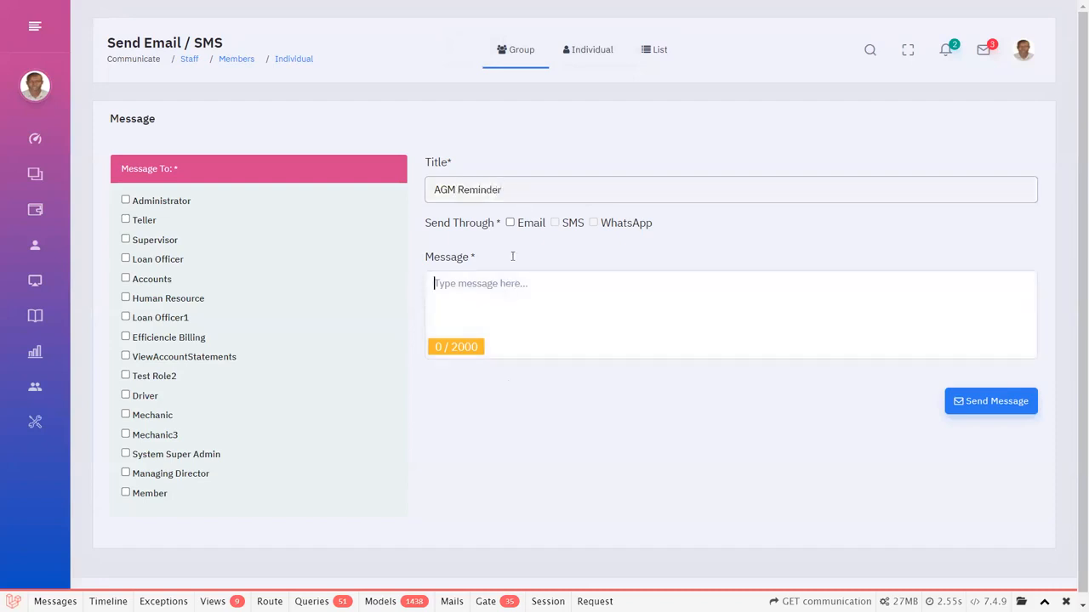
left_click(509, 223)
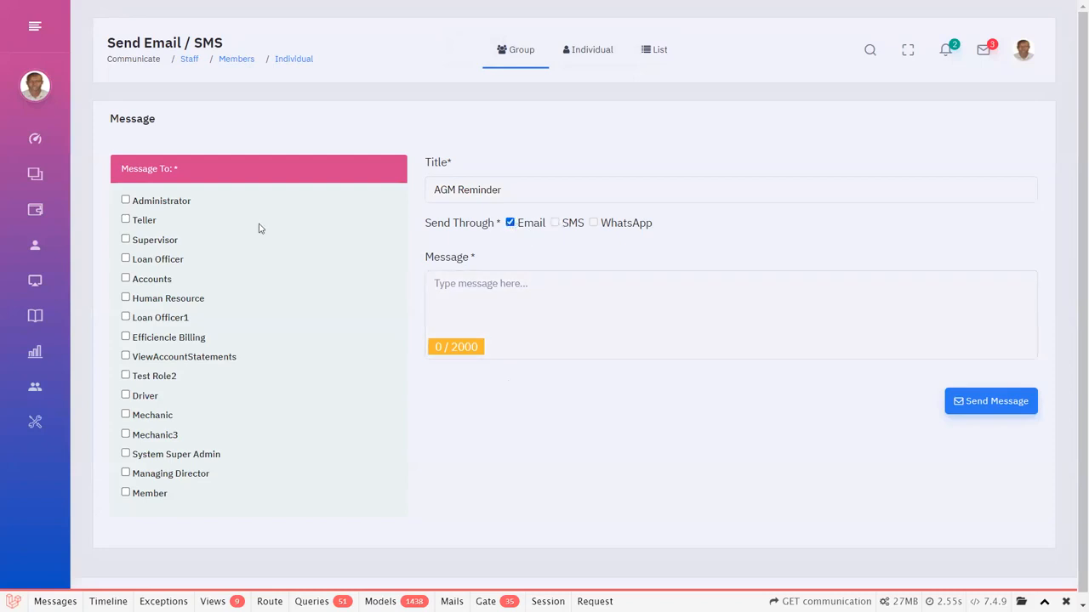
Select Loan Officer1 as the message's only recipient role, leaving Member unselected.
left_click(125, 492)
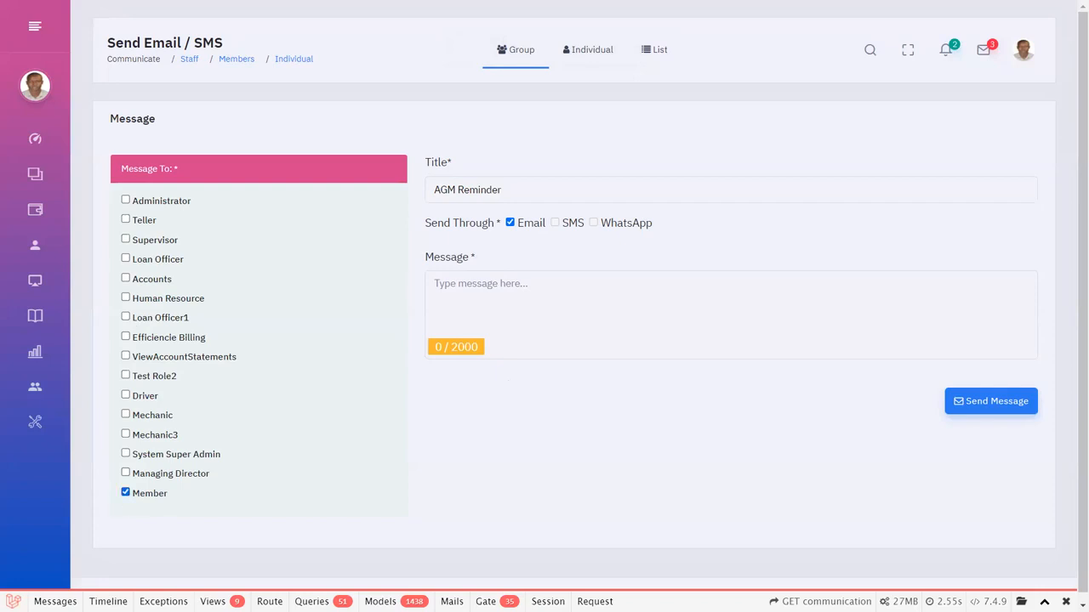
left_click(125, 493)
left_click(125, 318)
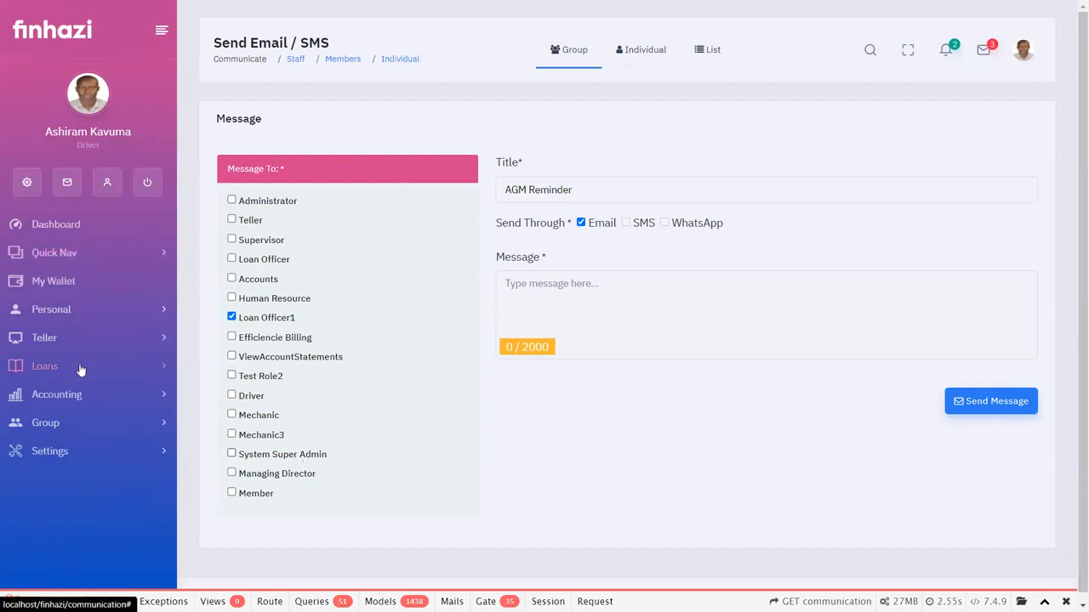
Expand the Group section again and look over its pages down to Communication.
left_click(115, 423)
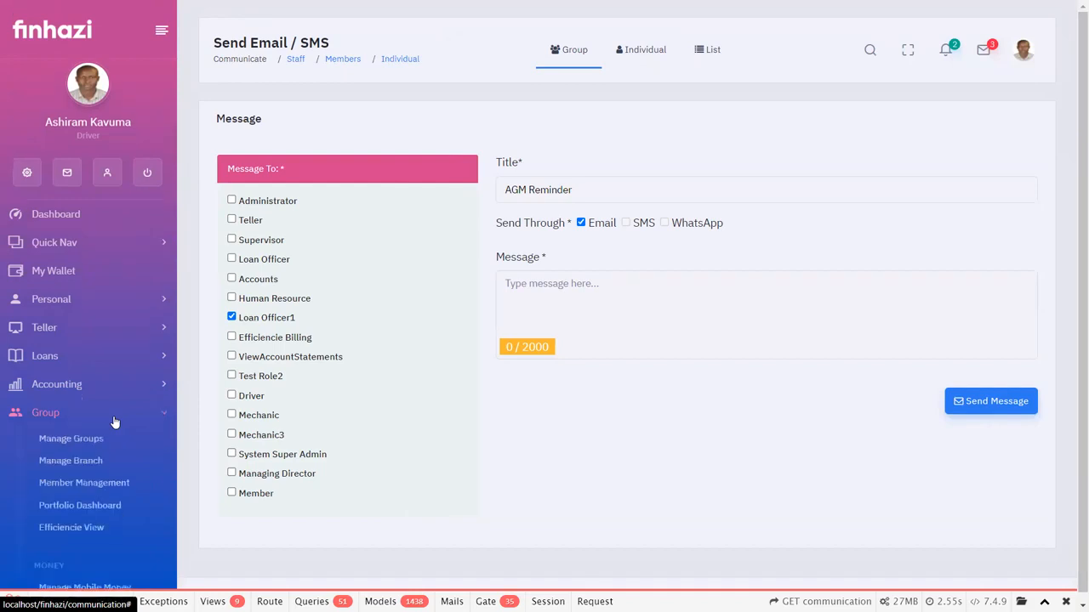
scroll(115, 422, "down", 2)
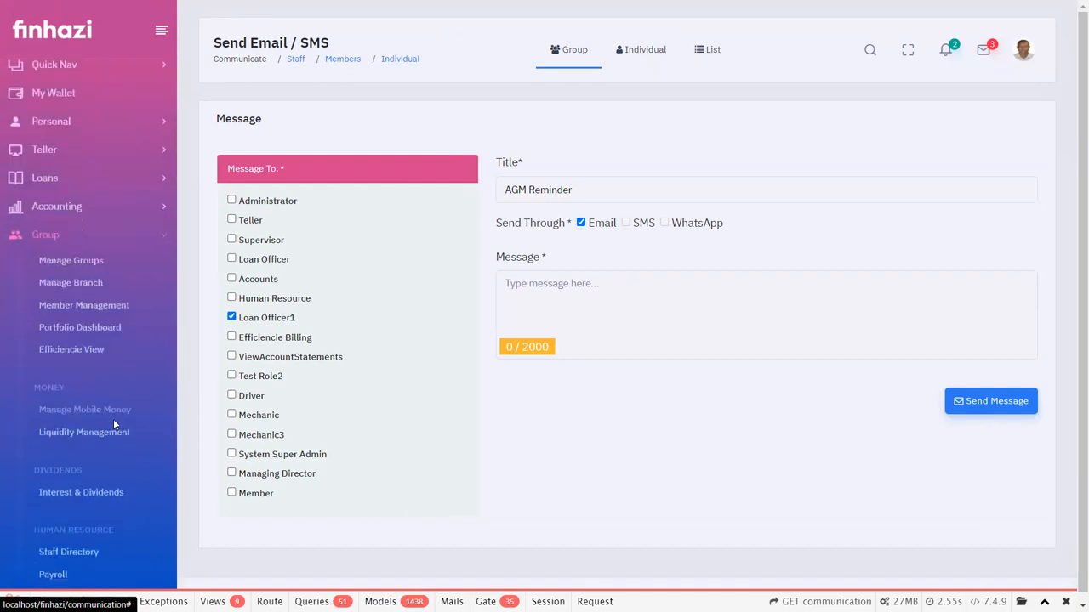
scroll(114, 421, "down", 2)
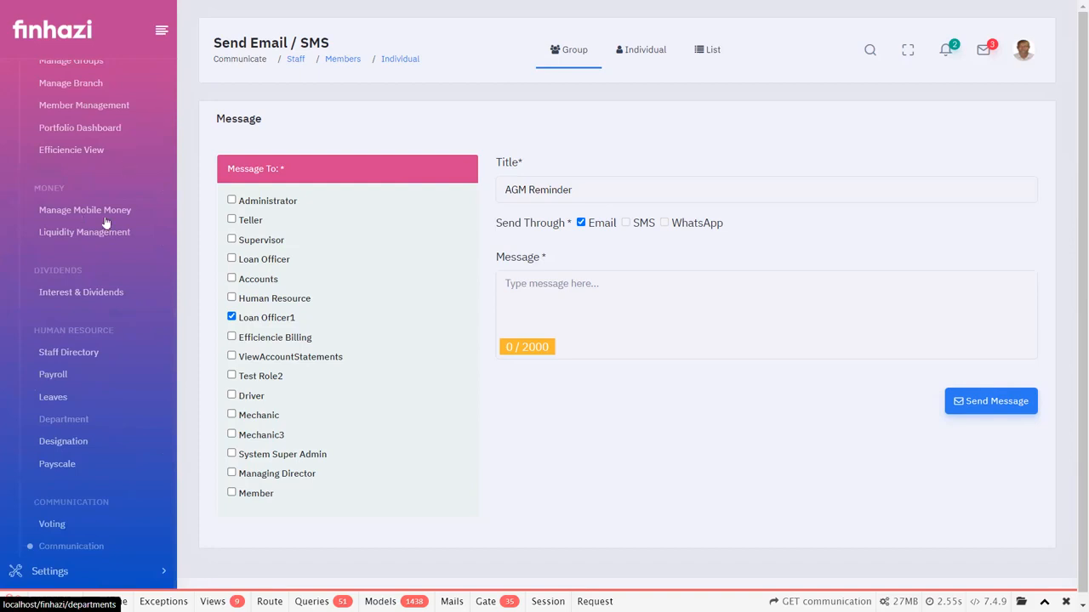
scroll(79, 454, "down", 2)
Expand the Settings section, look over its pages and open Account Types.
left_click(79, 454)
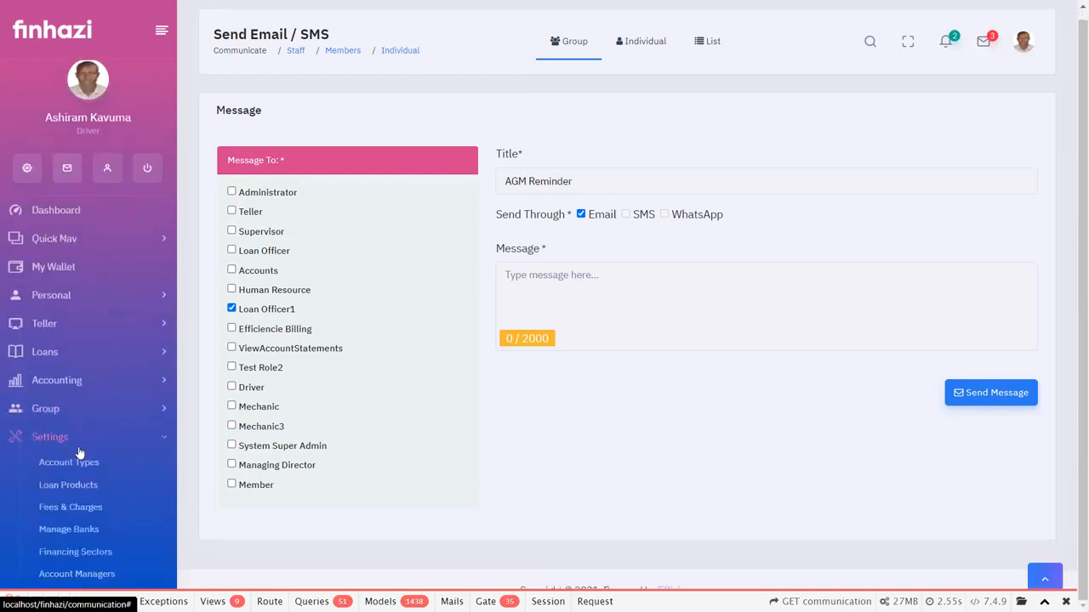
scroll(79, 453, "down", 1)
scroll(79, 453, "down", 1)
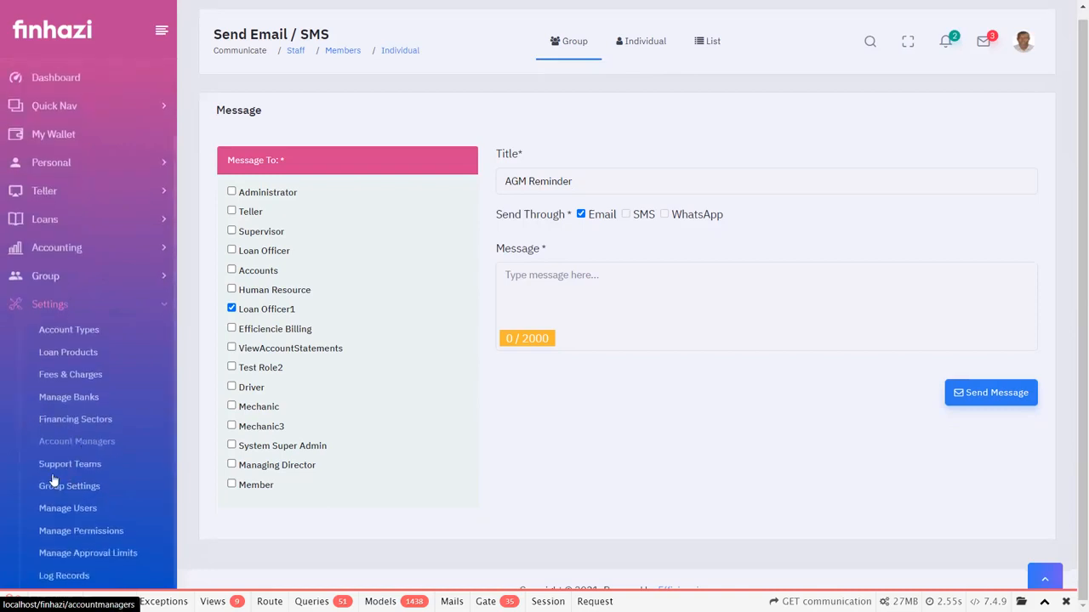
scroll(124, 446, "down", 1)
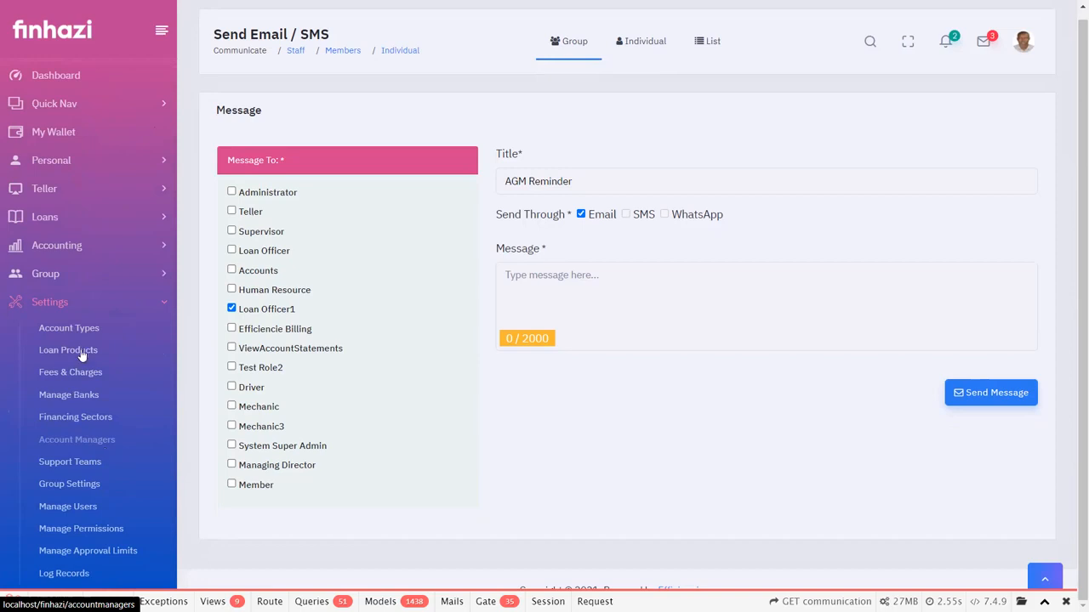
left_click(64, 418)
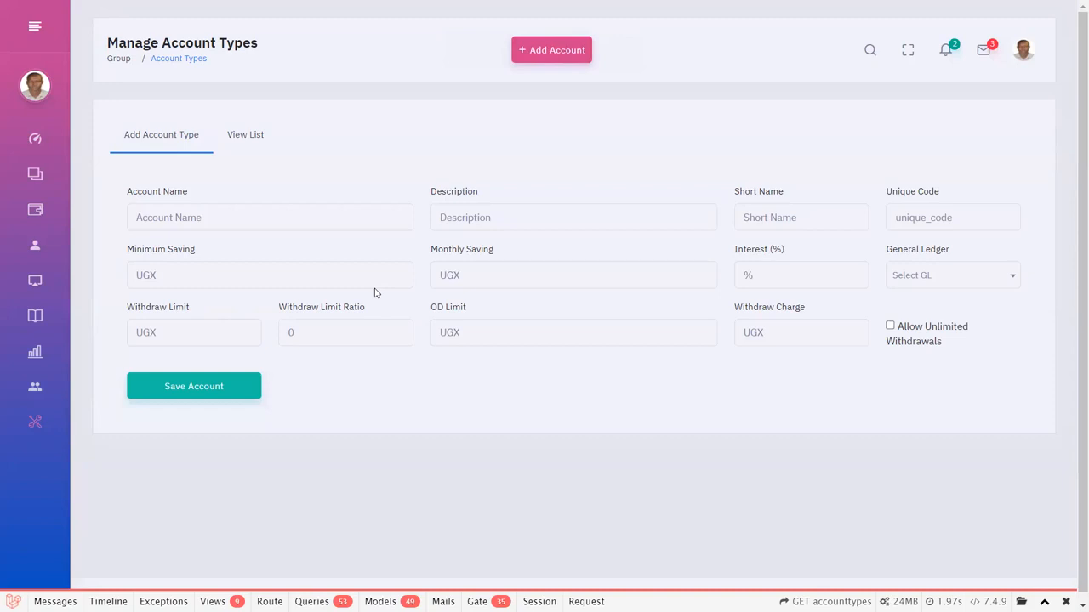
Review the new account type's General Ledger and Allow Unlimited Withdrawals options, and show the list of account types.
left_click(962, 285)
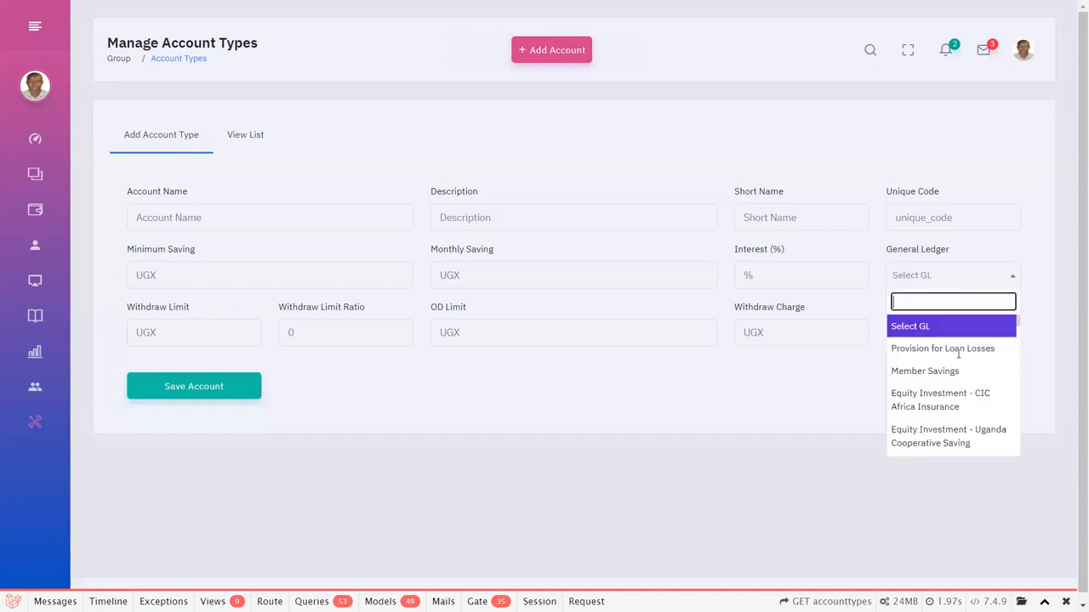
left_click(782, 413)
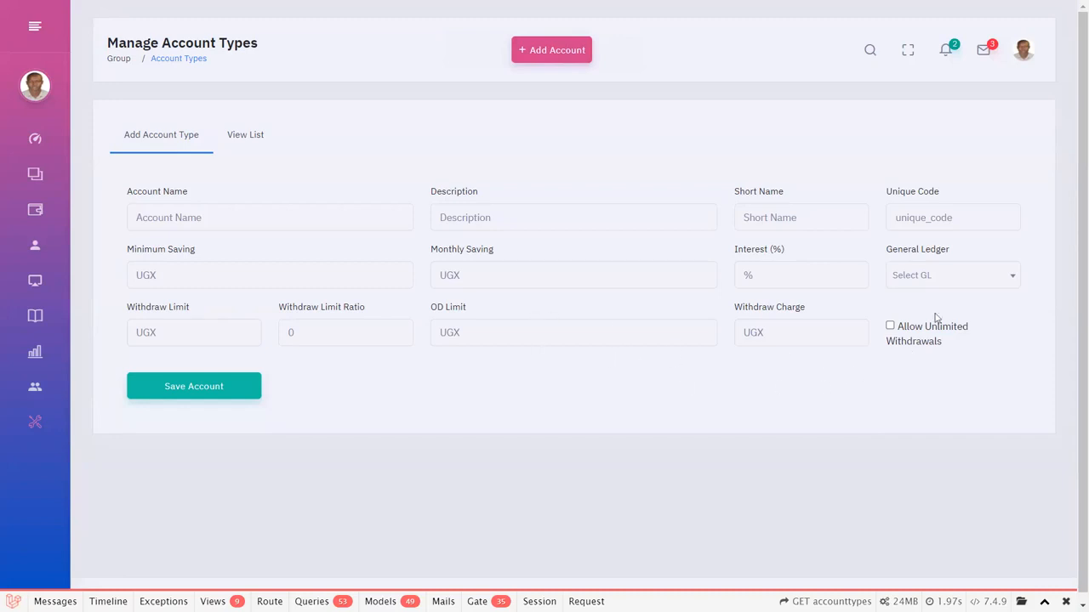
left_click(890, 327)
left_click(889, 326)
left_click(245, 140)
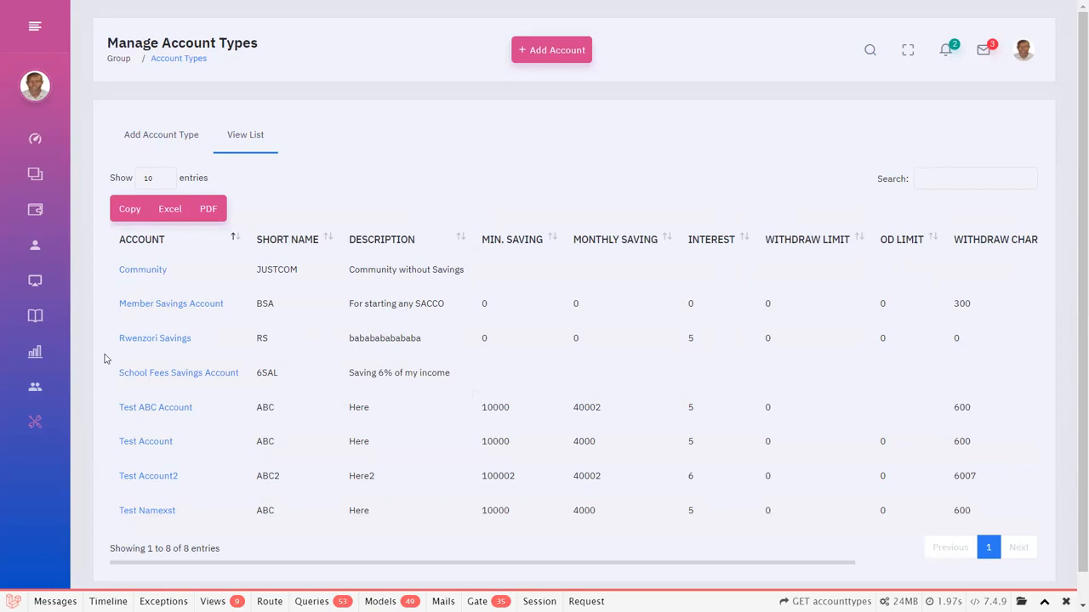
Open Loan Products from the Settings section and show the product list.
mouse_move(53, 464)
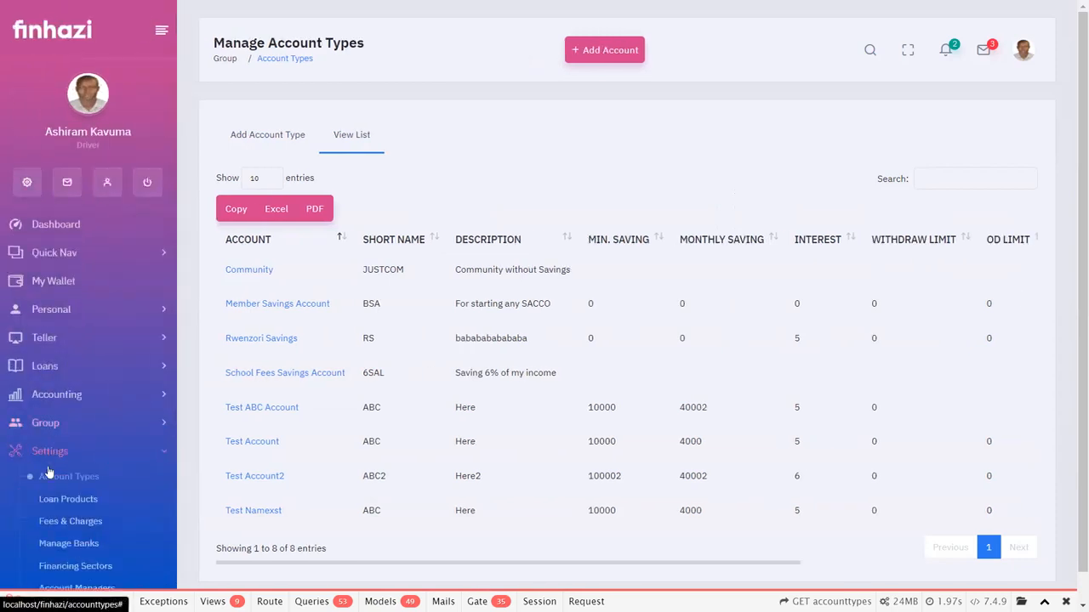
scroll(73, 398, "down", 1)
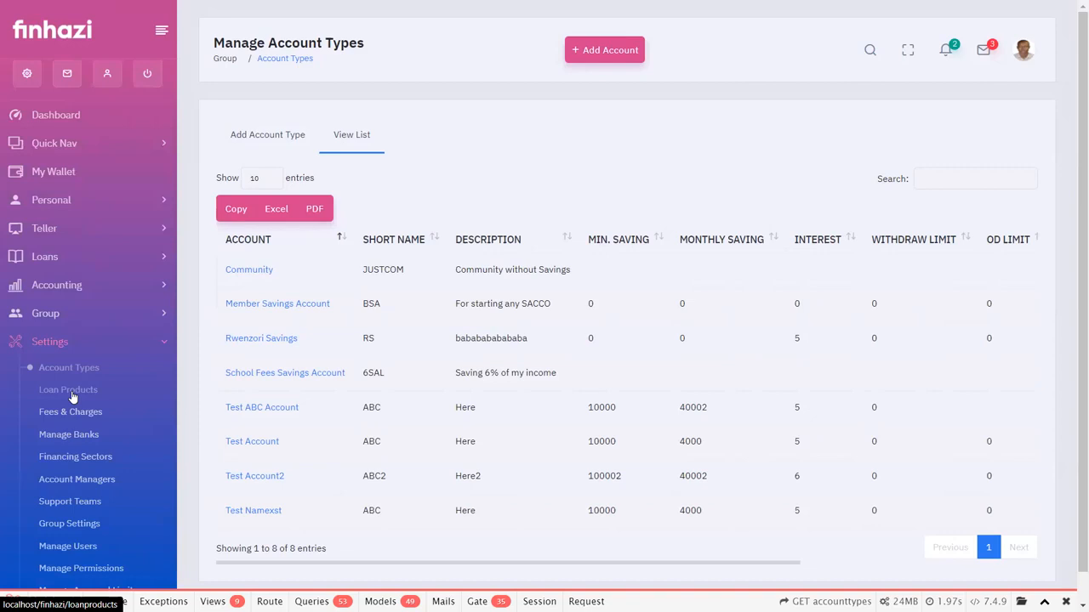
left_click(72, 397)
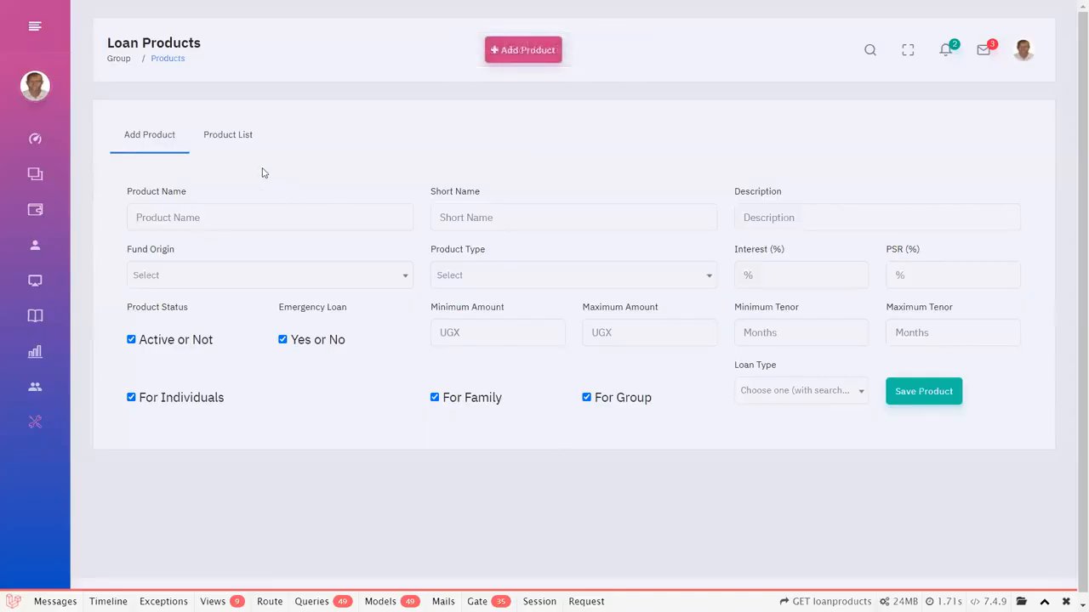
left_click(226, 137)
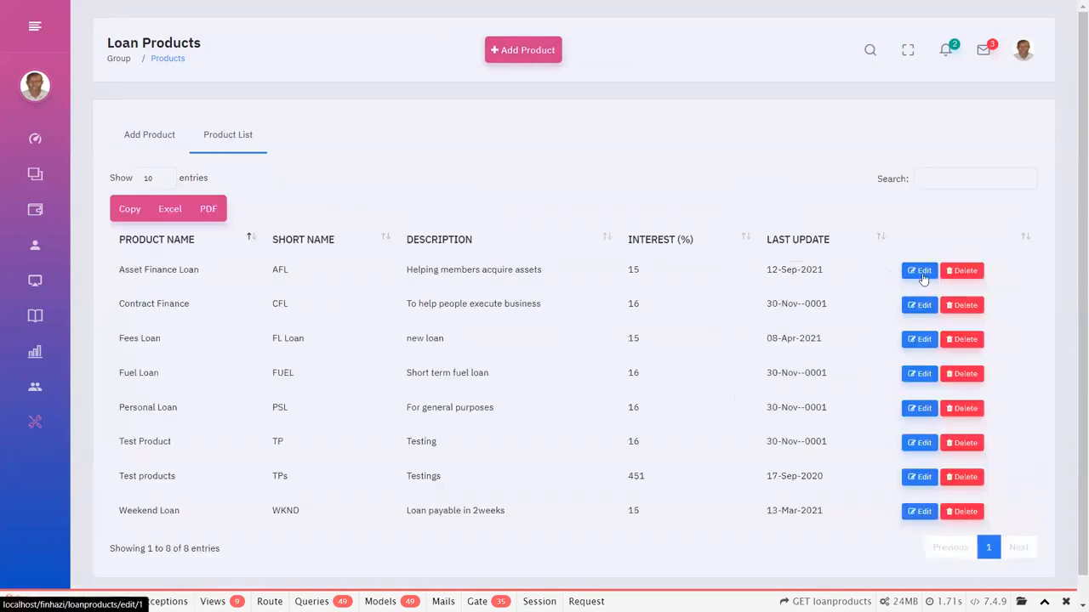
Open the Asset Finance Loan product for editing and view its Fund Origin options.
mouse_move(3, 345)
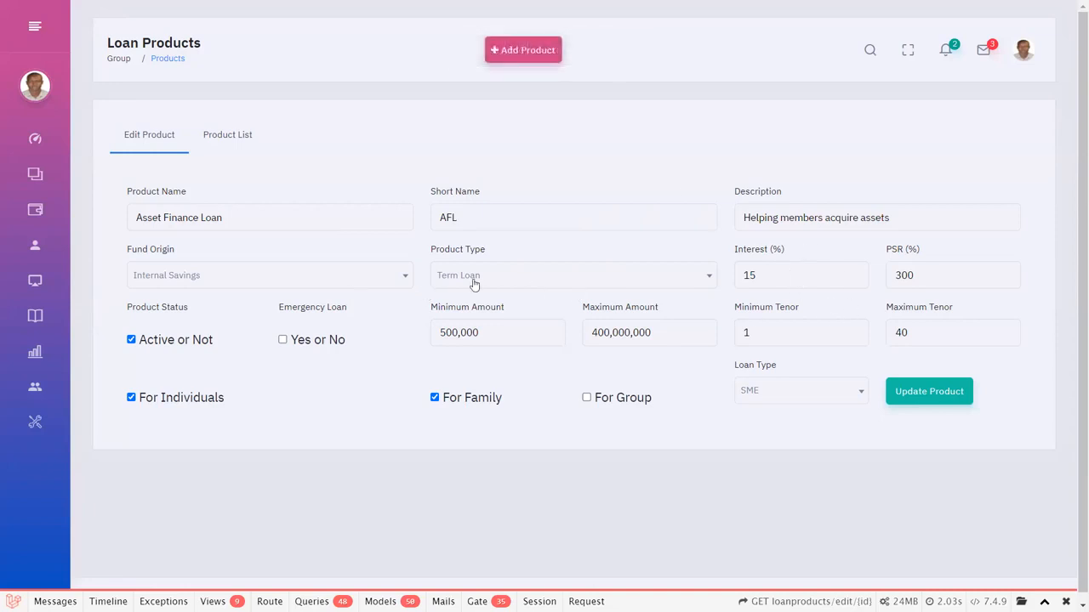
left_click(144, 285)
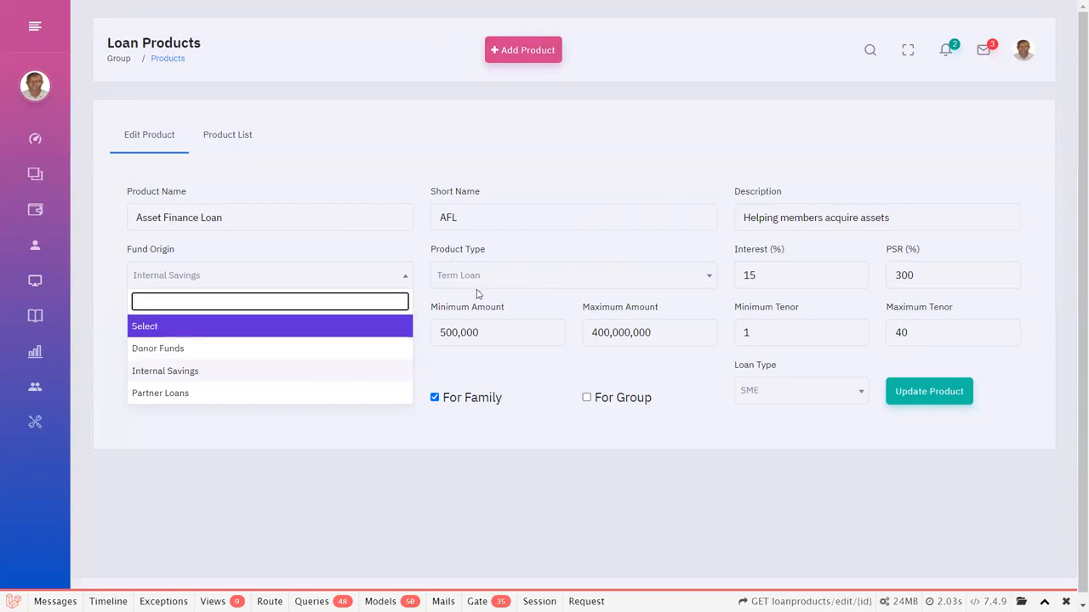
left_click(492, 249)
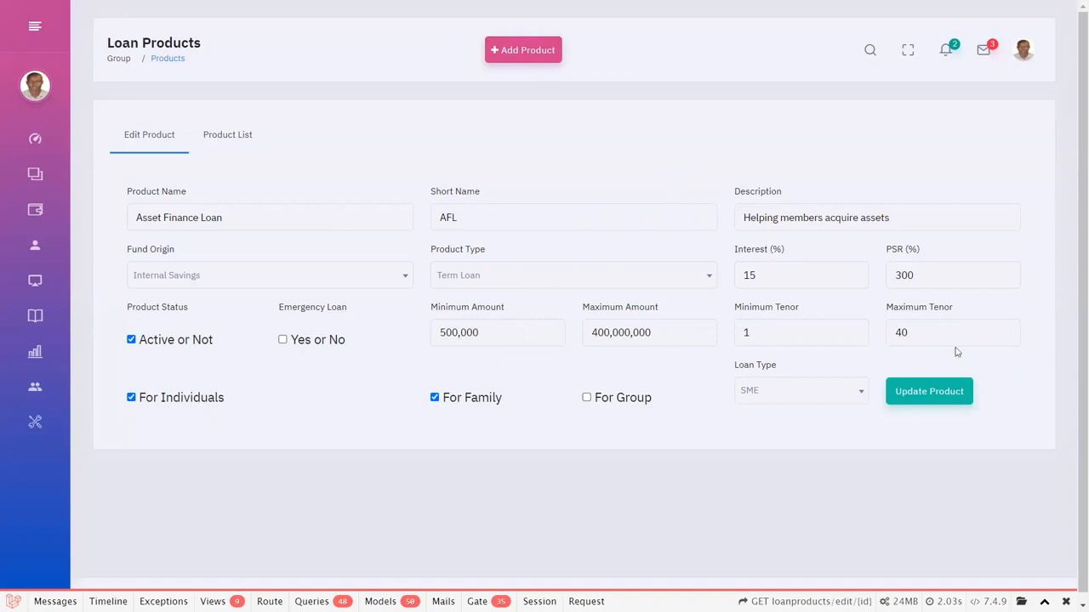
View the Loan Type options of the Asset Finance Loan product without changing the selection.
left_click(795, 393)
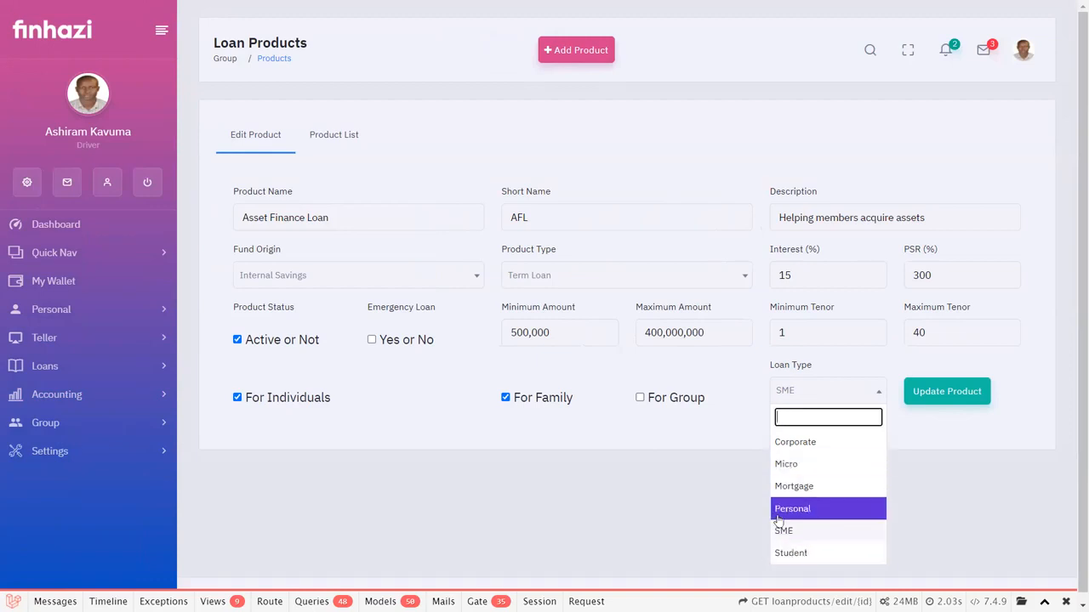
left_click(645, 544)
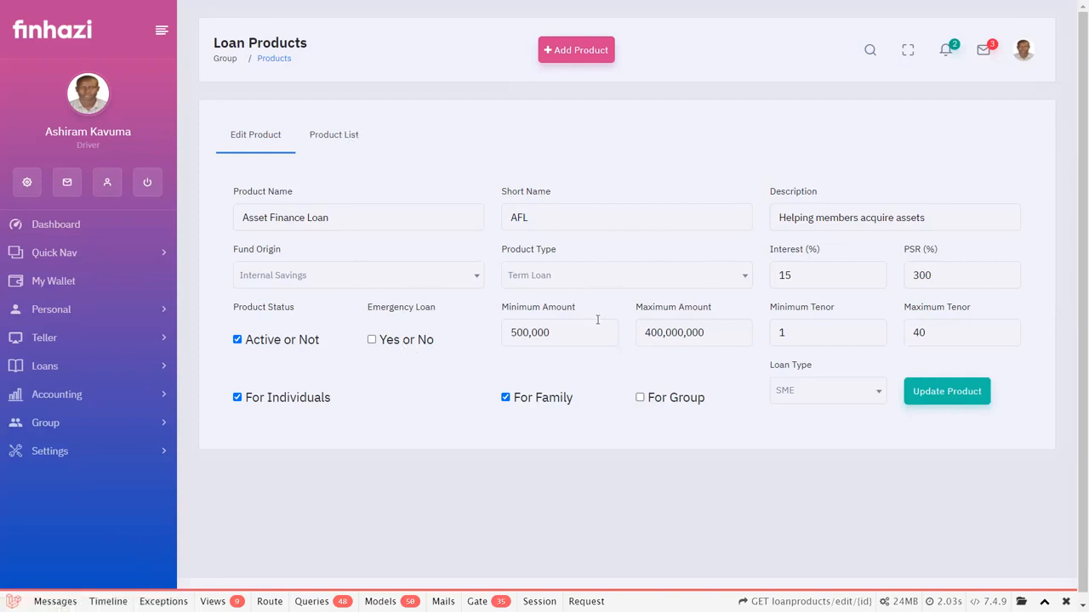
Open Fees & Charges from the Settings section and examine the entrance fee, loan fee, loan application fee and minimum loan fee.
left_click(59, 458)
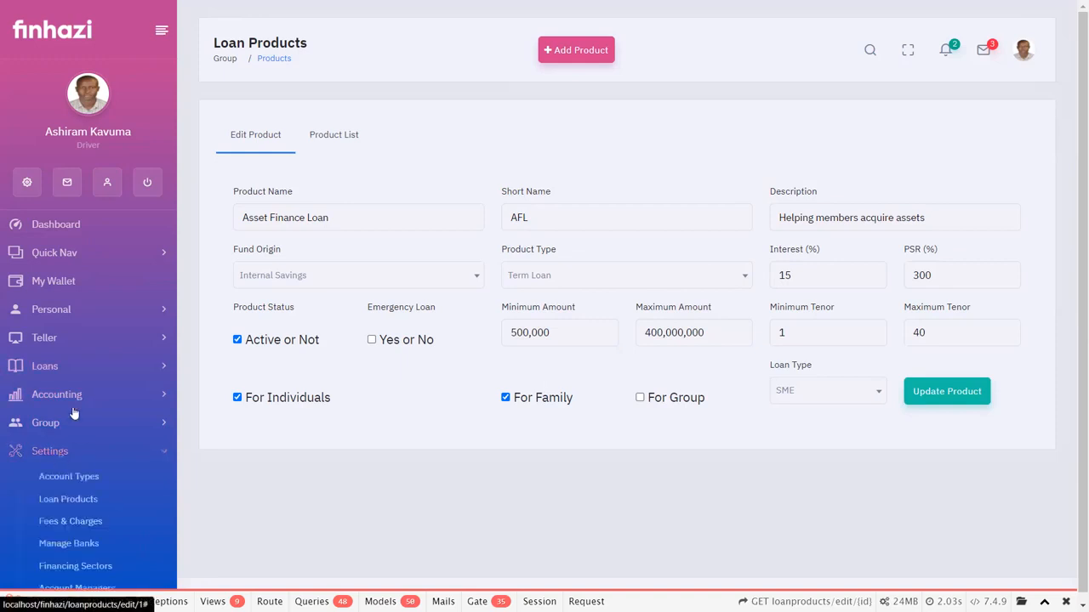
scroll(70, 425, "down", 2)
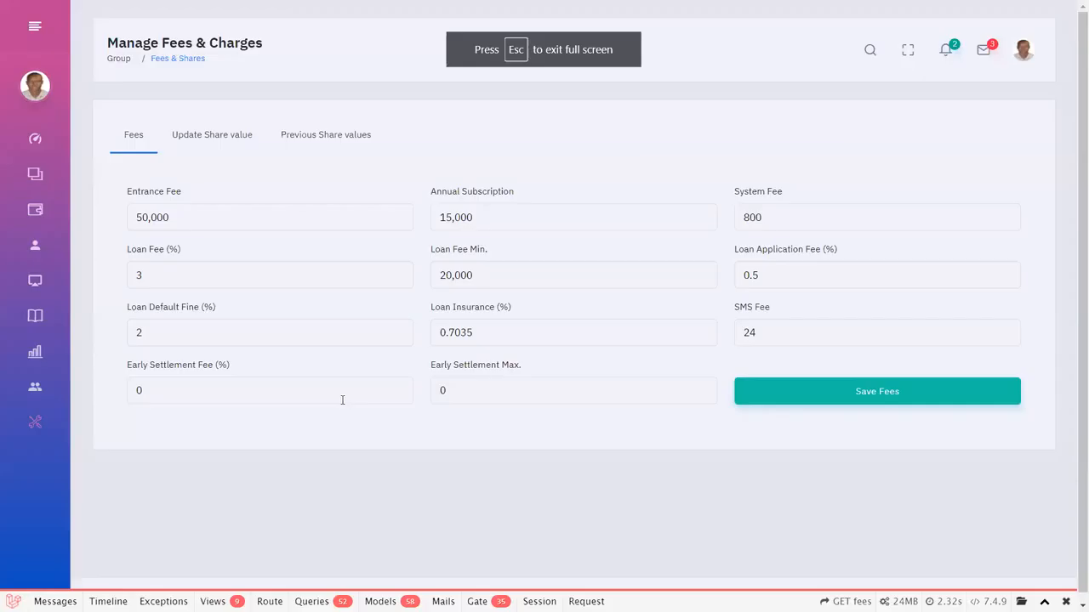
left_click(177, 217)
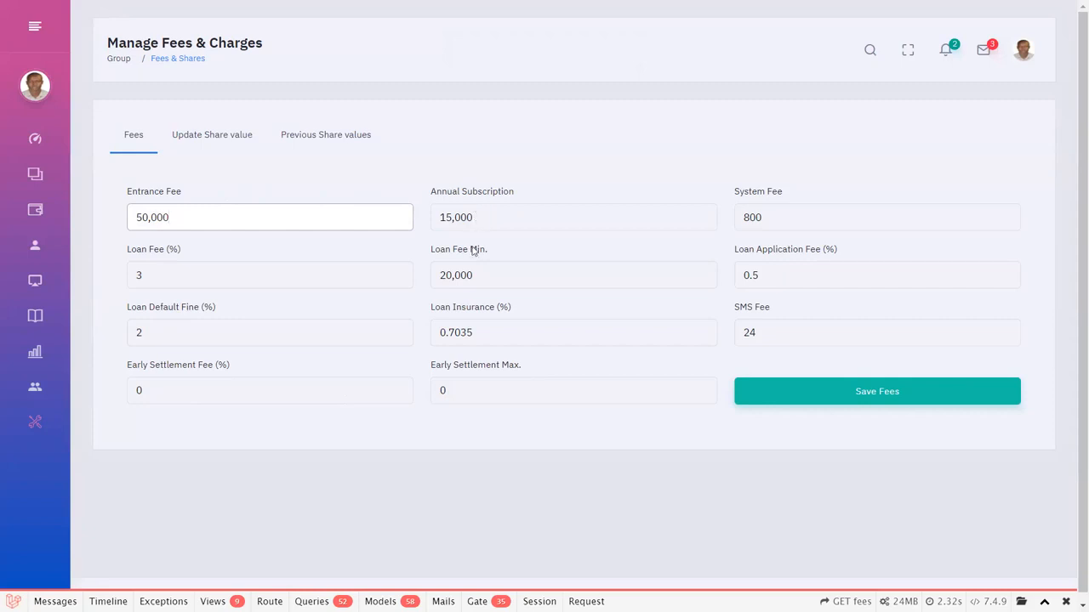
left_click(153, 275)
left_click(801, 272)
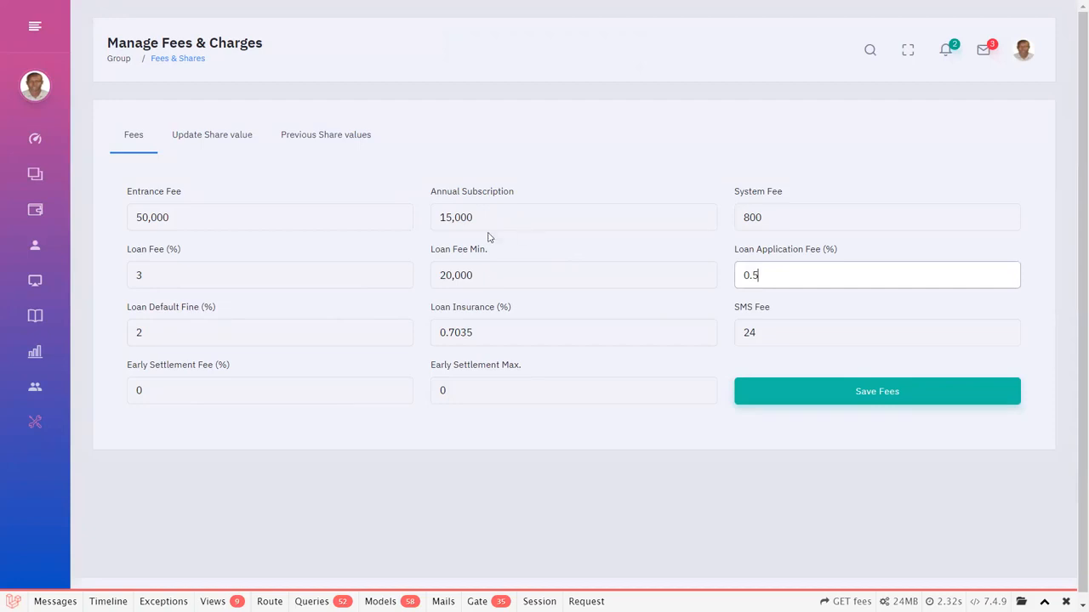
left_click(480, 277)
double_click(478, 277)
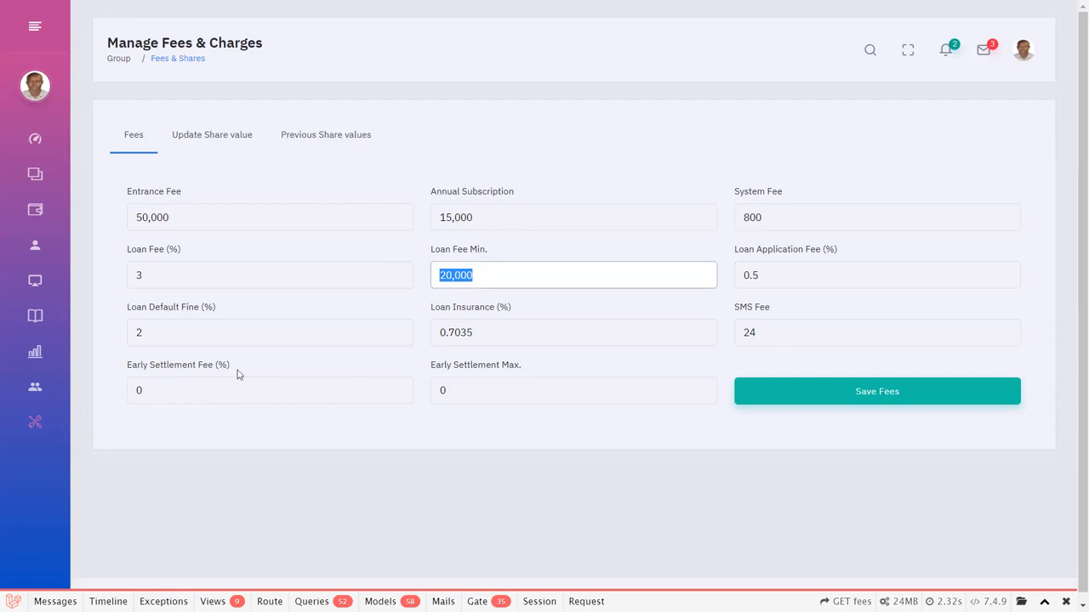
Set the Early Settlement Fee to 1.8% and the Early Settlement Max. to 200,000.
left_click(211, 398)
key("BackSpace")
type("1.8")
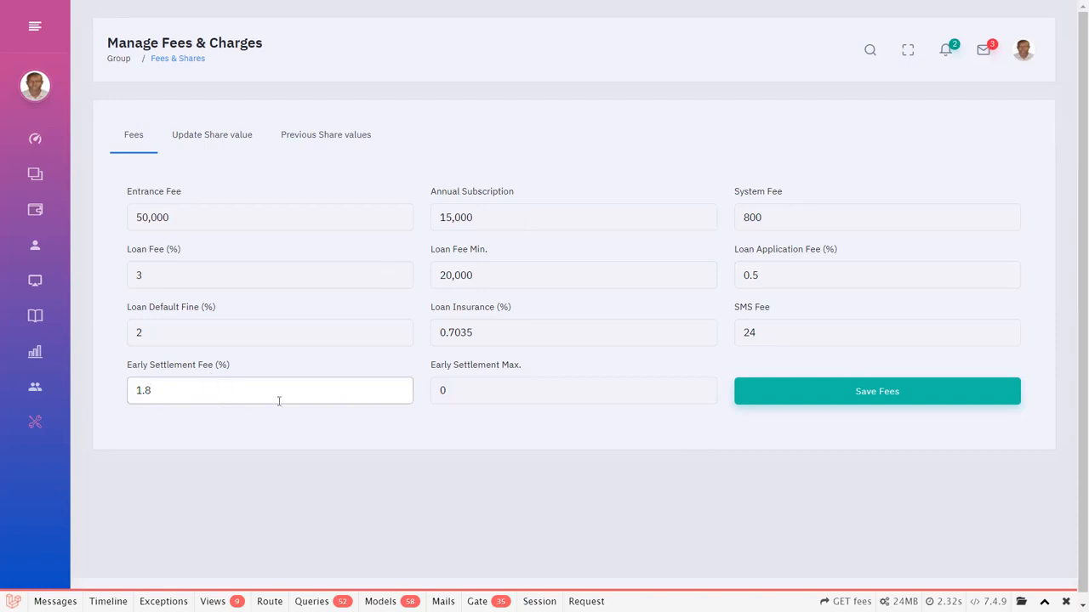
key("Tab")
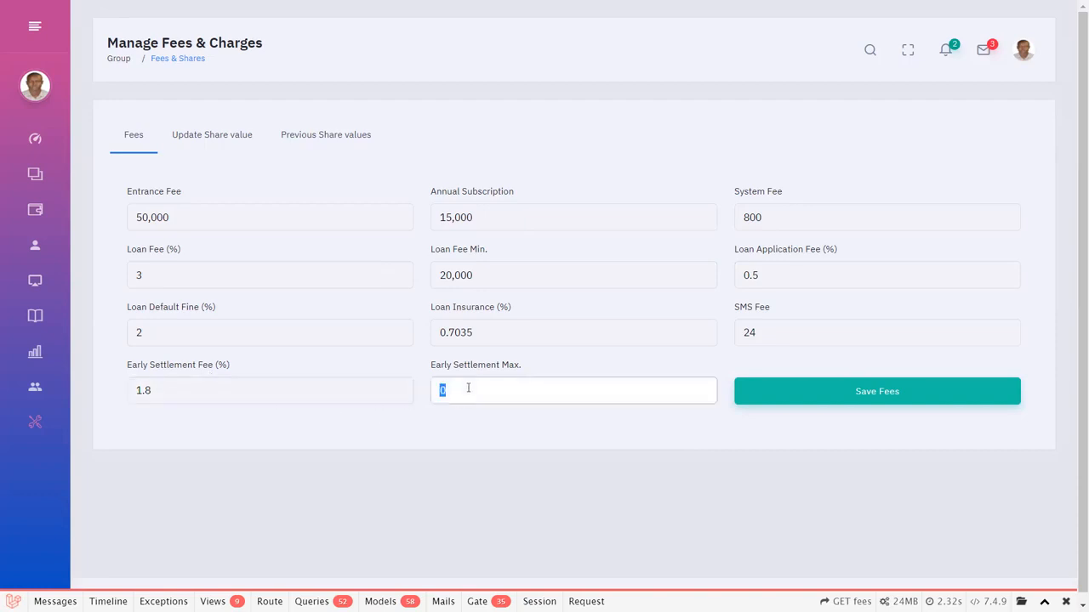
type("2000000")
left_click(766, 328)
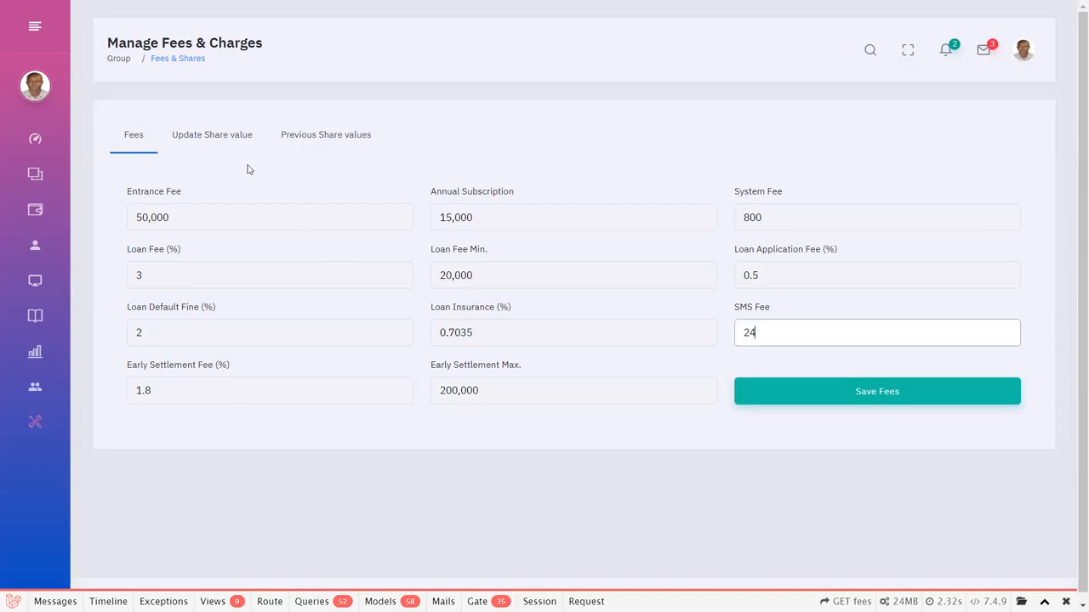
Open the Update Share value form and view the entries suggested for New Share Value, leaving it empty.
left_click(224, 138)
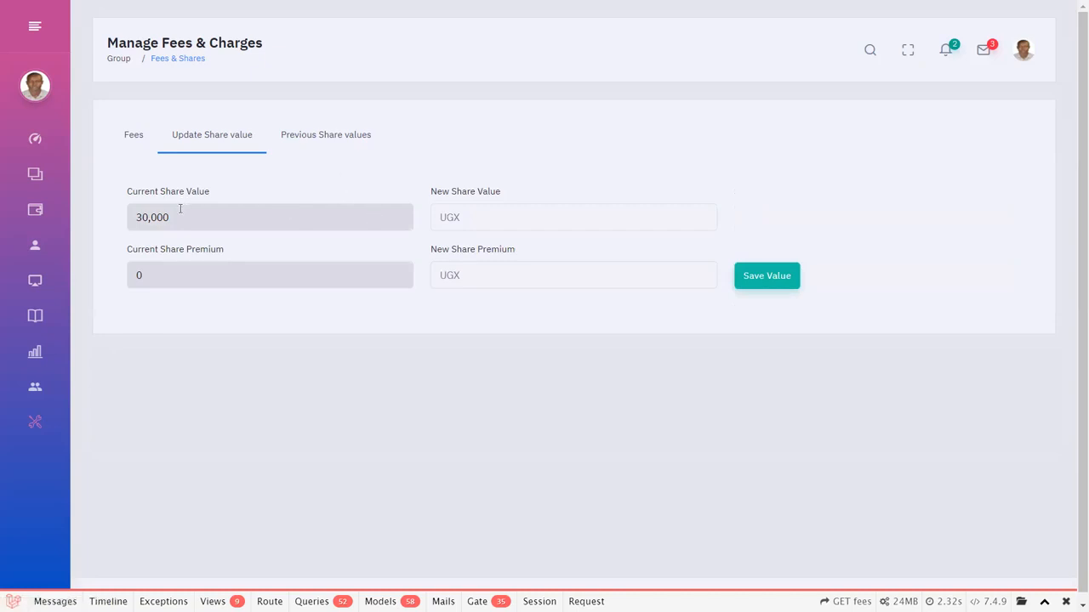
left_click(505, 220)
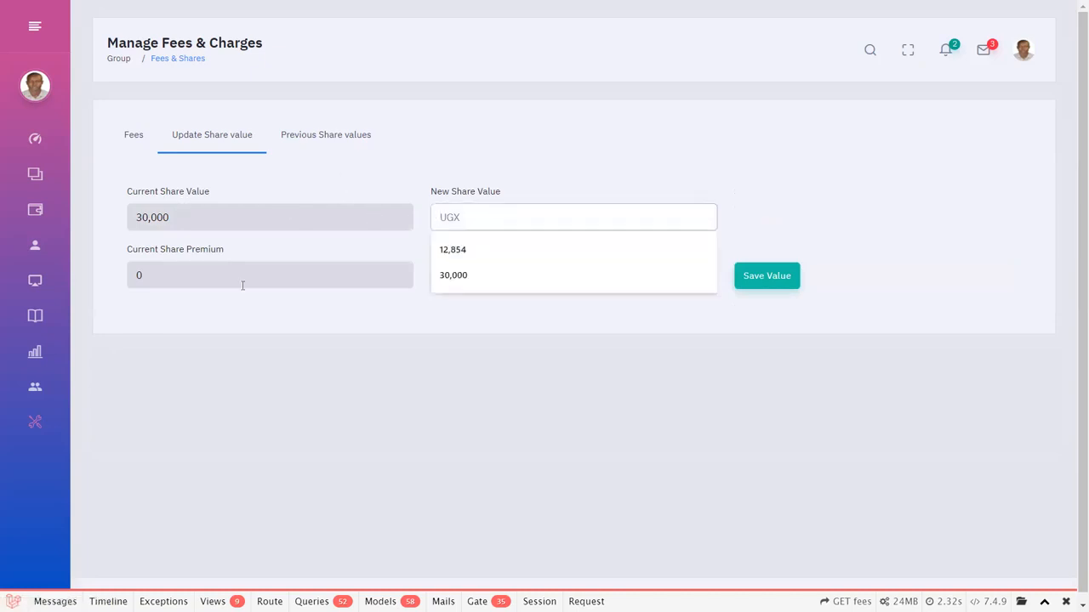
left_click(348, 331)
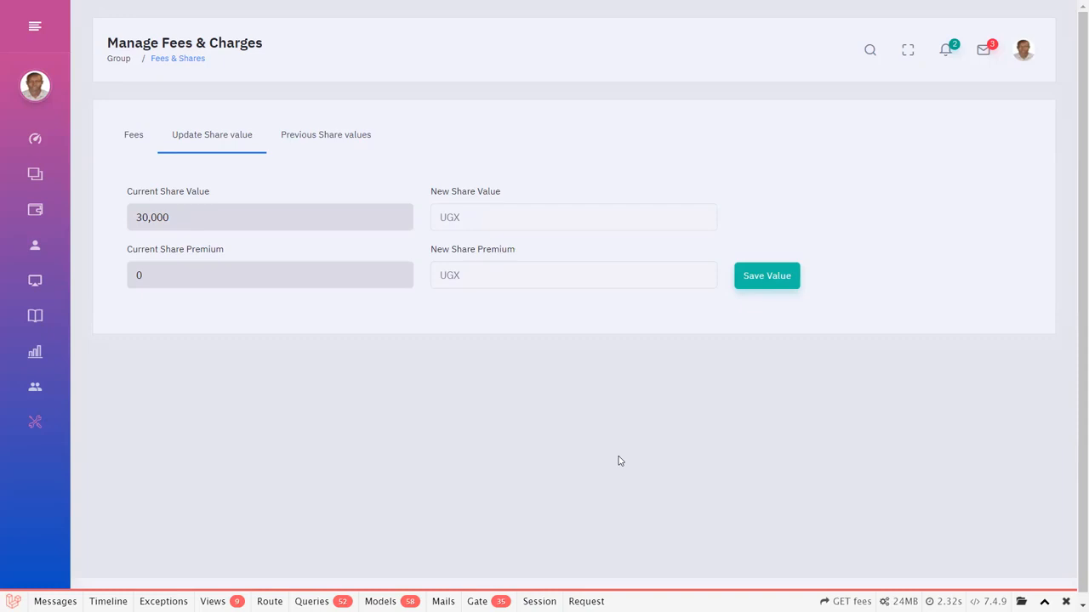
Open the Group Settings page from the Settings section.
mouse_move(49, 425)
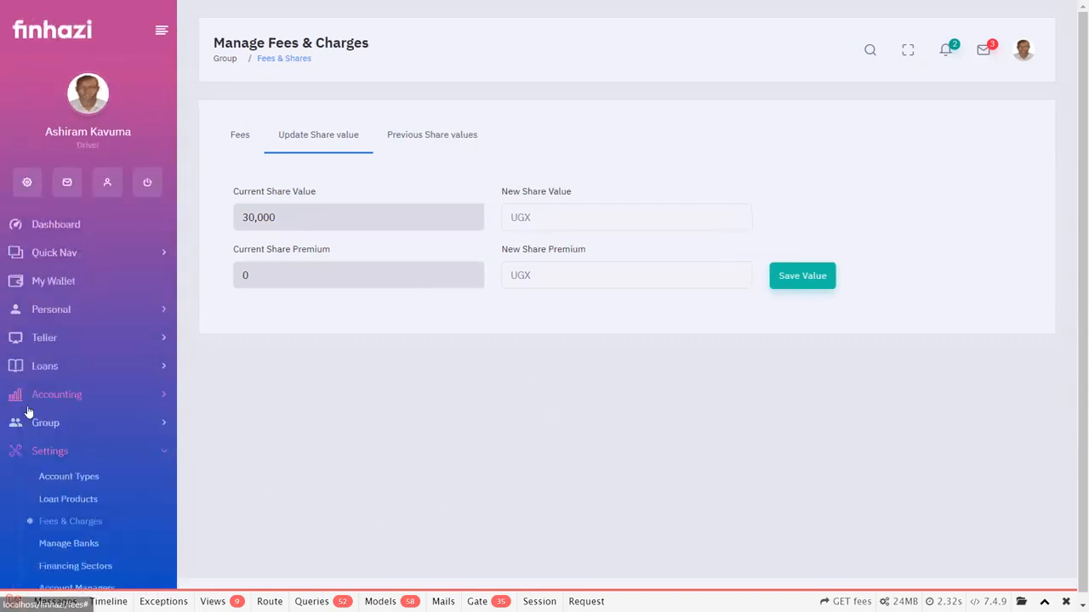
scroll(53, 426, "down", 1)
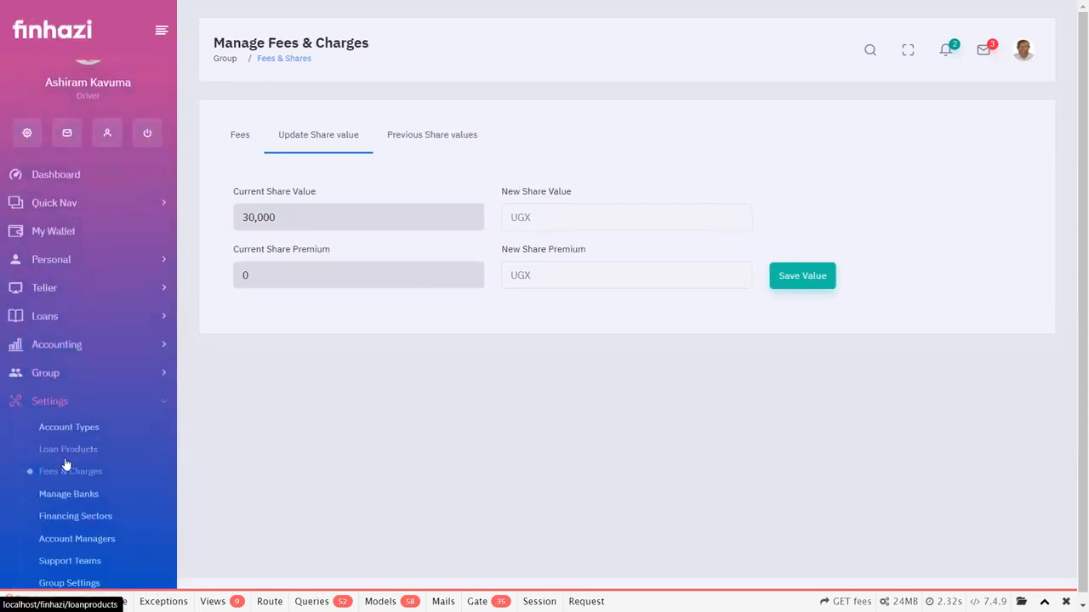
scroll(73, 492, "down", 3)
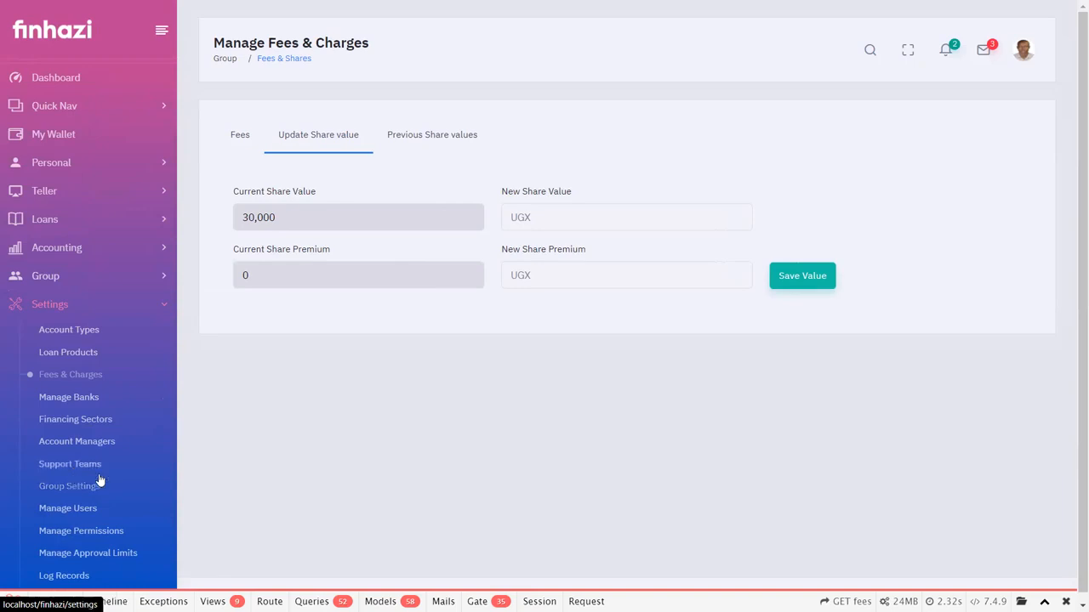
left_click(105, 448)
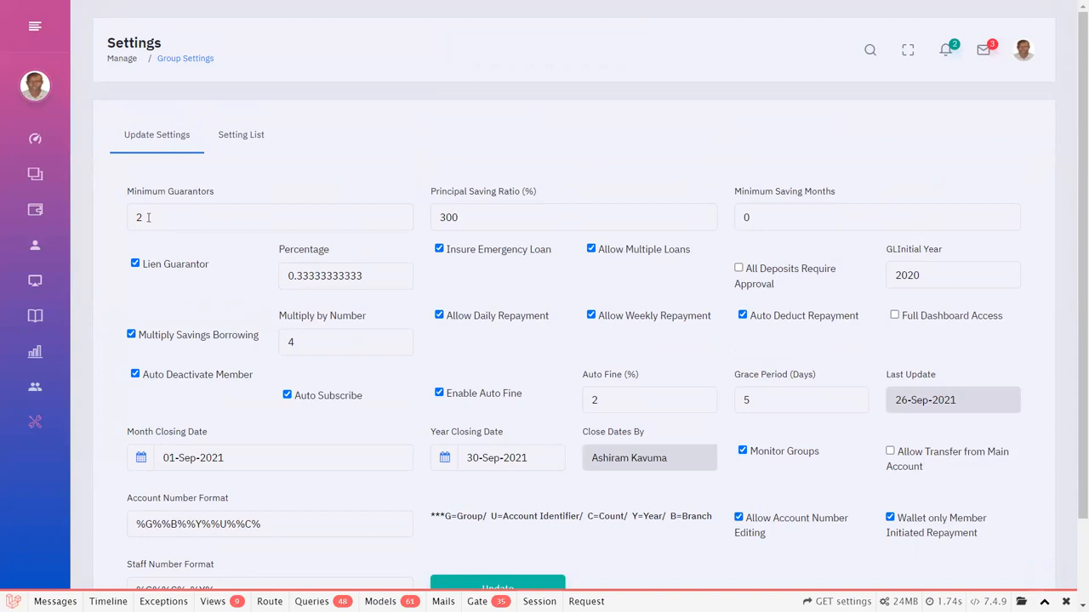
Set Minimum Guarantors to 1 and highlight the decimals of the Lien Guarantor percentage.
left_click(148, 218)
key("BackSpace")
type("3")
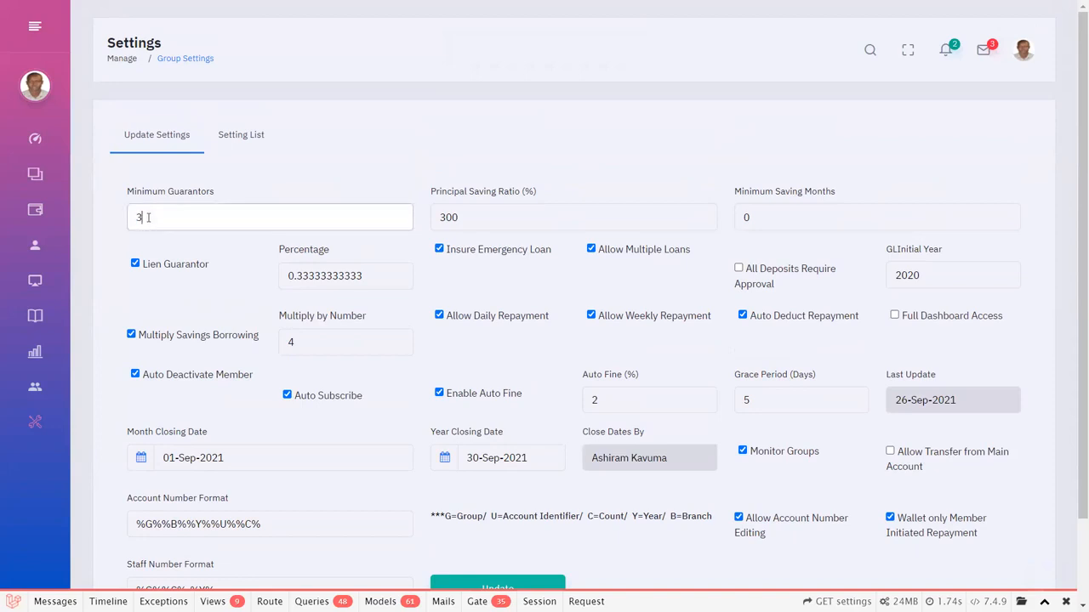
key("BackSpace")
type("1")
left_click_drag(372, 275, 292, 275)
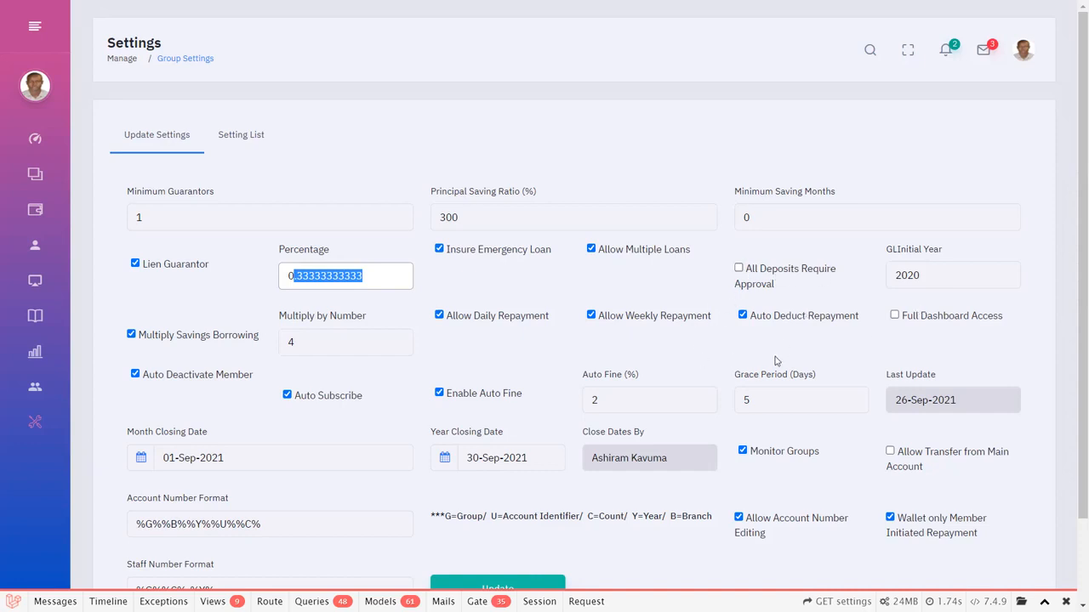
Set Minimum Saving Months to 6 in the group settings.
double_click(779, 216)
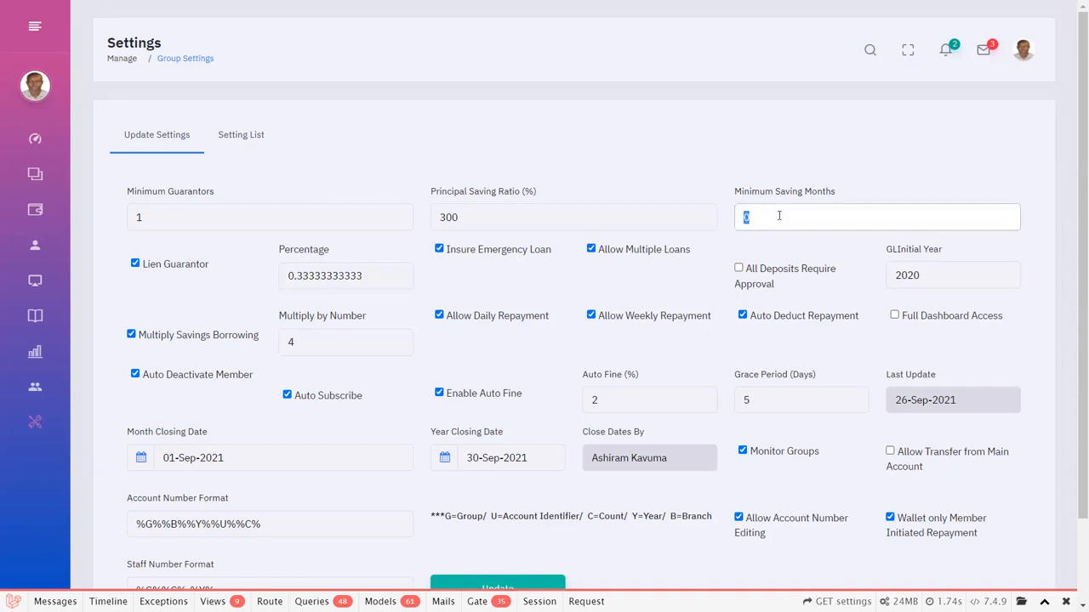
type("6")
left_click(772, 137)
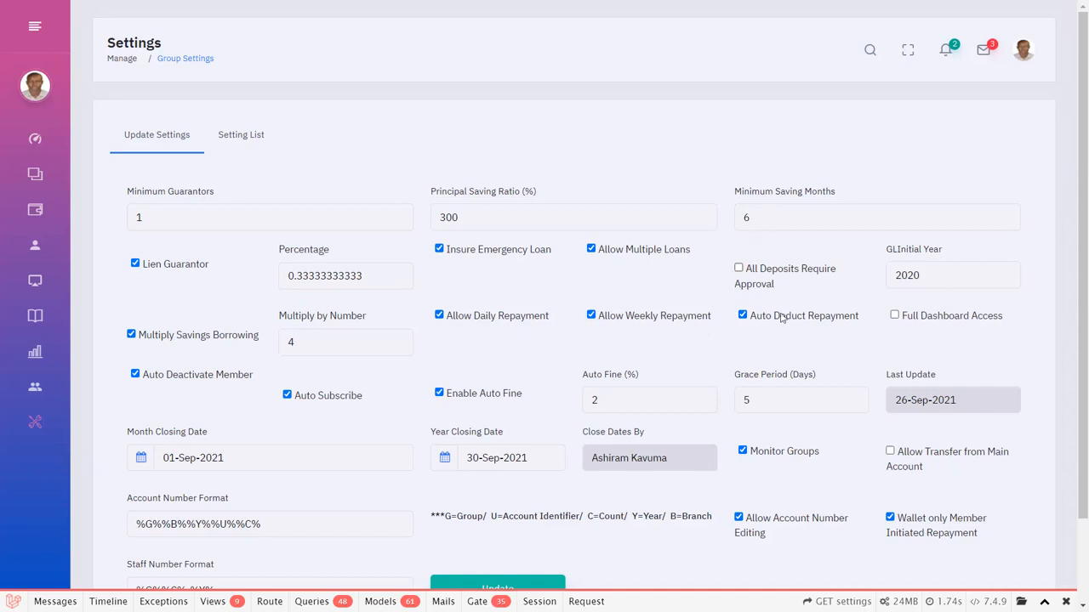
Set the Multiply by Number value for Multiply Savings Borrowing to 3.
scroll(781, 318, "down", 2)
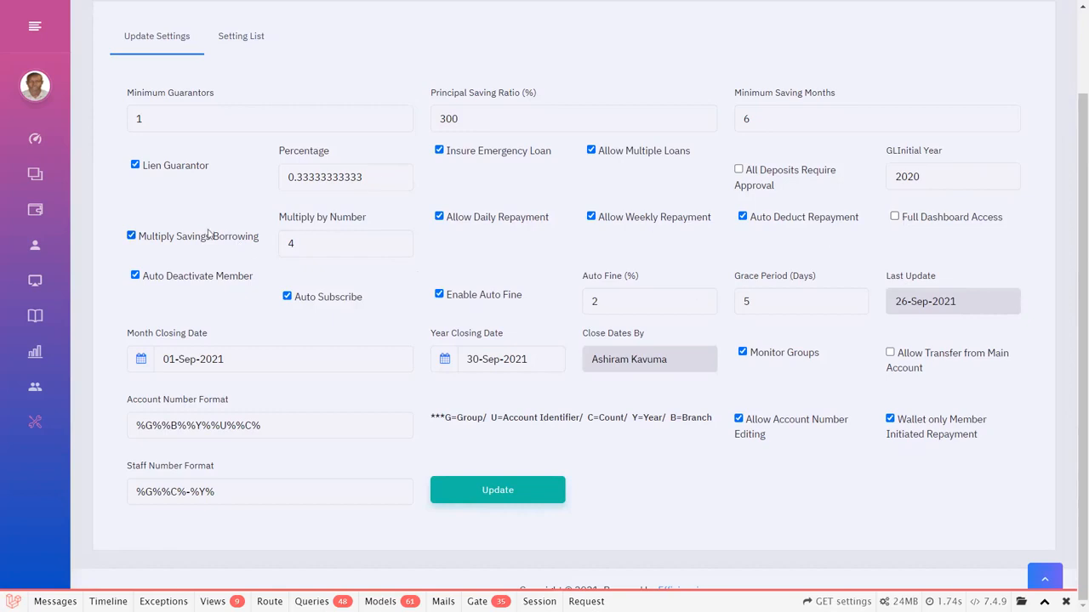
left_click(299, 242)
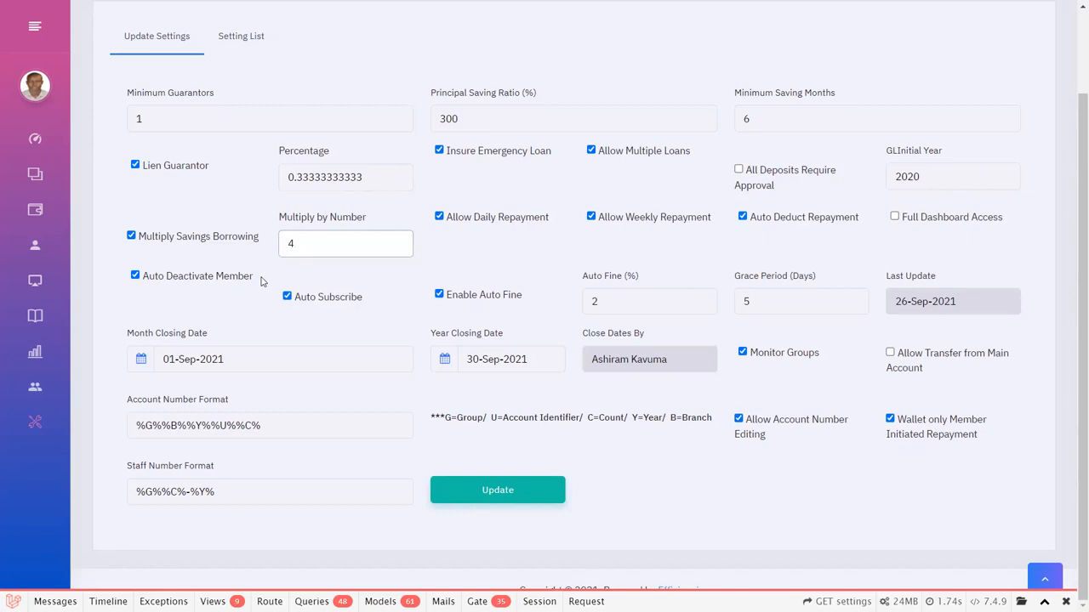
key("BackSpace")
type("3")
Check the Auto Fine percentage and set the Grace Period to 25 days.
double_click(609, 302)
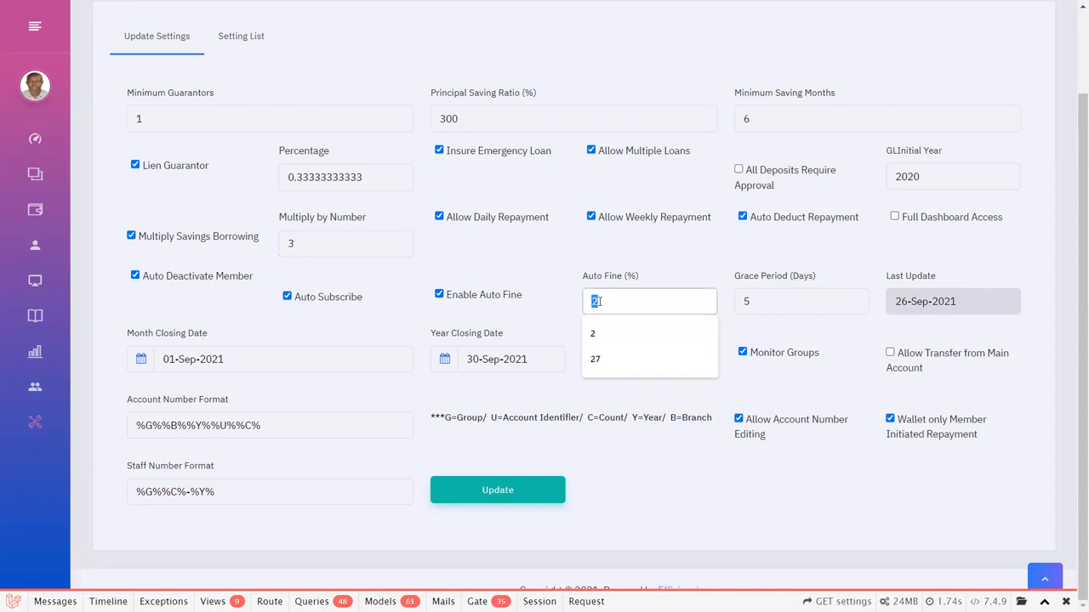
left_click(639, 261)
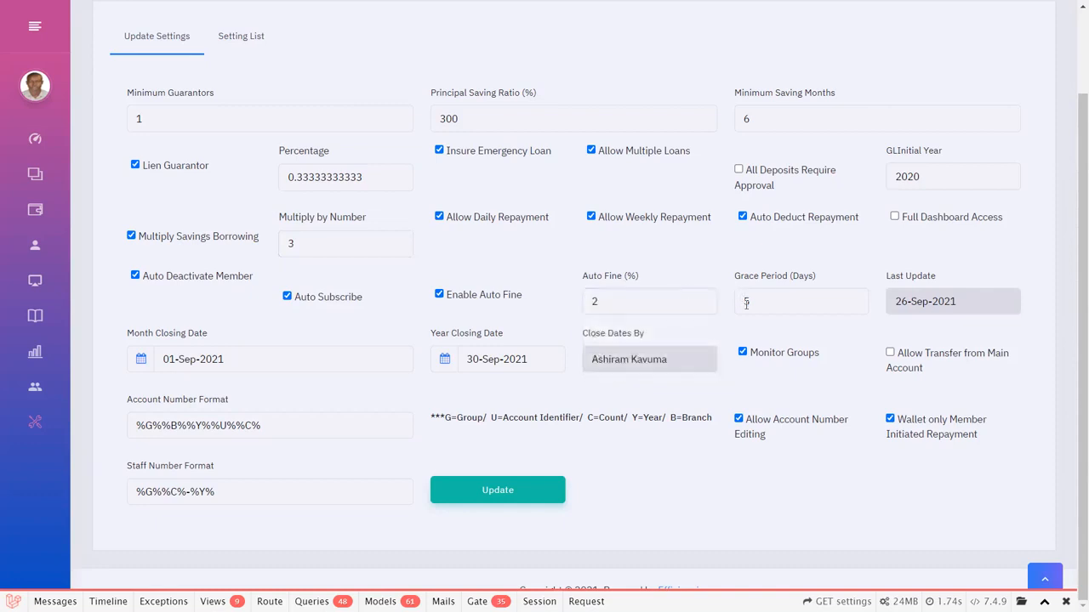
left_click(753, 300)
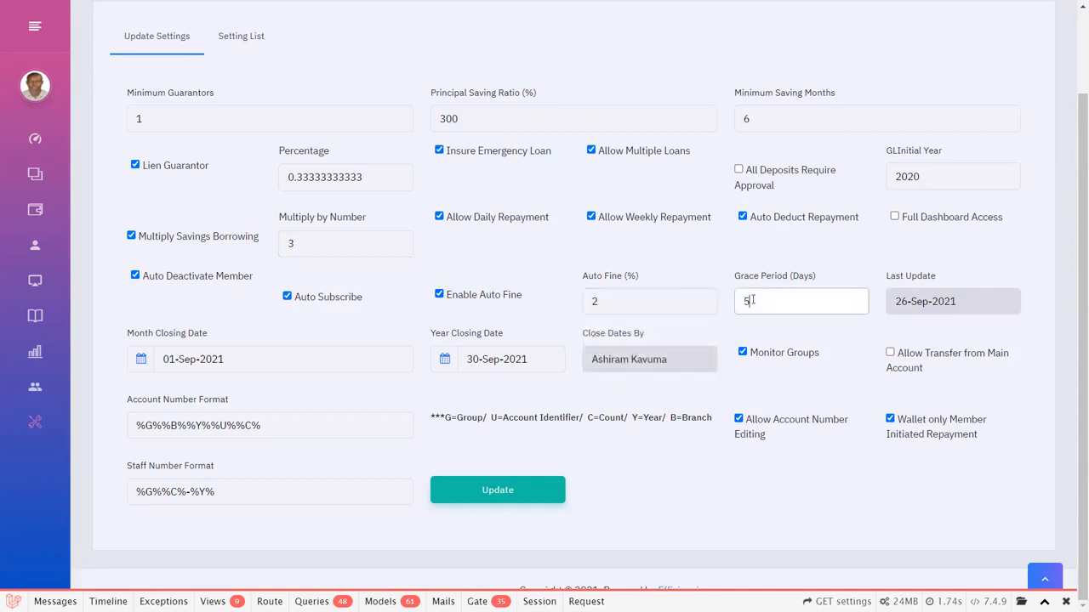
key("BackSpace")
type("25")
Try to open the Manage Users page, and return to Group Settings in full screen.
mouse_move(60, 316)
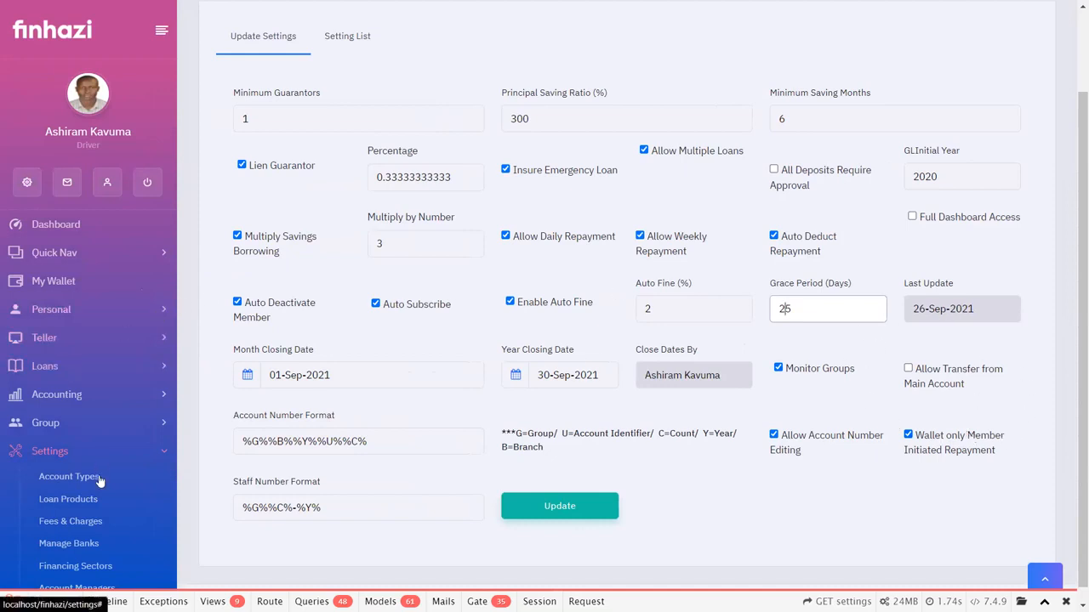
scroll(99, 480, "down", 2)
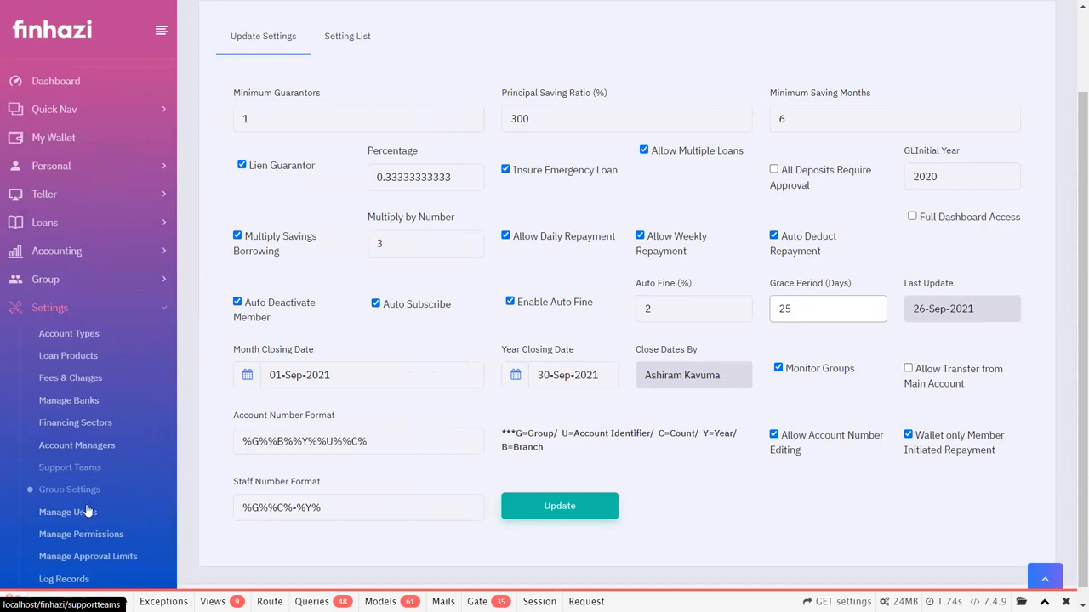
left_click(87, 511)
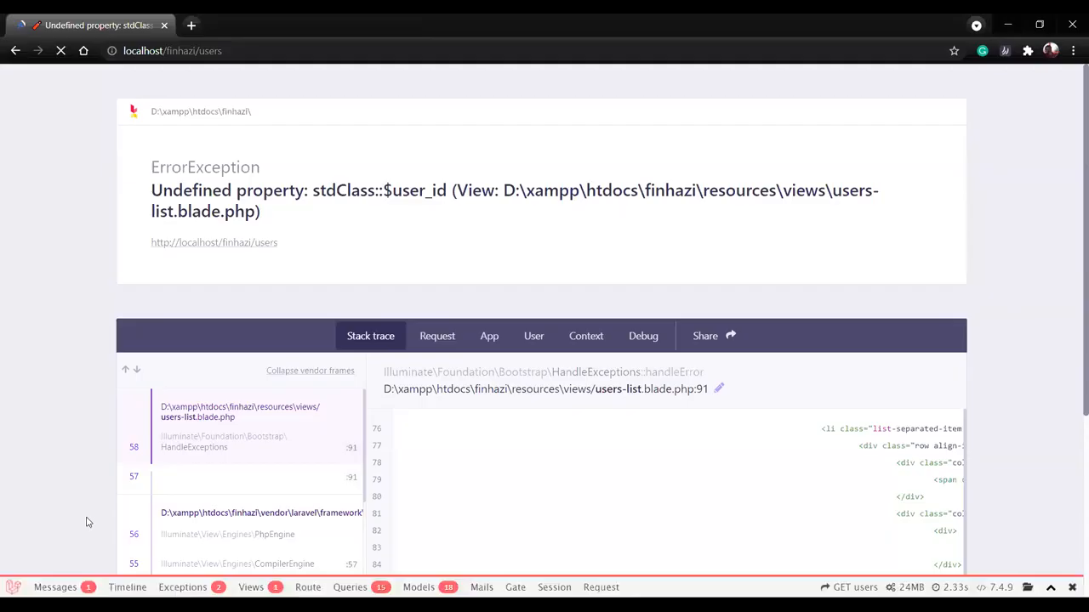
left_click(15, 50)
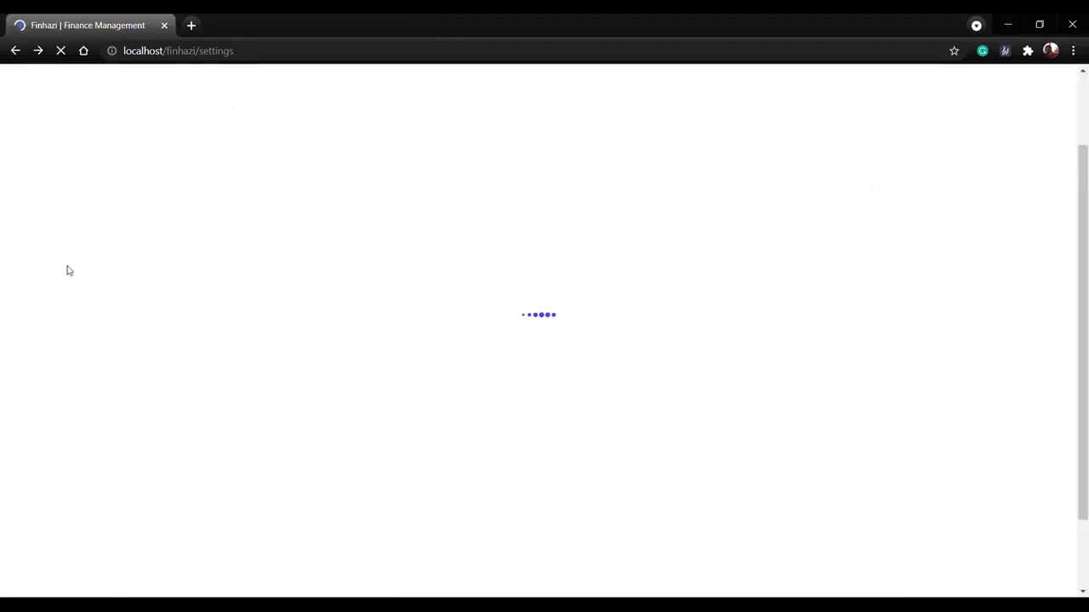
key("F11")
Open Manage Permissions from the Settings section to view the permission list.
scroll(39, 406, "down", 1)
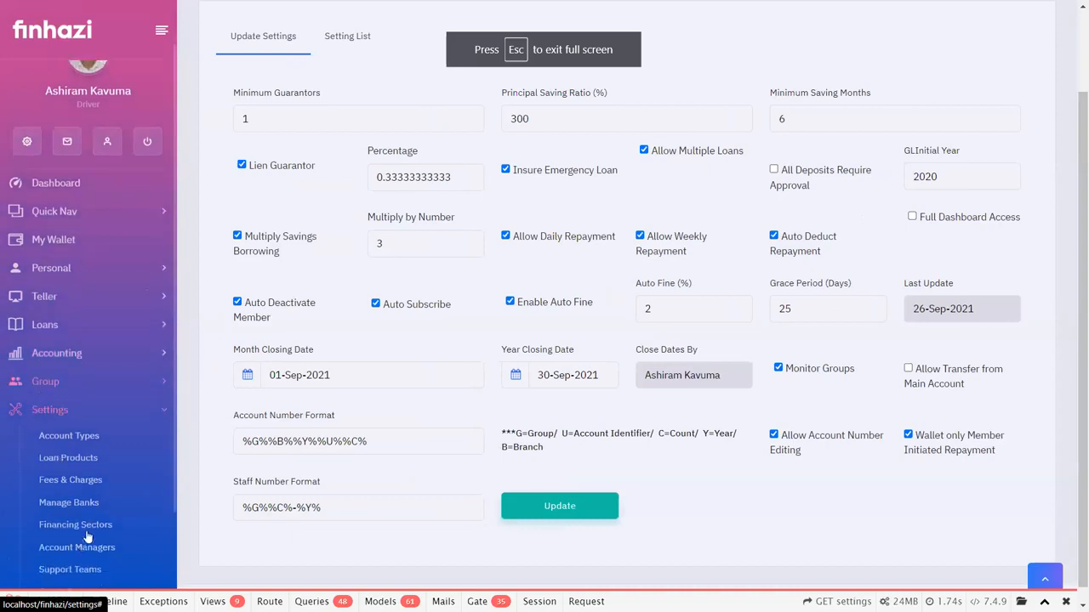
scroll(85, 541, "down", 2)
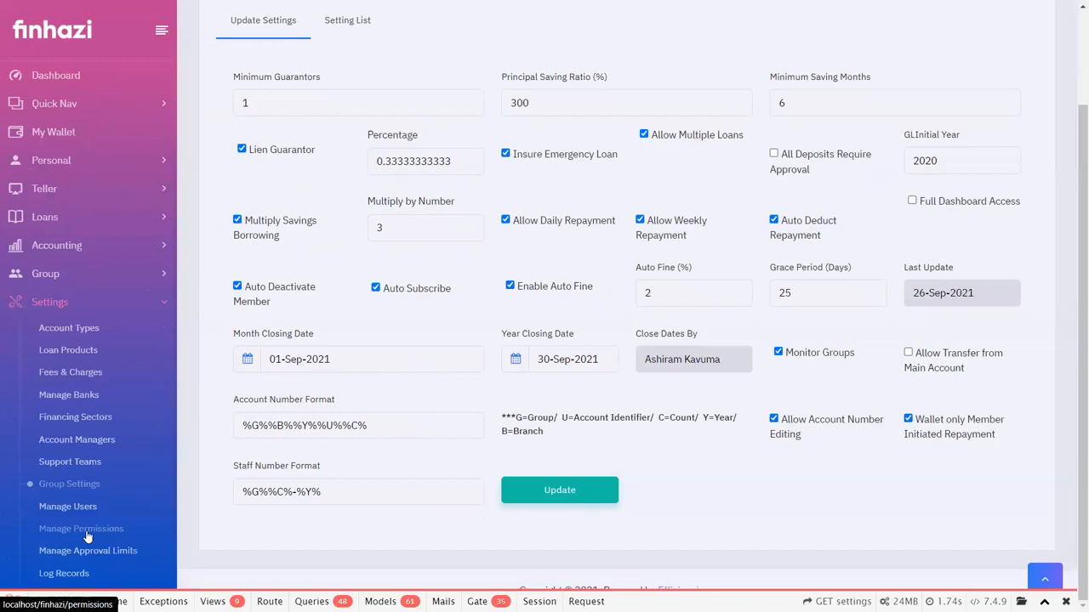
left_click(86, 531)
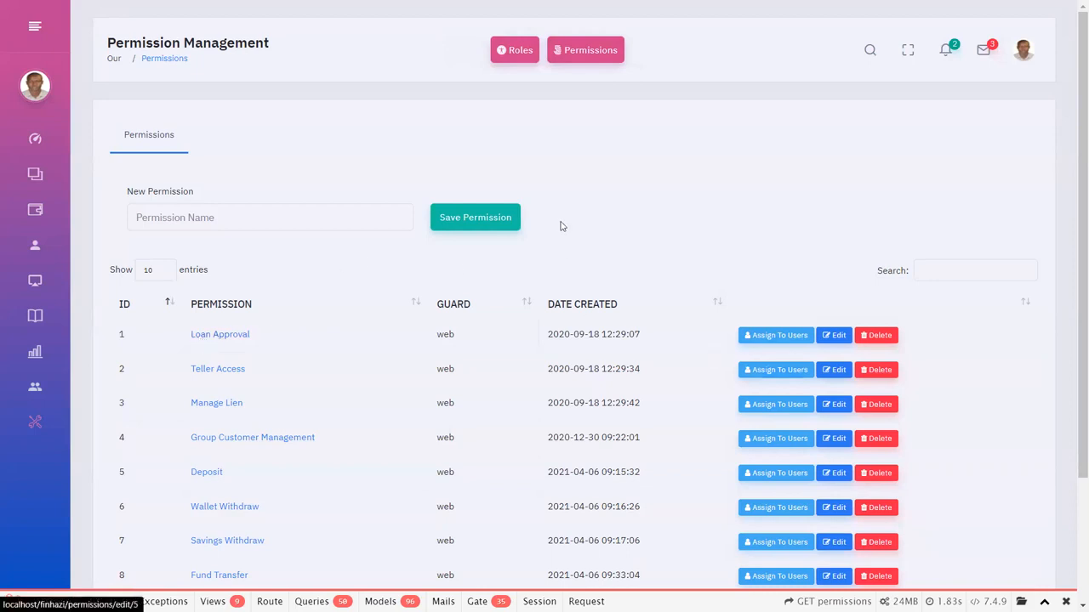
Show the Role Management list and open the Loan Officer role for editing.
mouse_move(4, 362)
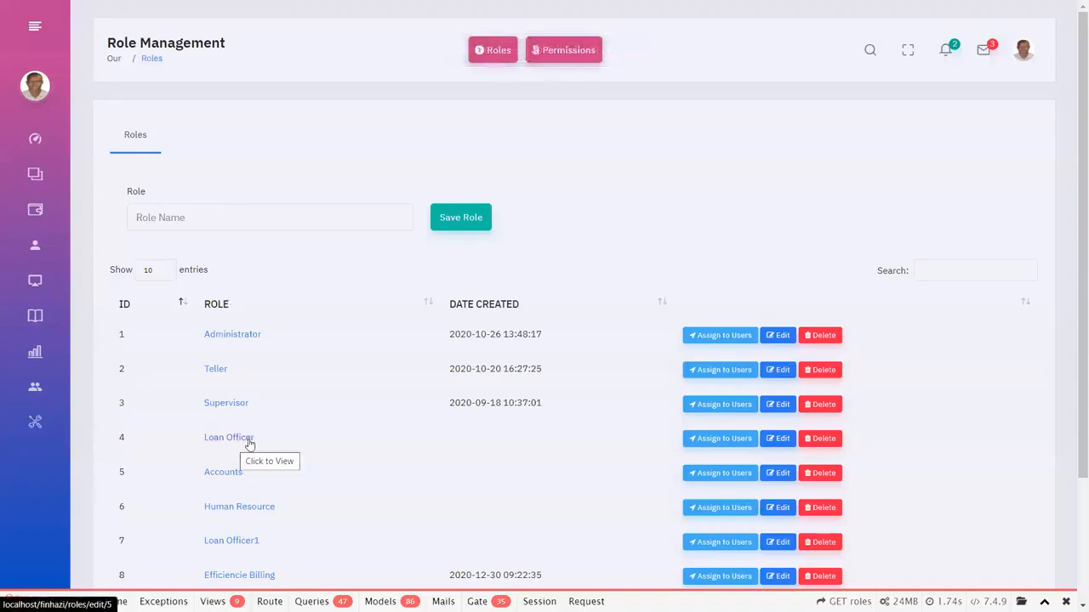
left_click(776, 443)
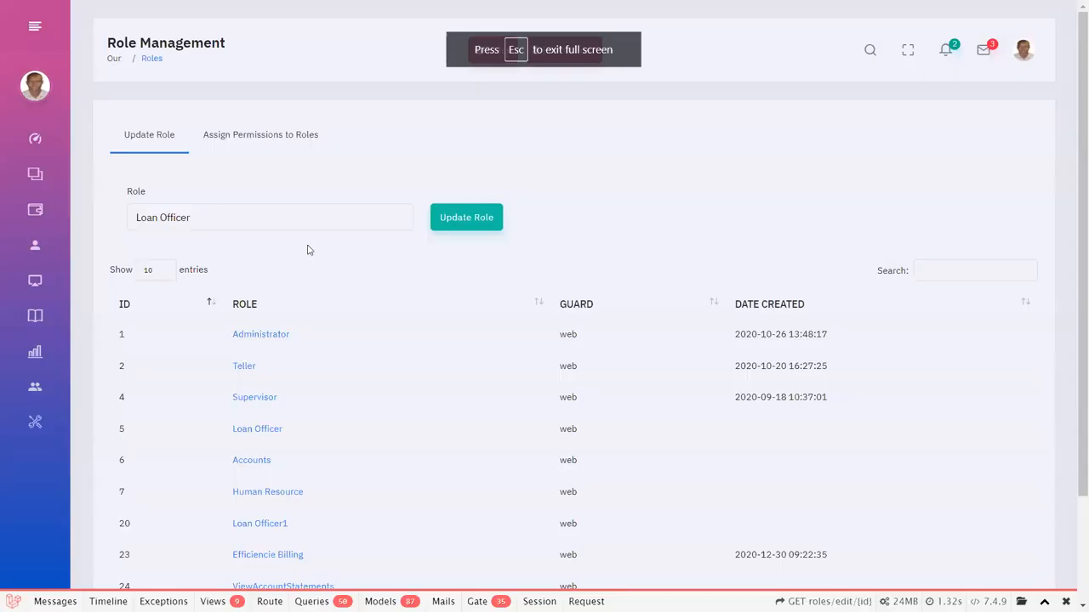
Show the Loan Officer role's permissions and enable Account Types, Banking, Can Edit Chart of Accounts and Communication.
left_click(267, 139)
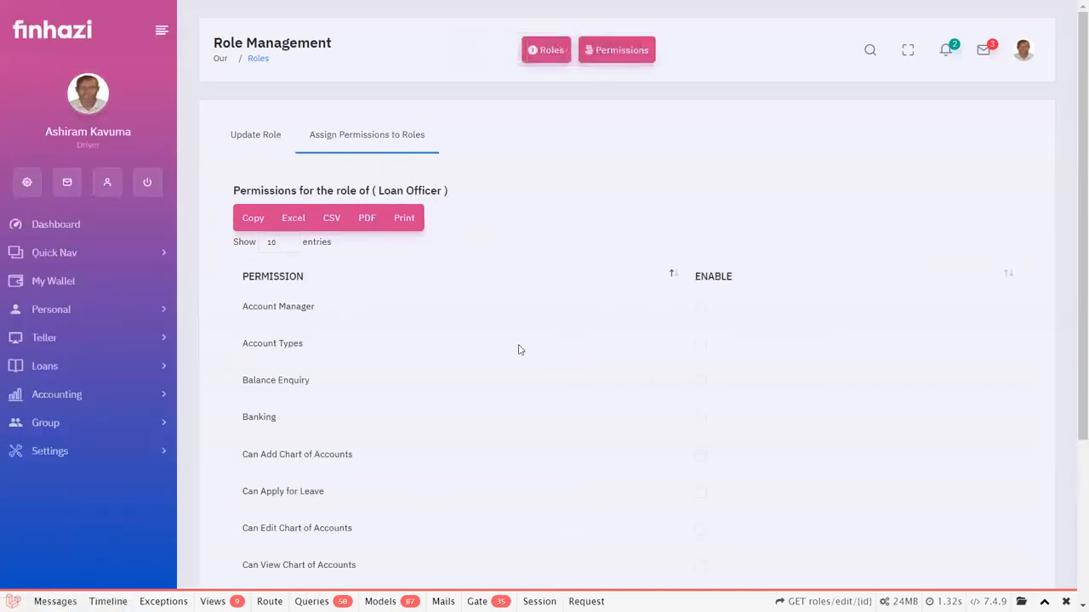
scroll(519, 349, "down", 3)
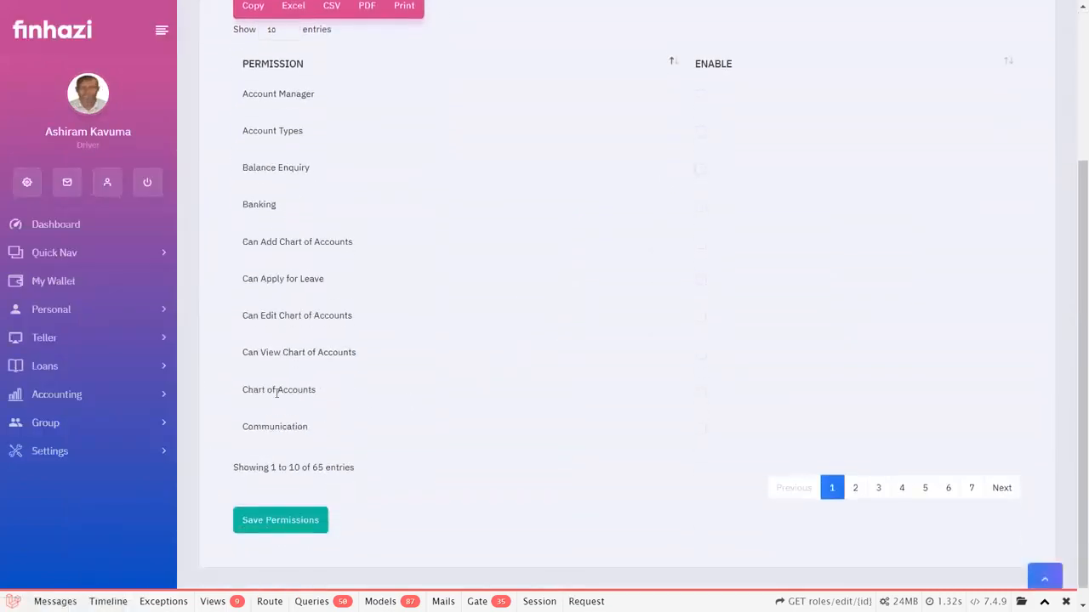
left_click(700, 316)
left_click(700, 206)
left_click(700, 132)
left_click(700, 428)
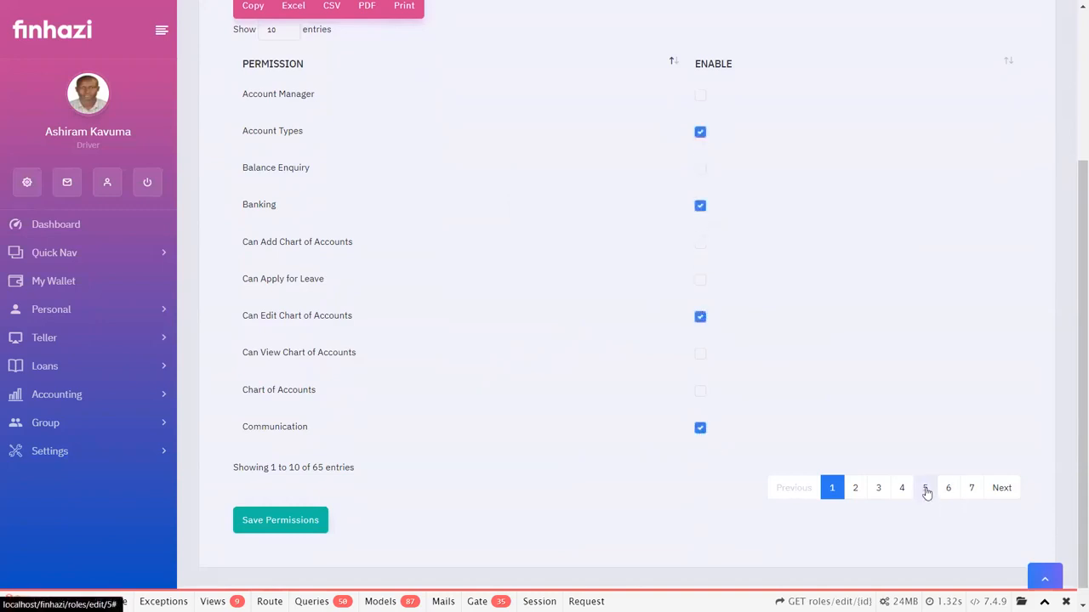
Enable the Money and Pending Guarantee permissions on page 5 of the Loan Officer permission list.
left_click(925, 489)
left_click(699, 169)
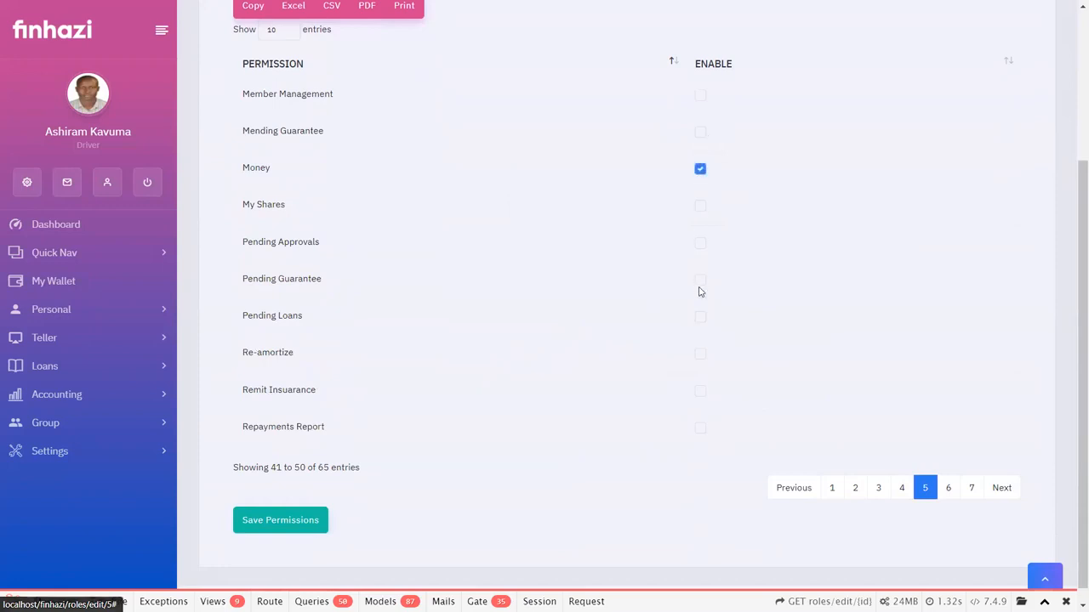
left_click(700, 281)
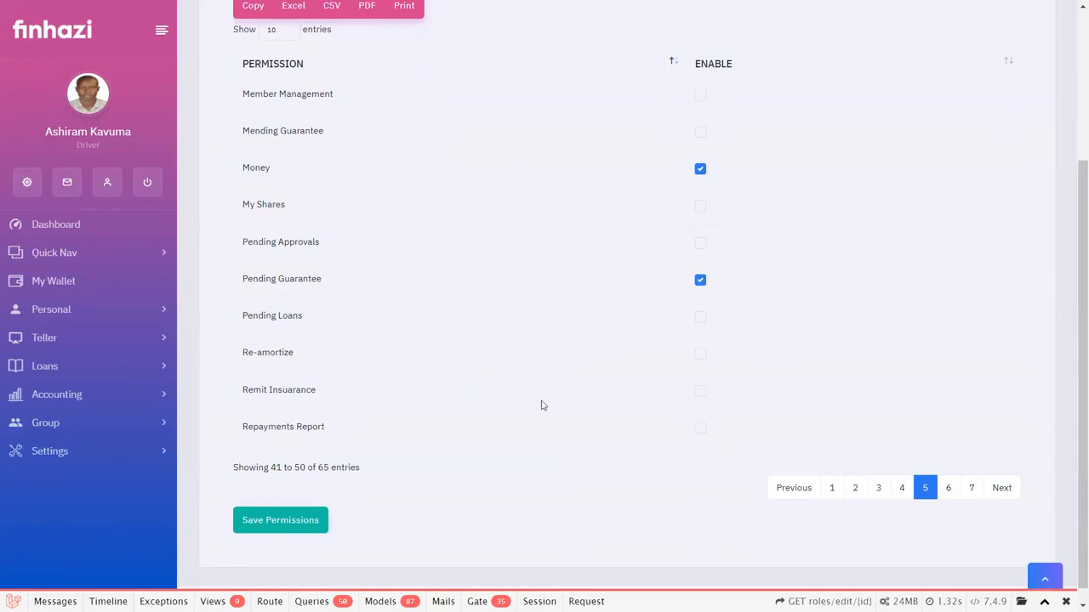
scroll(542, 406, "up", 3)
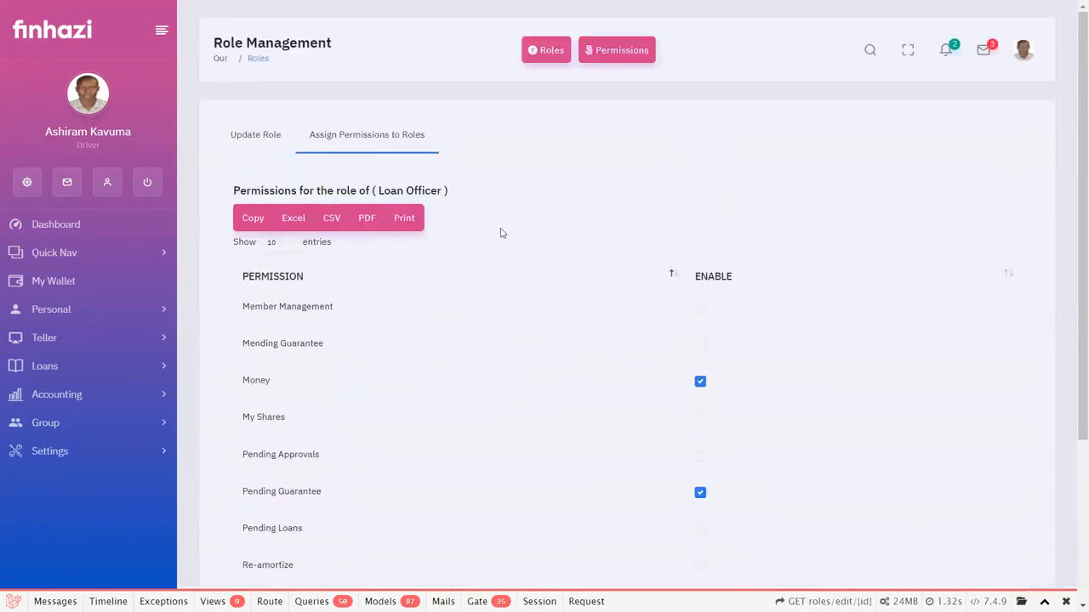
scroll(65, 446, "down", 2)
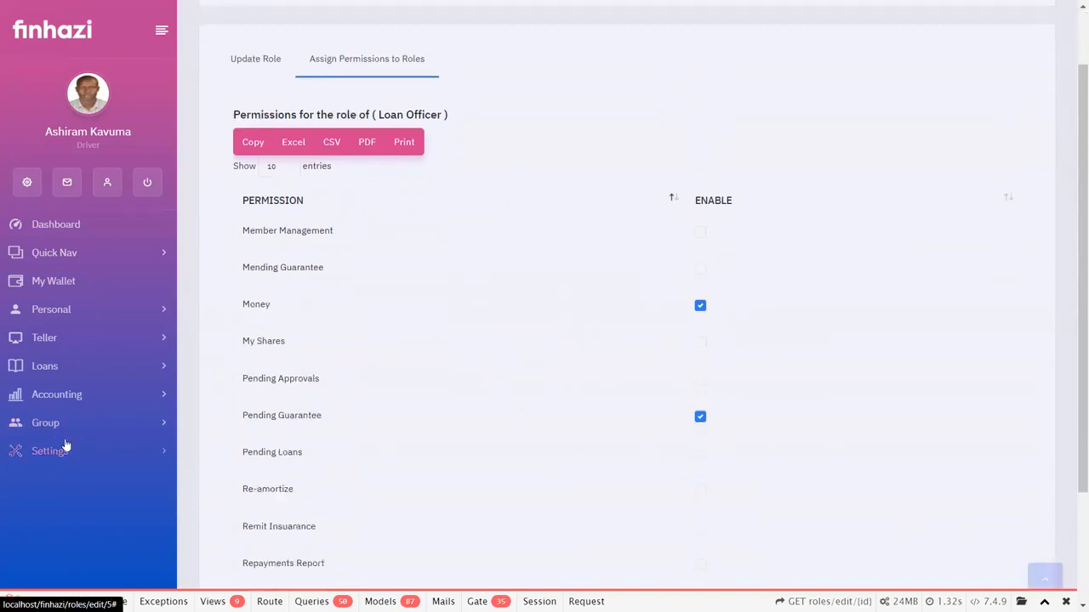
Open Manage Approval Limits from the Settings section to check the approver's current limit, and bring up the user audit trail.
left_click(66, 459)
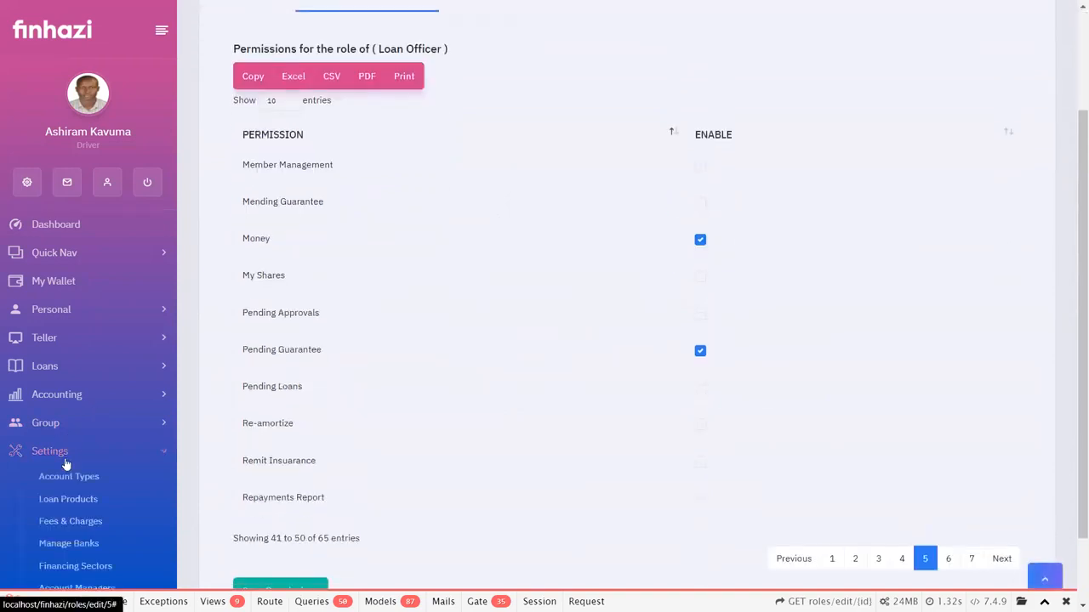
scroll(65, 468, "down", 2)
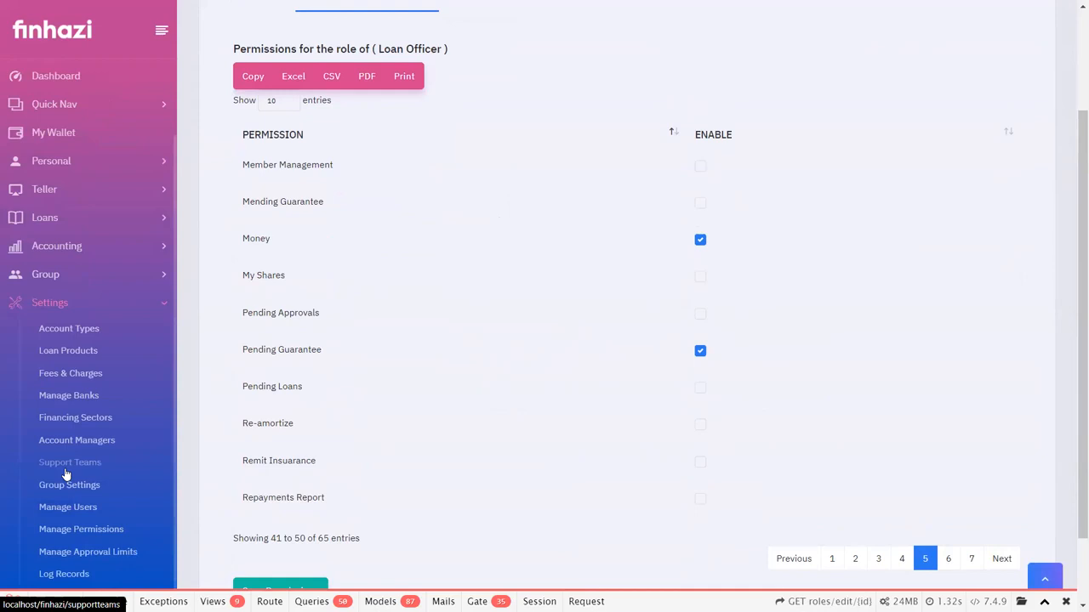
left_click(98, 557)
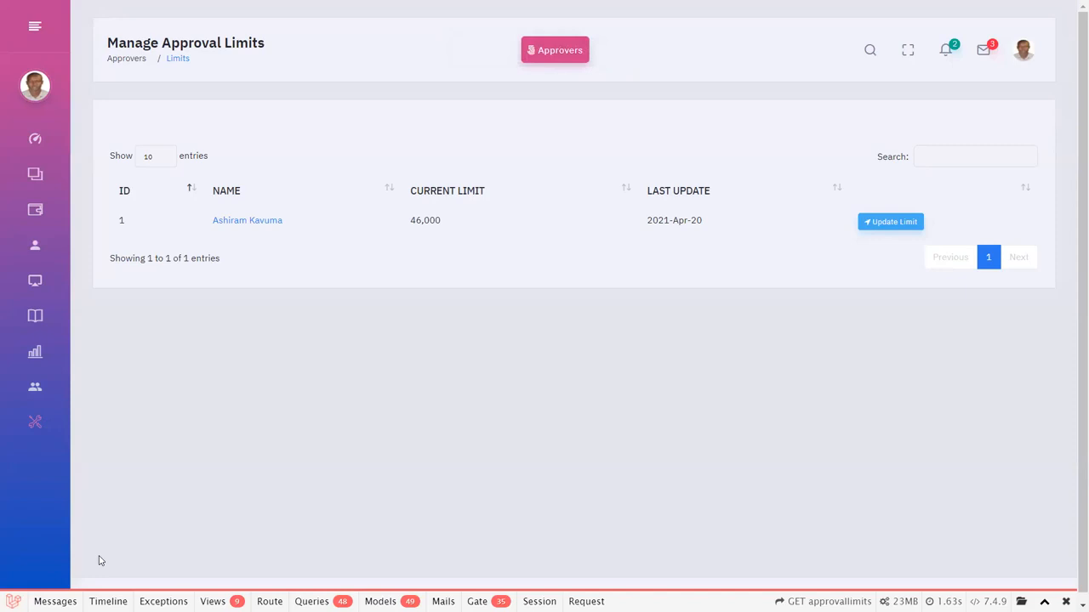
mouse_move(8, 454)
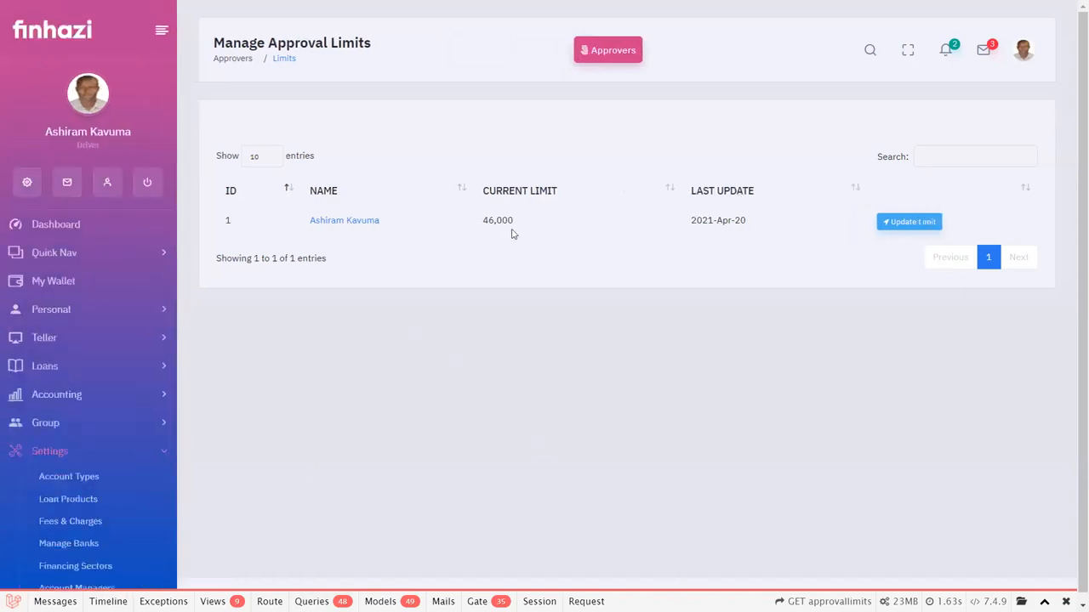
left_click_drag(514, 222, 483, 221)
scroll(49, 504, "down", 2)
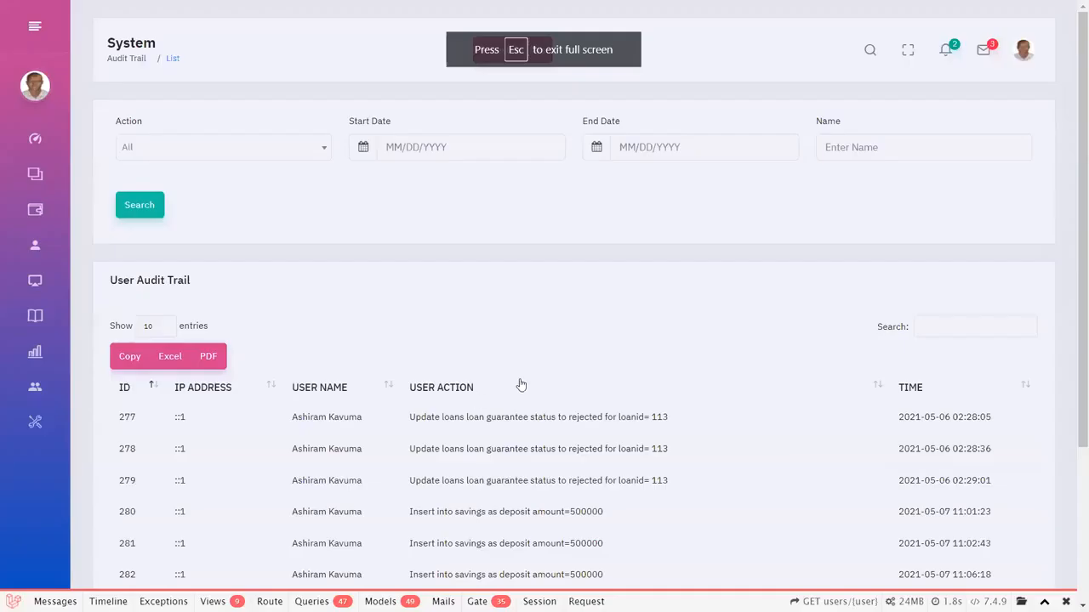
Open the signed-in user's profile and review its personal information, Loans, Transactions and Shares records.
left_click(1024, 60)
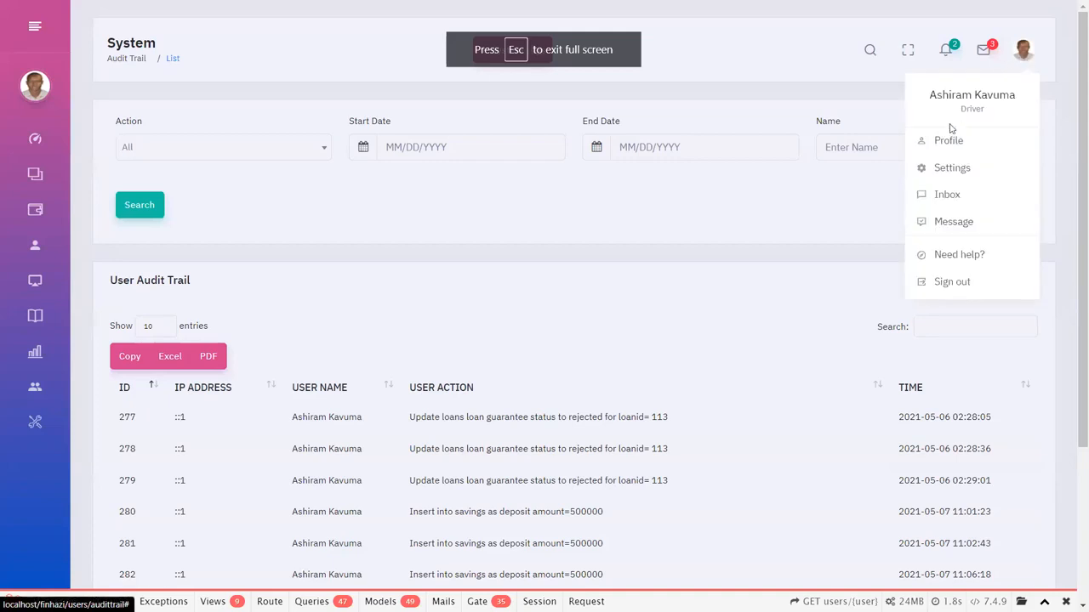
mouse_move(2, 563)
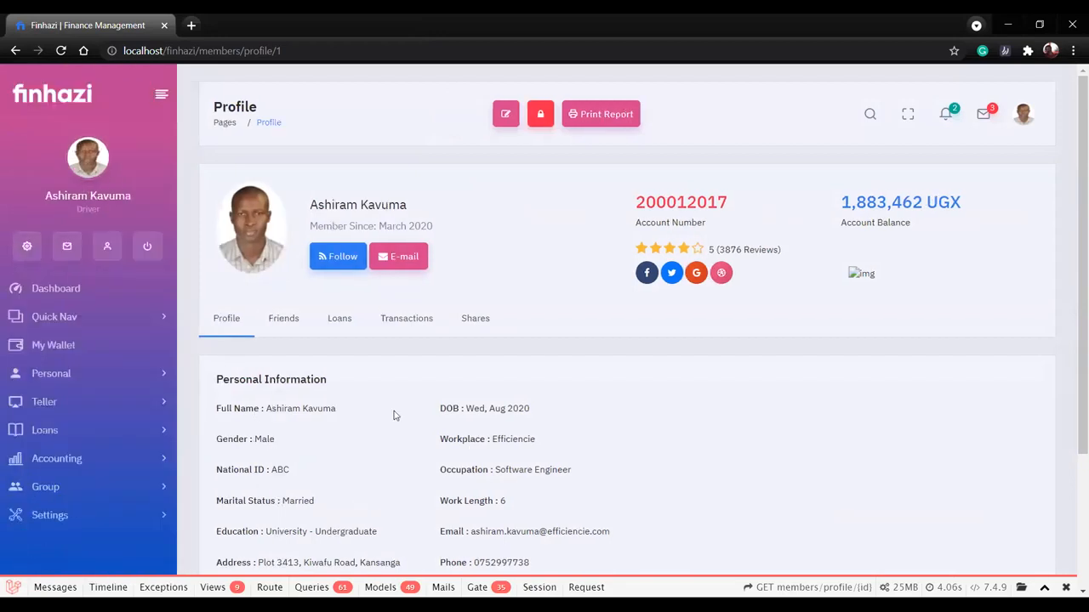
scroll(394, 417, "down", 2)
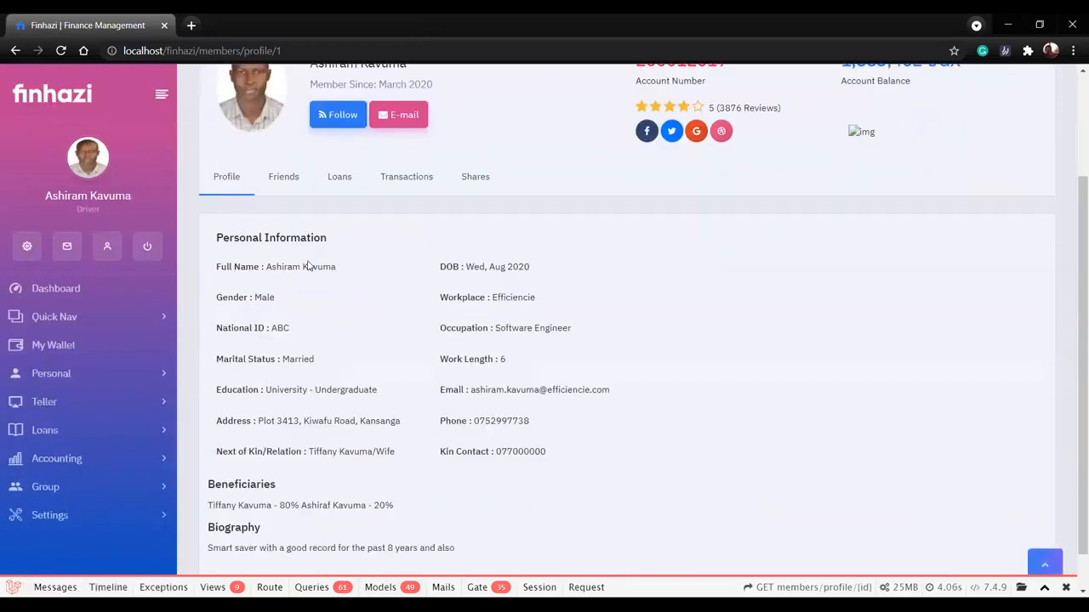
left_click(340, 180)
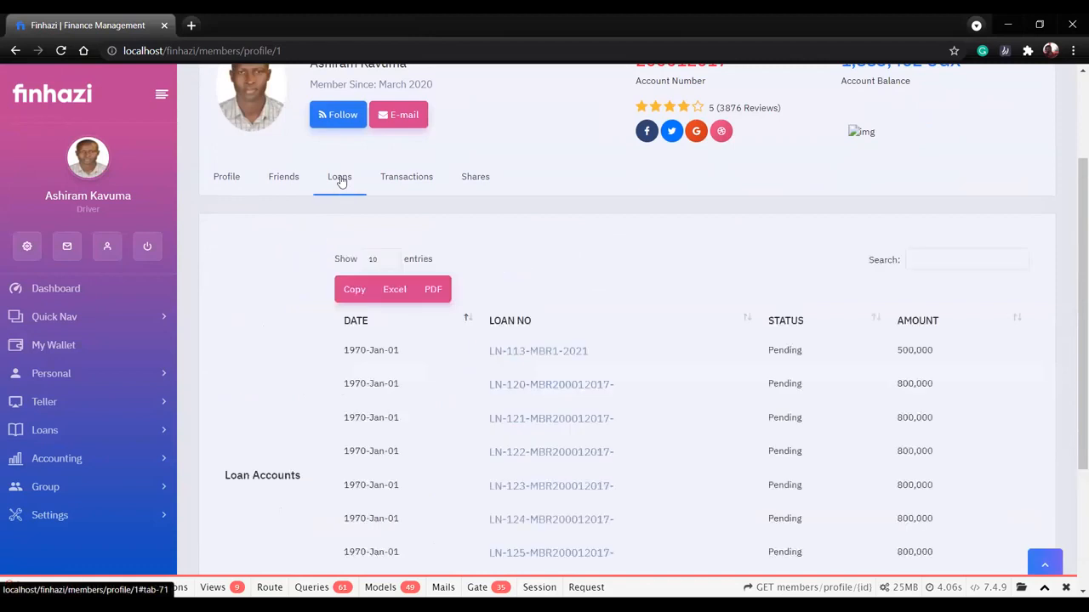
left_click(413, 174)
left_click(472, 234)
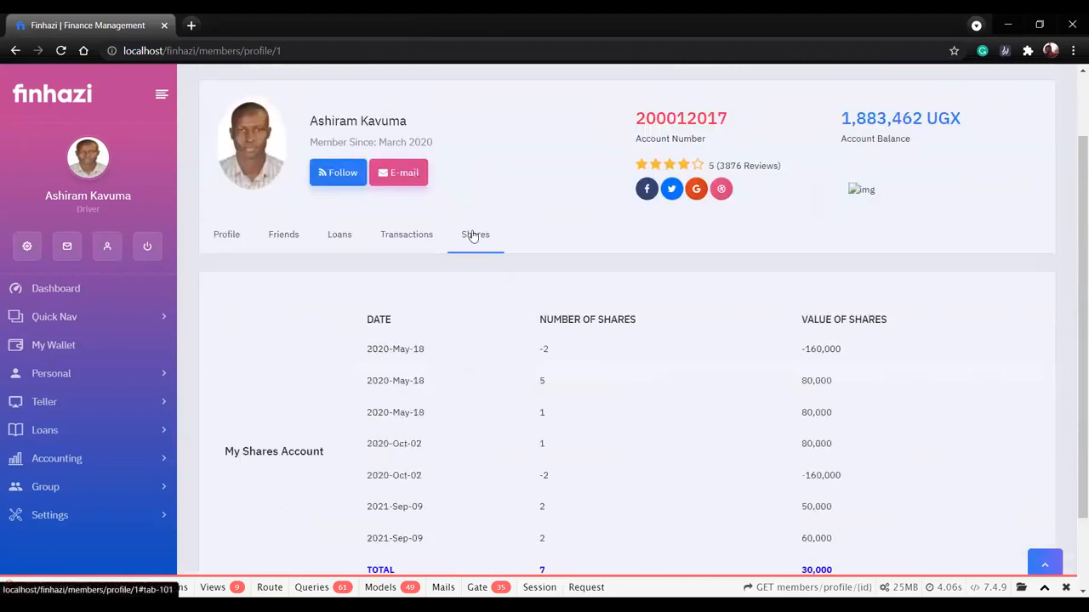
scroll(527, 394, "down", 1)
scroll(559, 394, "up", 2)
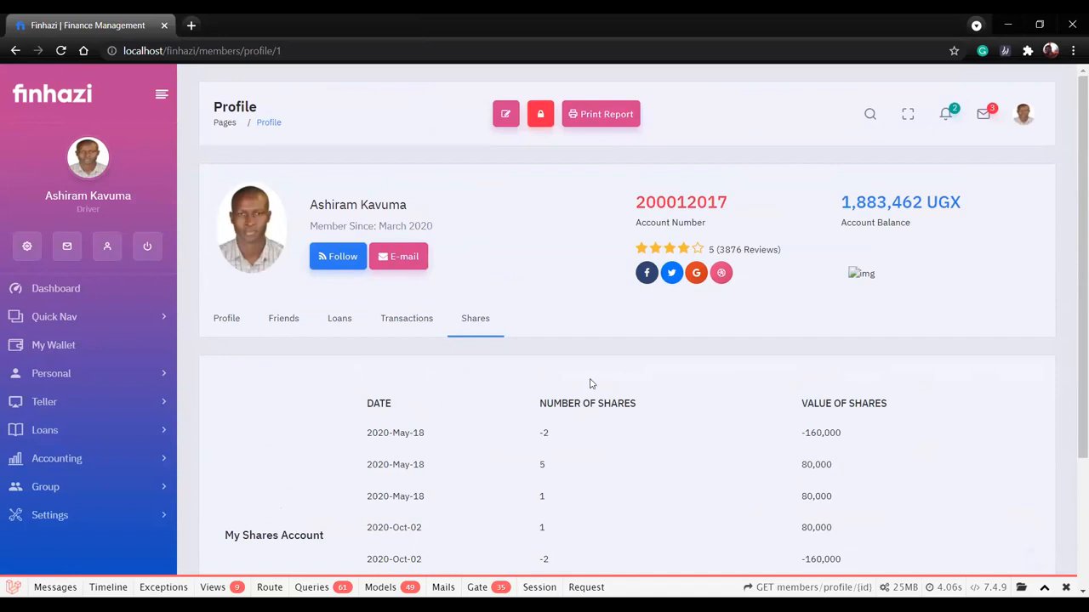
Sign out of the current user account.
left_click(1025, 120)
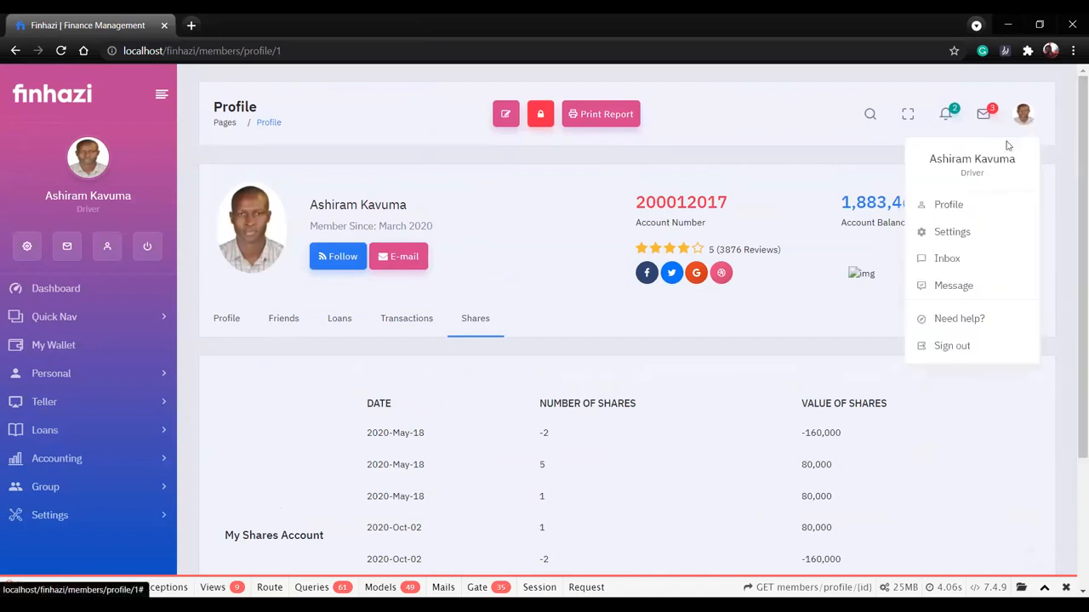
left_click(962, 354)
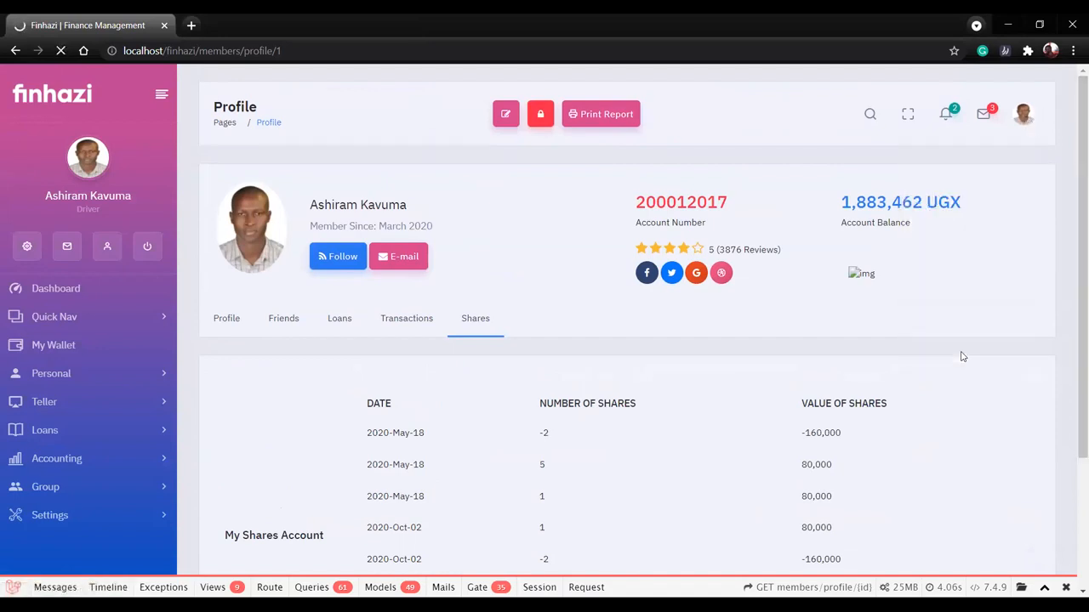